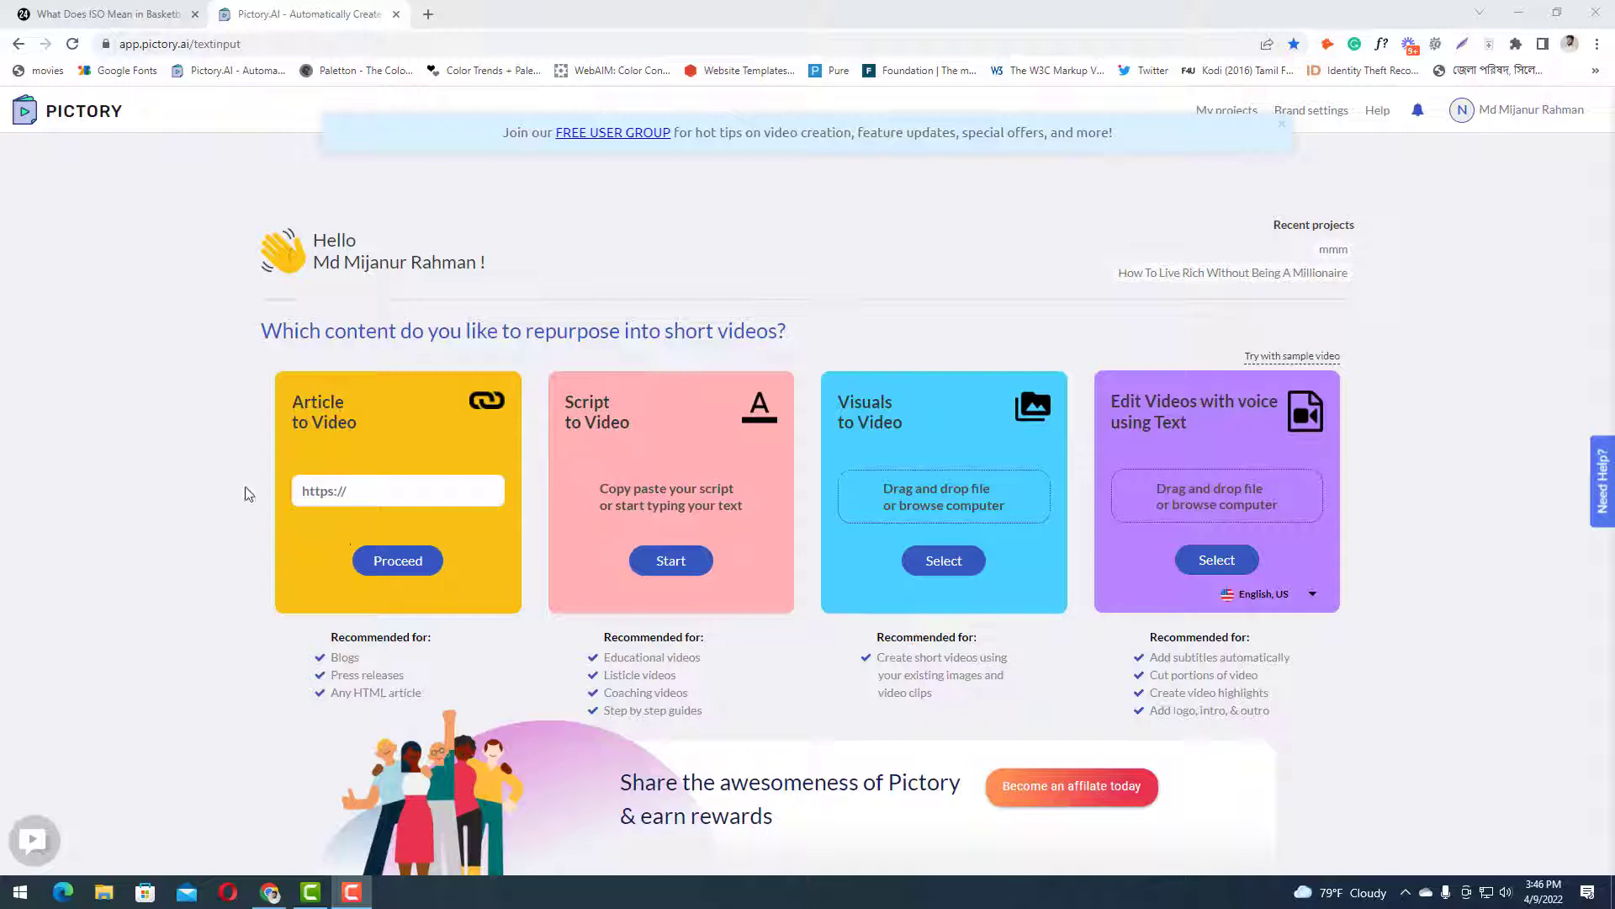
- Switch to the article "What Does ISO Mean In Basketball" and copy its introduction through "we'll tell you all about it here in this article."
left_click(158, 306)
left_click(73, 12)
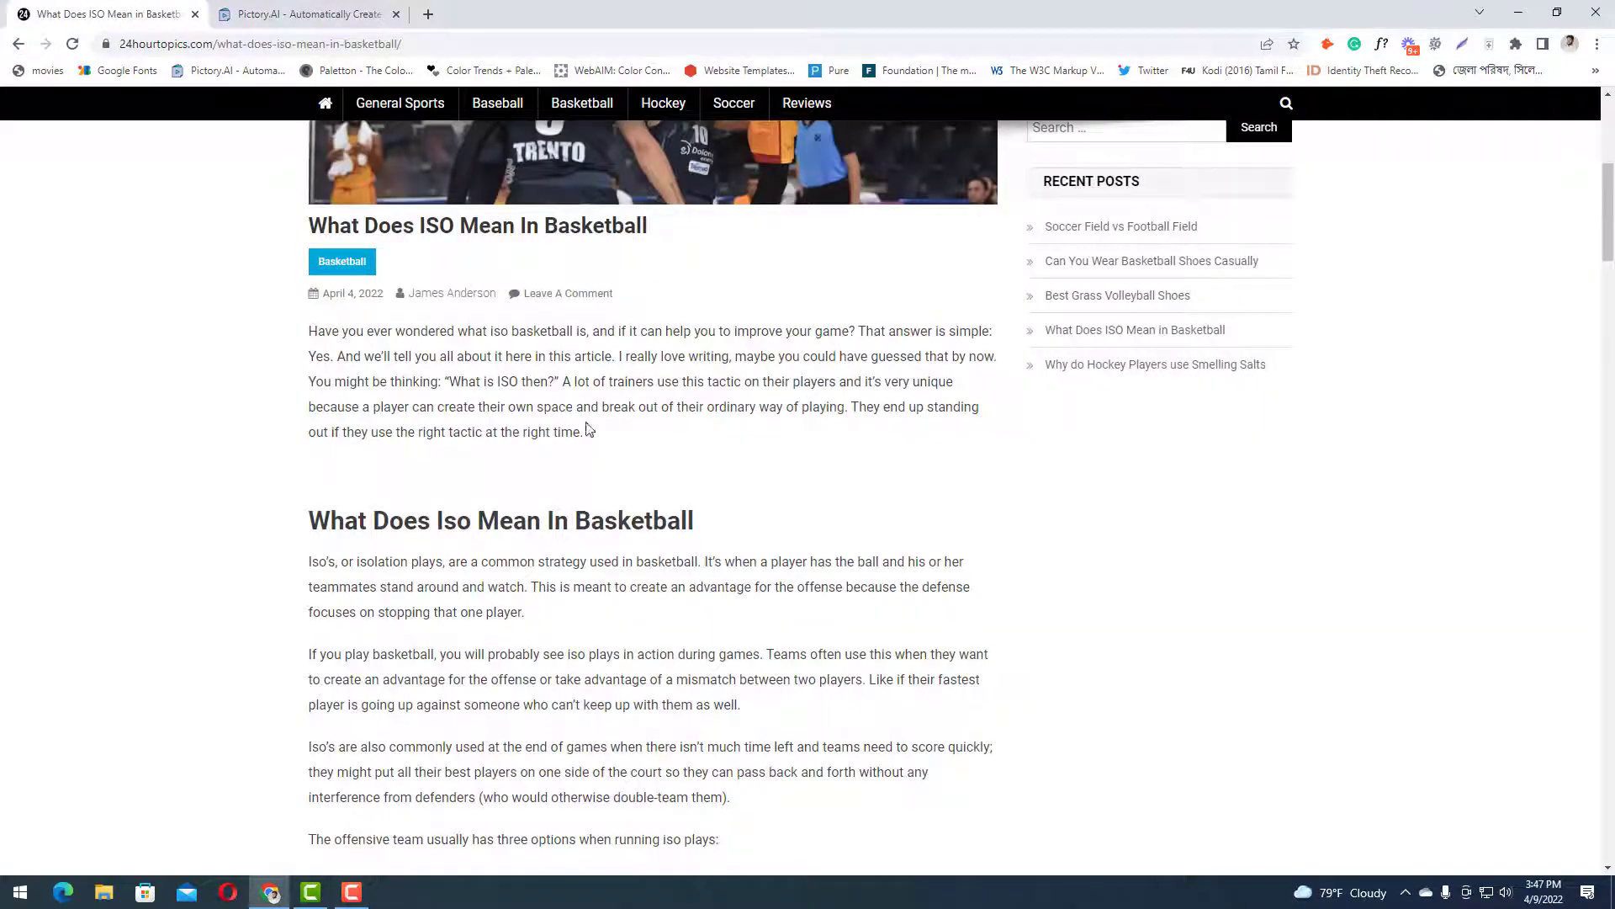
scroll(492, 467, "down", 1)
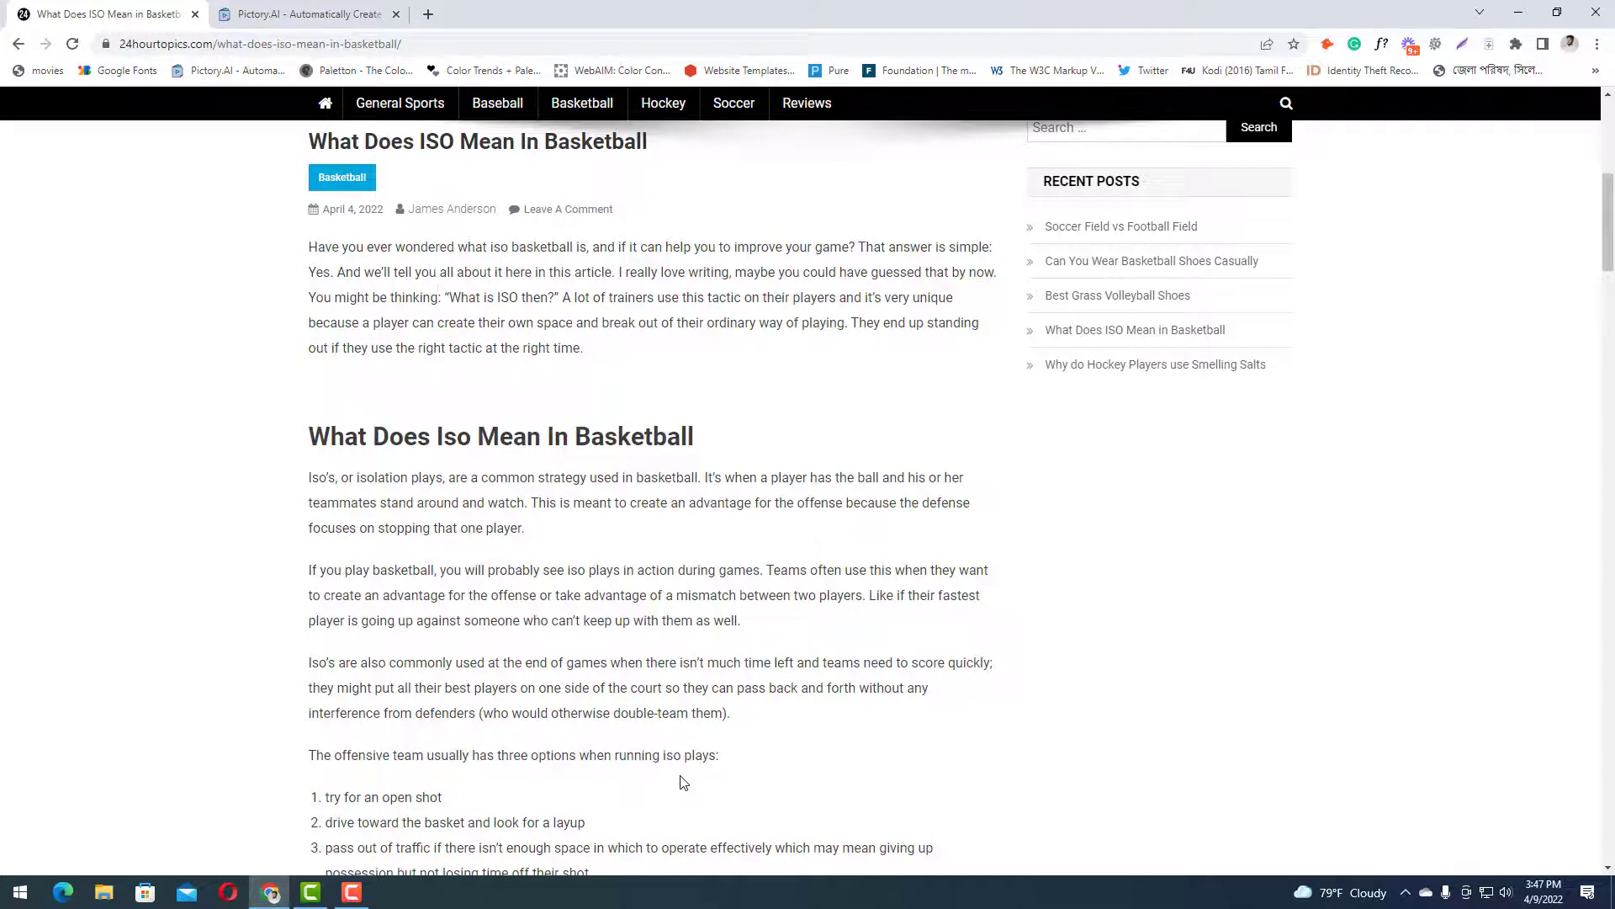
scroll(683, 781, "up", 1)
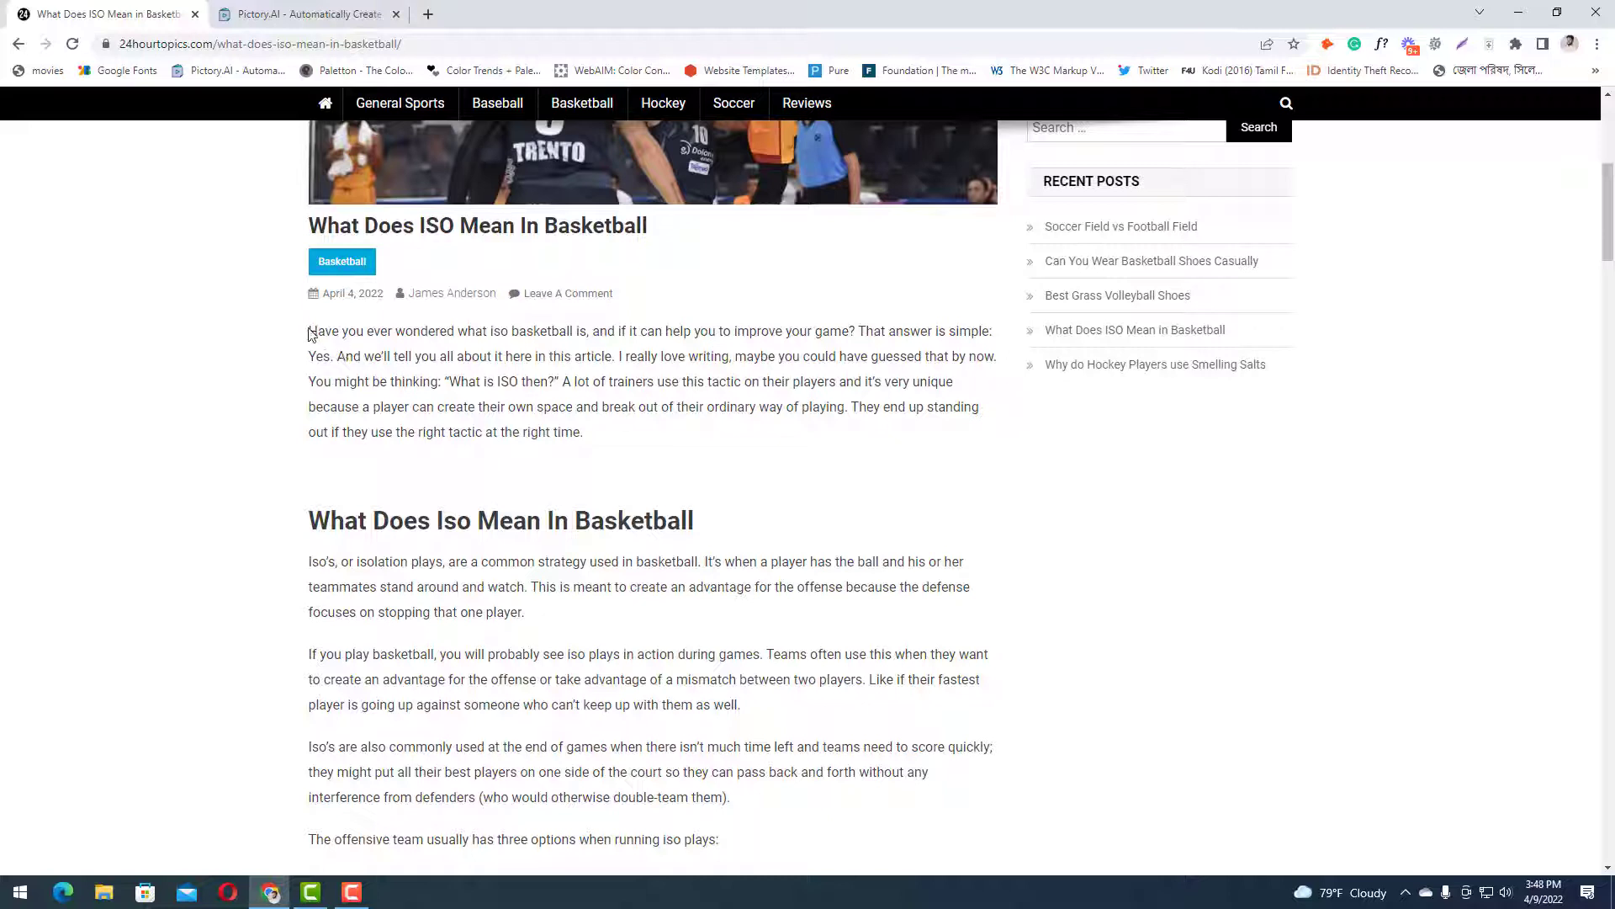
mouse_move(313, 333)
left_mouse_down()
mouse_move(528, 364)
mouse_move(309, 332)
left_mouse_up()
key("ctrl+c")
left_click(594, 379)
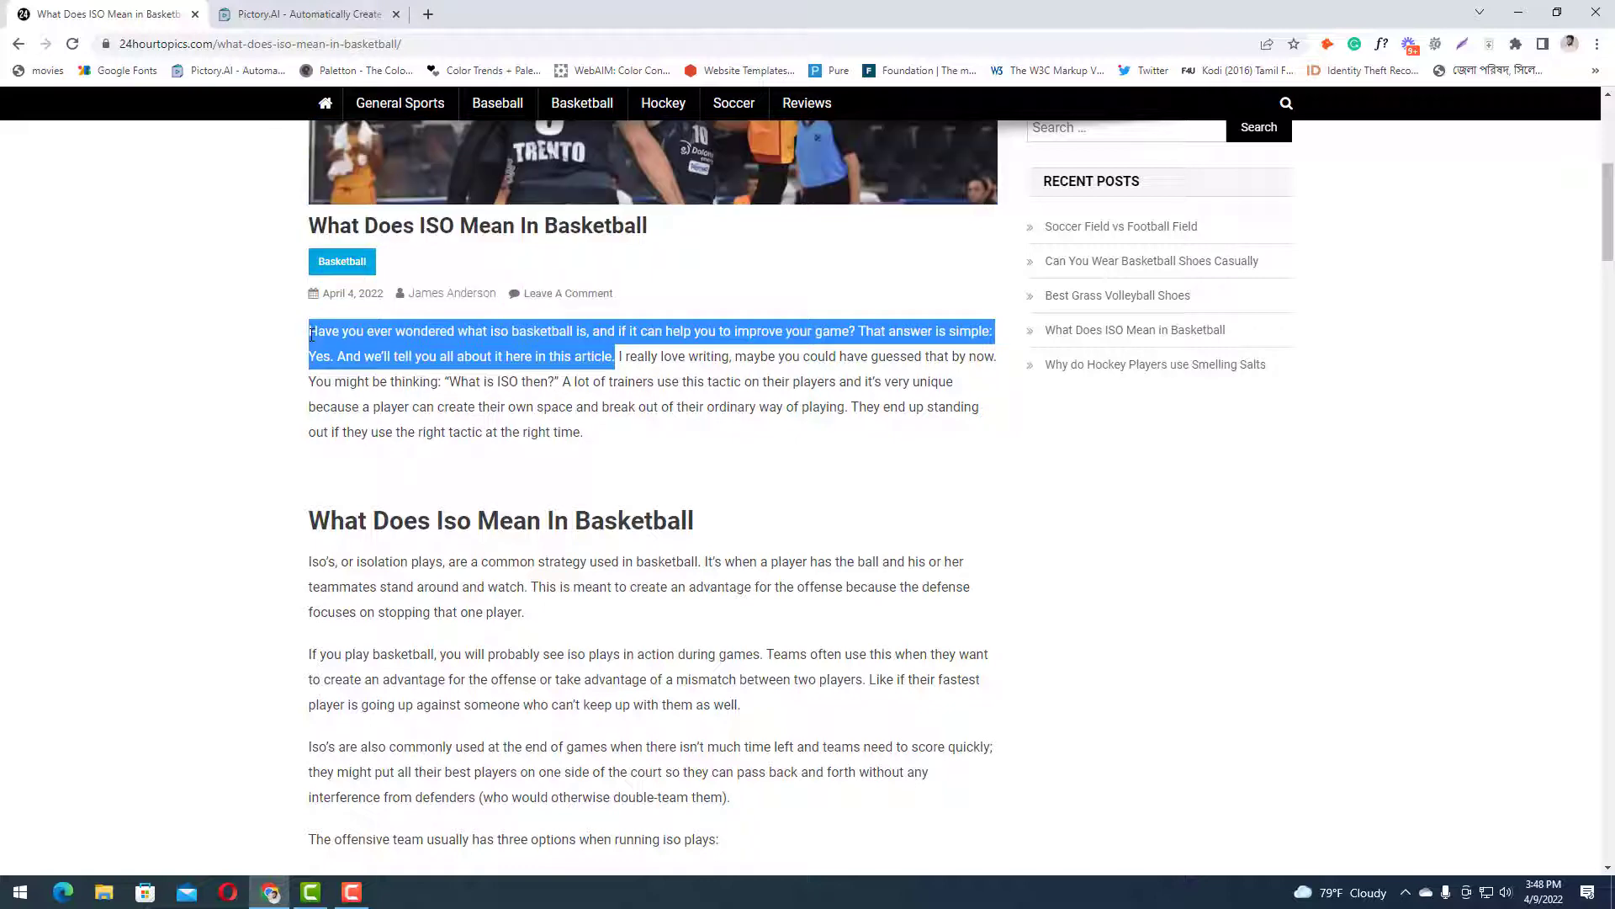
- Open Word with a blank document in a smaller window over the article and paste the copied introduction
left_click(18, 891)
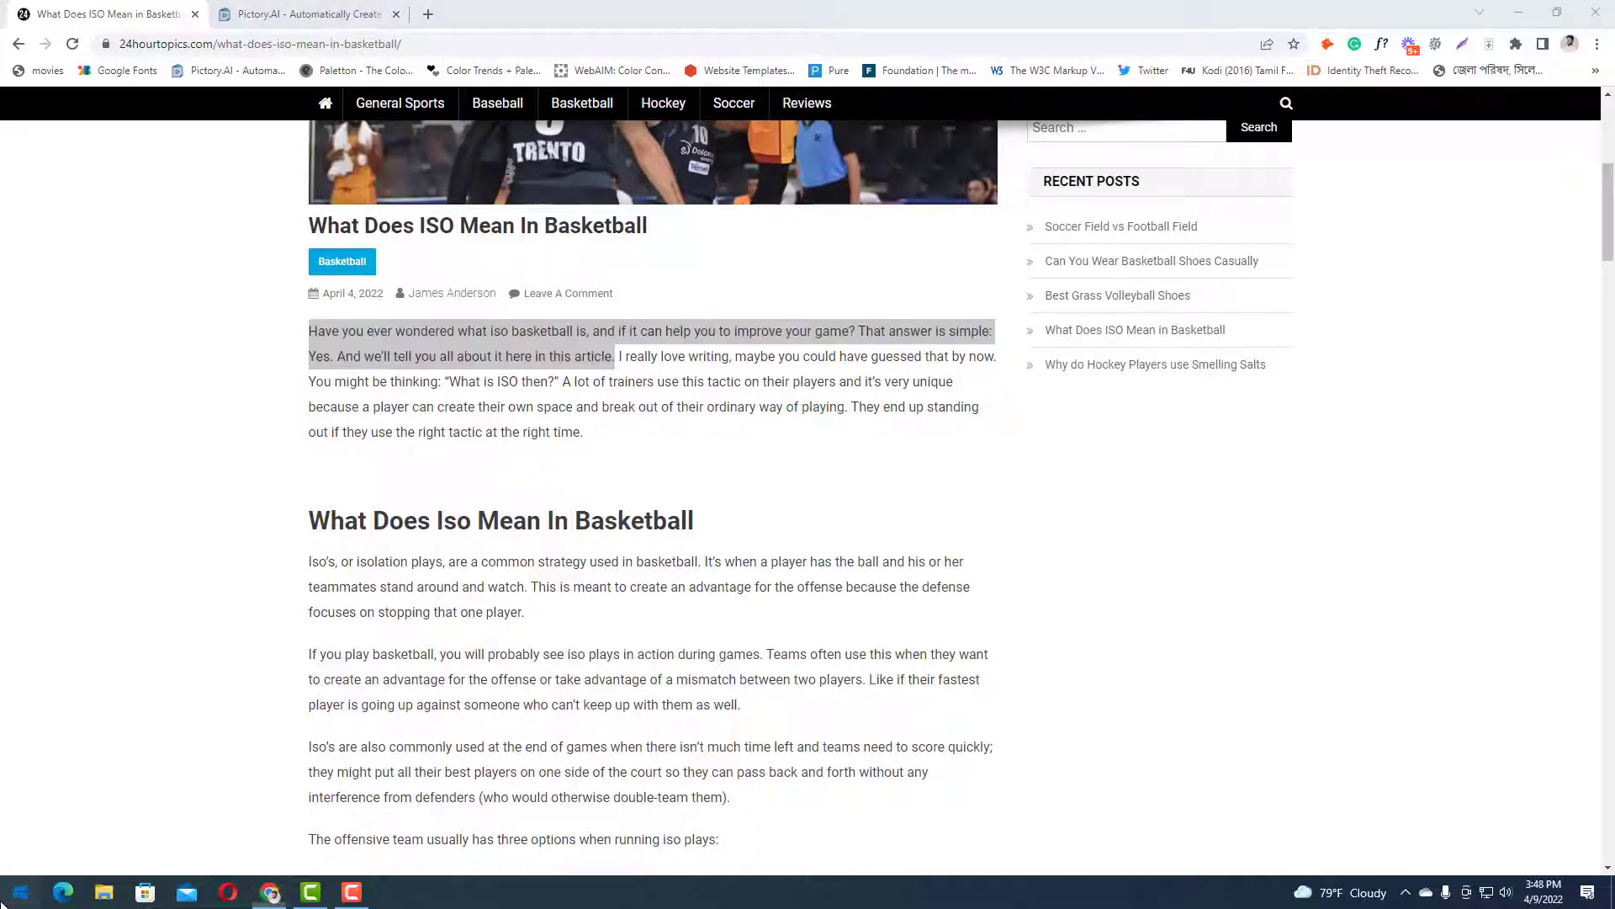
type("w")
left_click(135, 437)
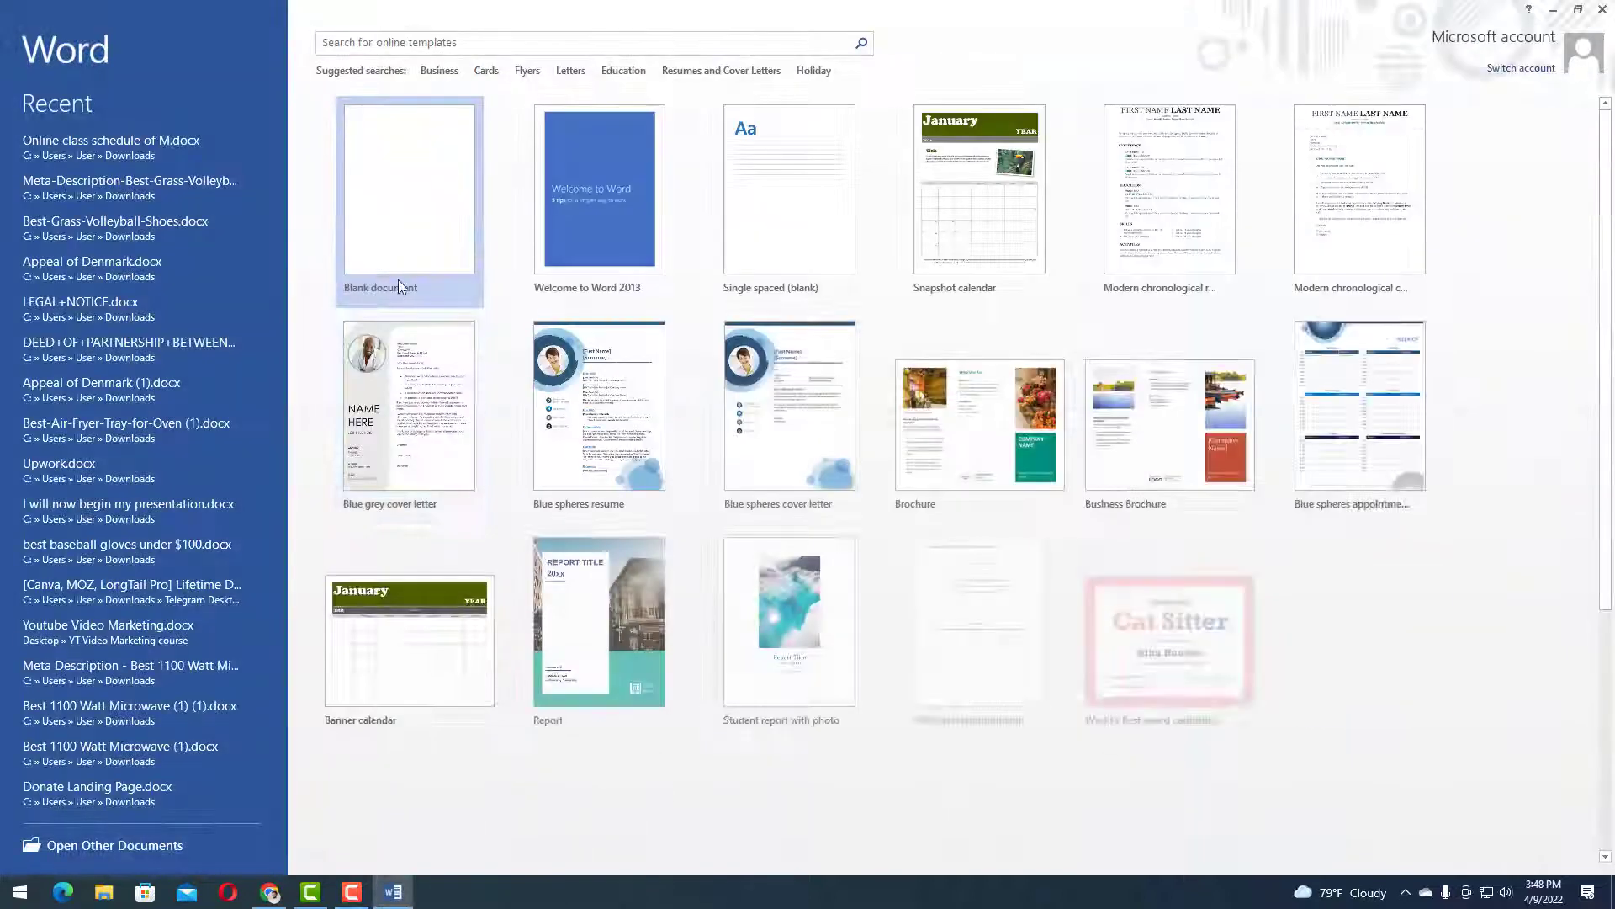
left_click(399, 279)
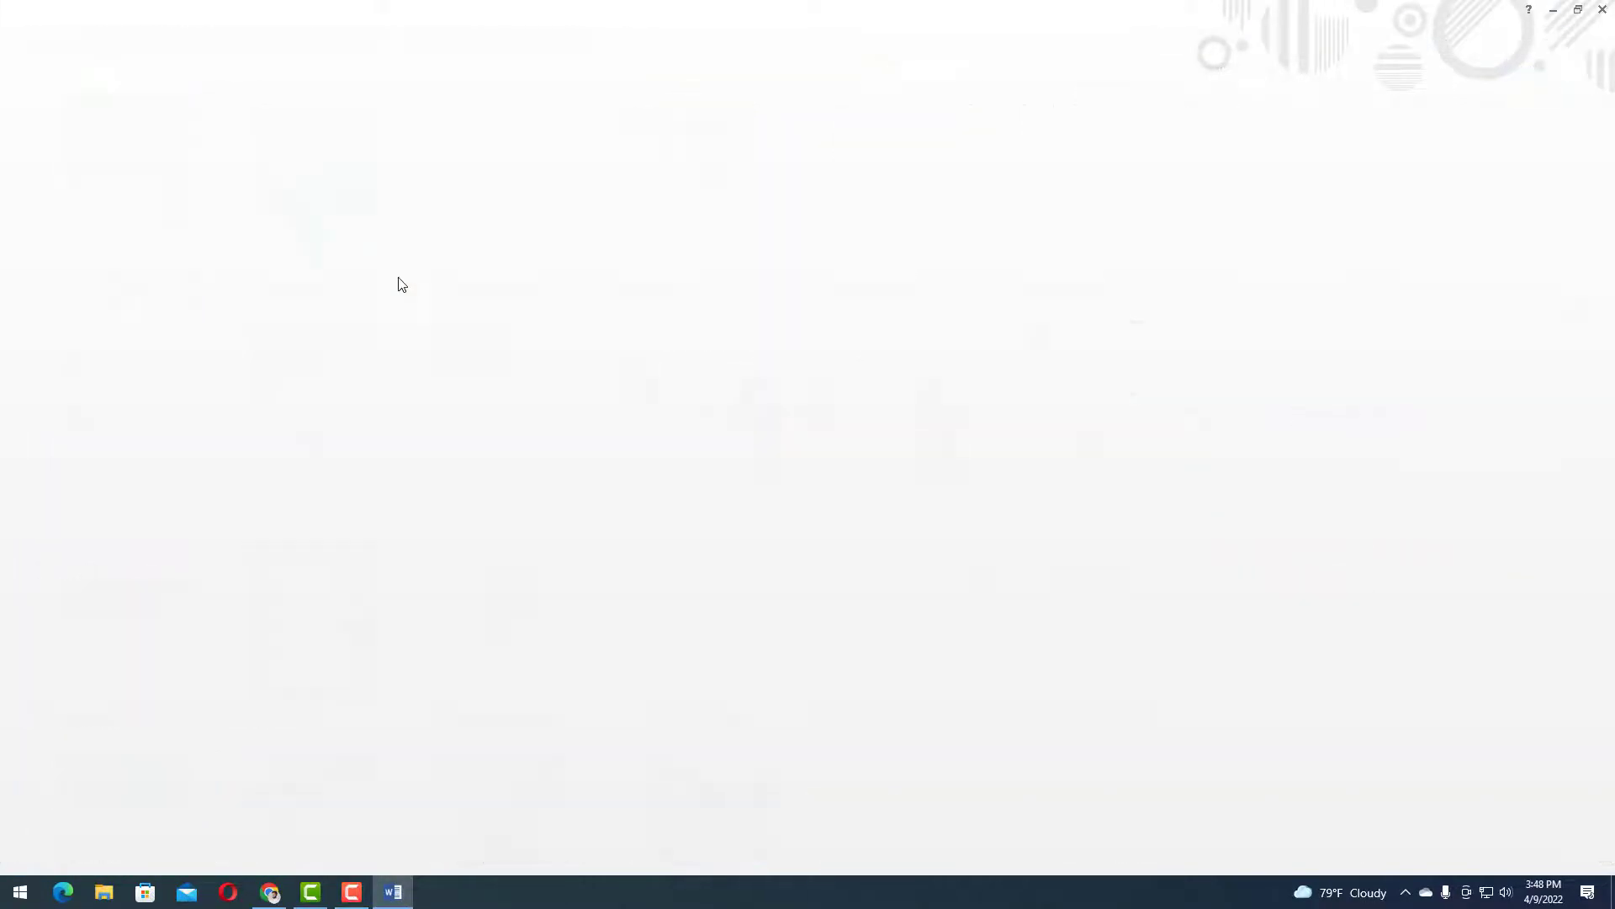
left_click(1577, 9)
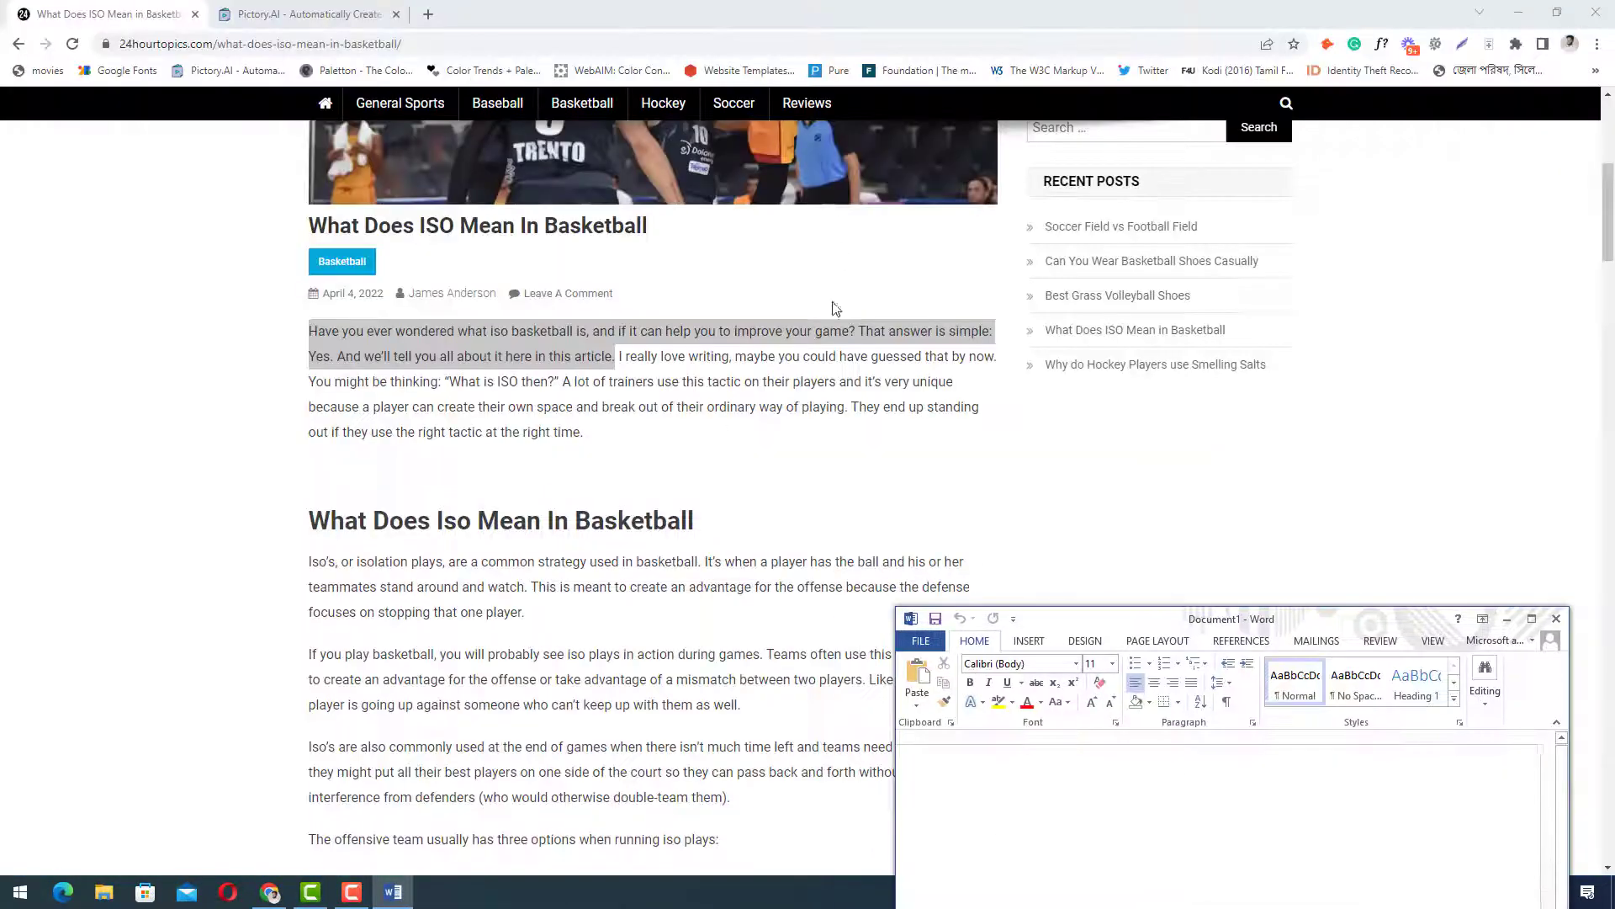
left_click_drag(1103, 620, 1062, 337)
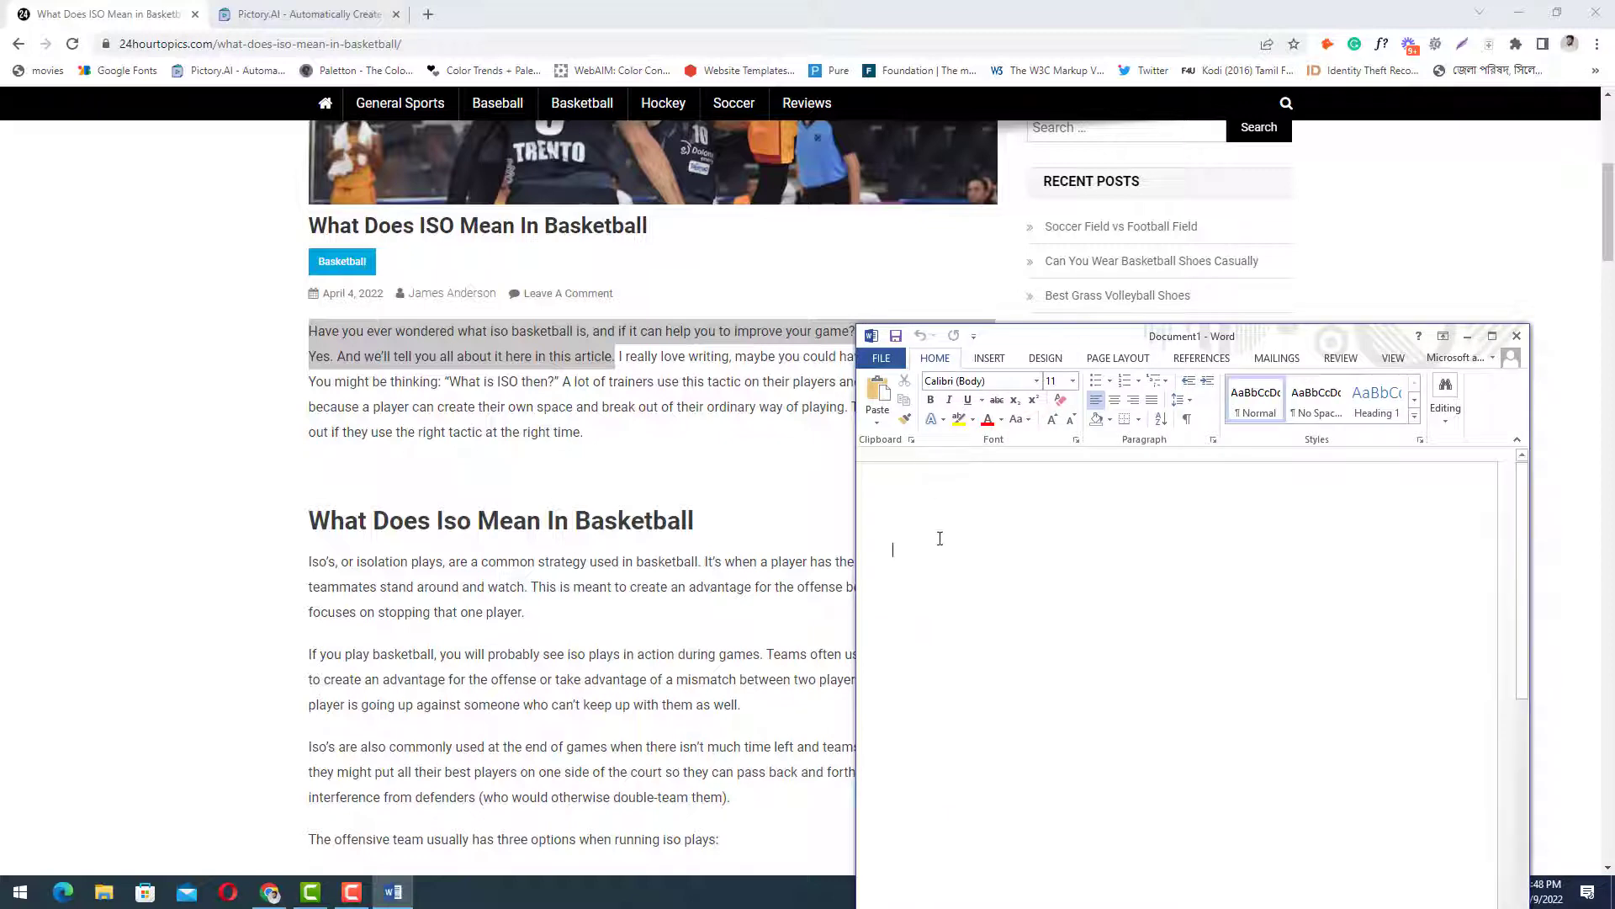
key("ctrl+v")
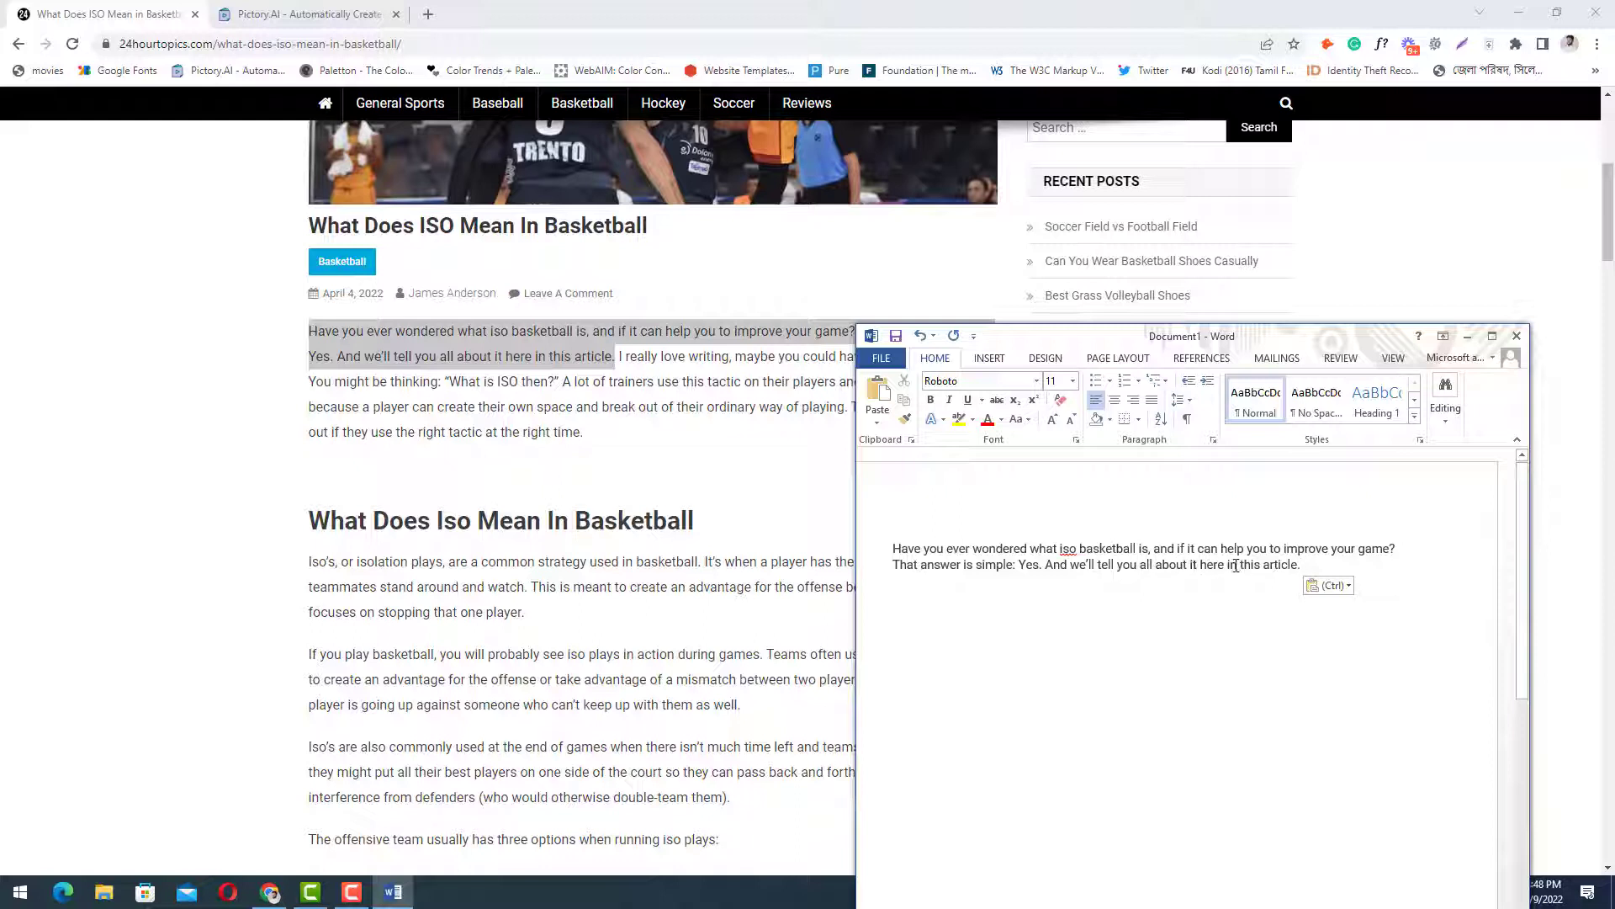
- Replace "article" with "video" in the pasted introduction and add the line "So let's get started!" below it
double_click(1265, 563)
type("video")
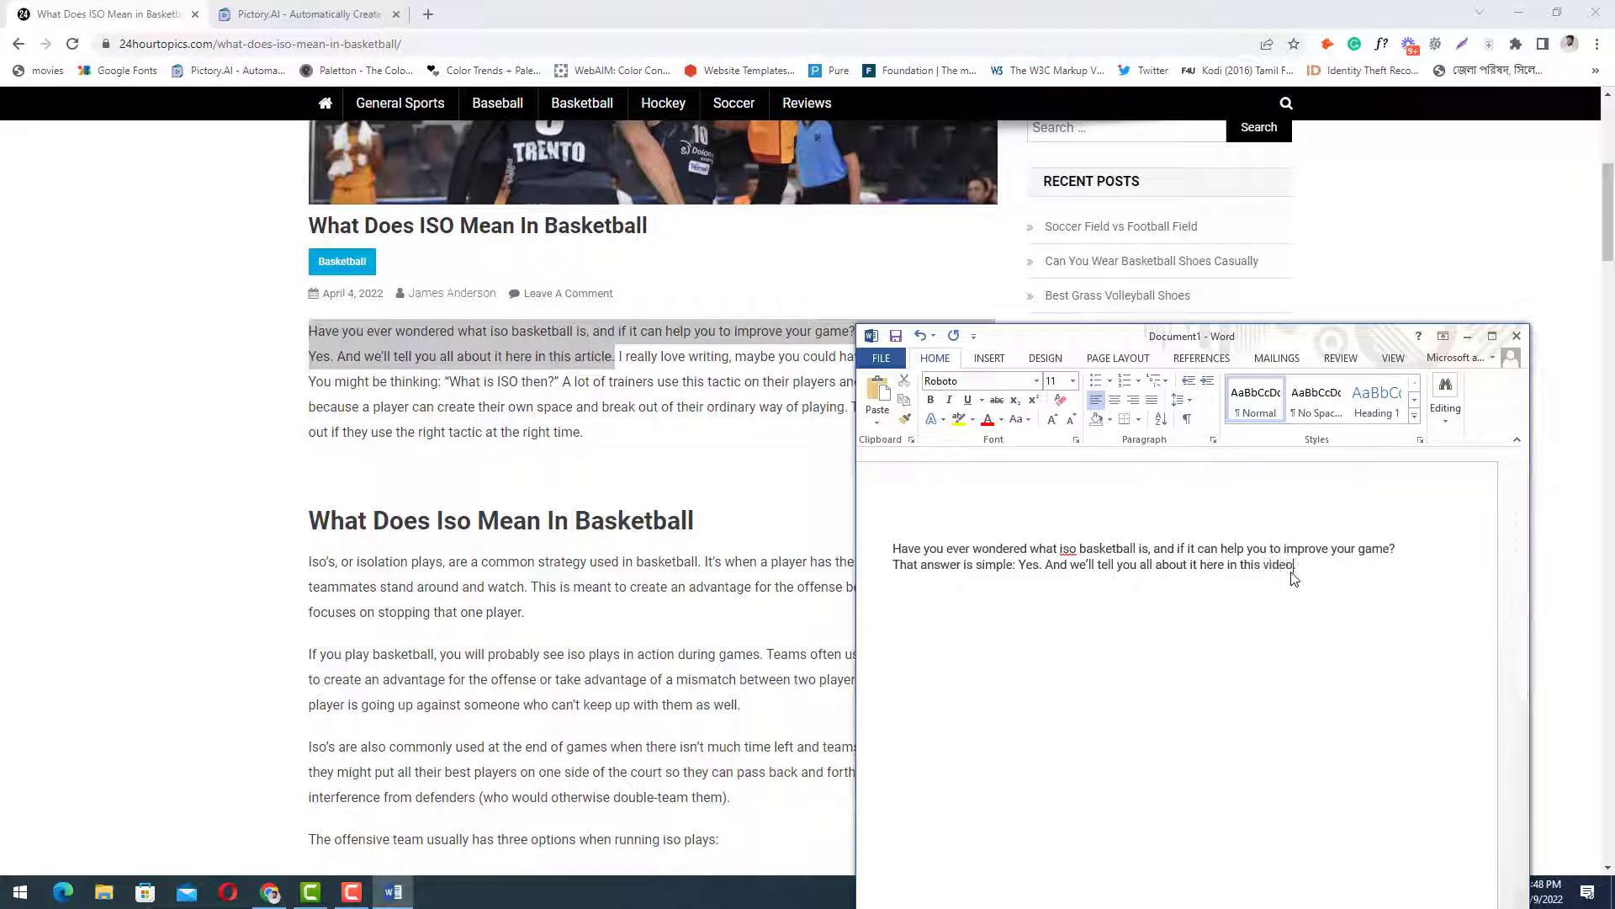
key("Left")
key("Return")
type("So let's get star")
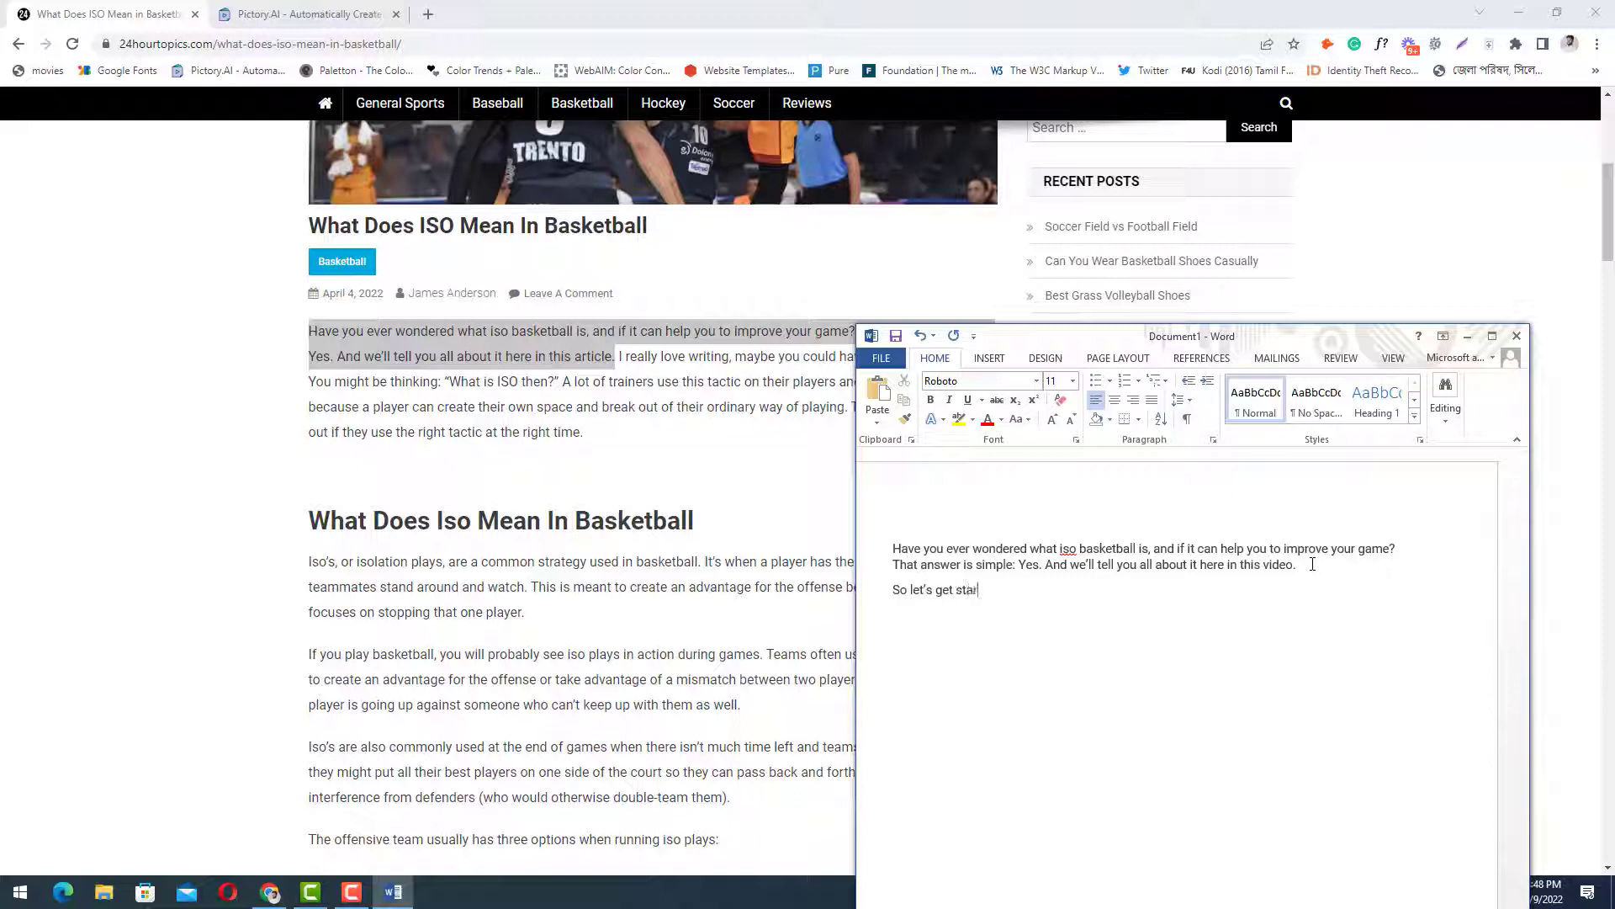
type("ted!")
key("Return")
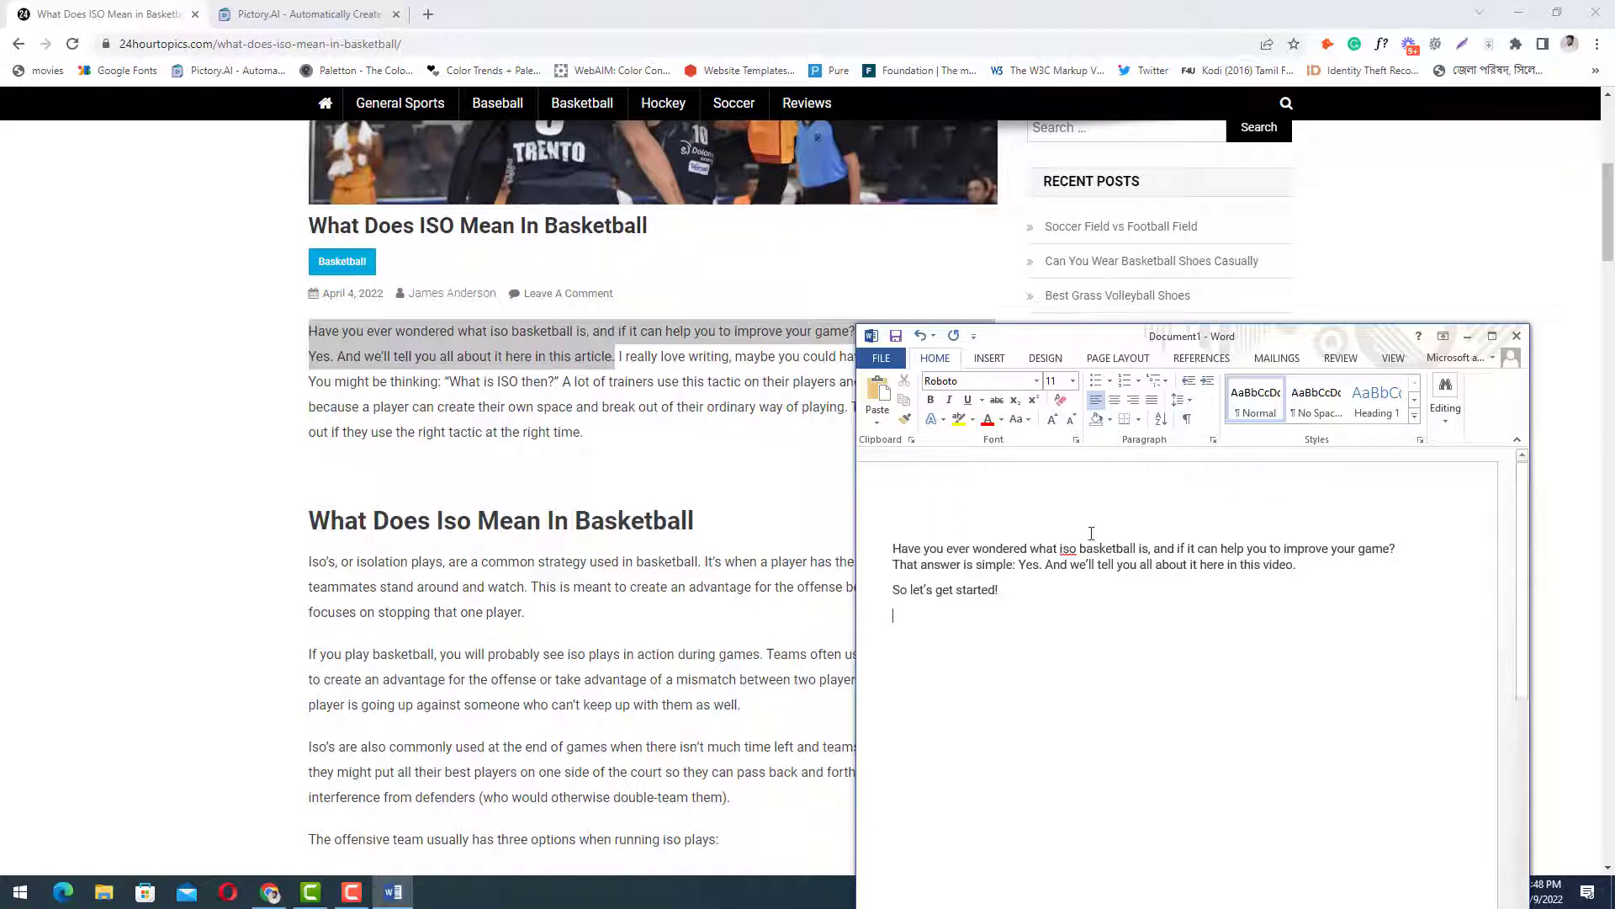
- Copy the article's paragraph starting "Iso's, or isolation plays" into the Word script below "So let's get started!"
left_click(779, 383)
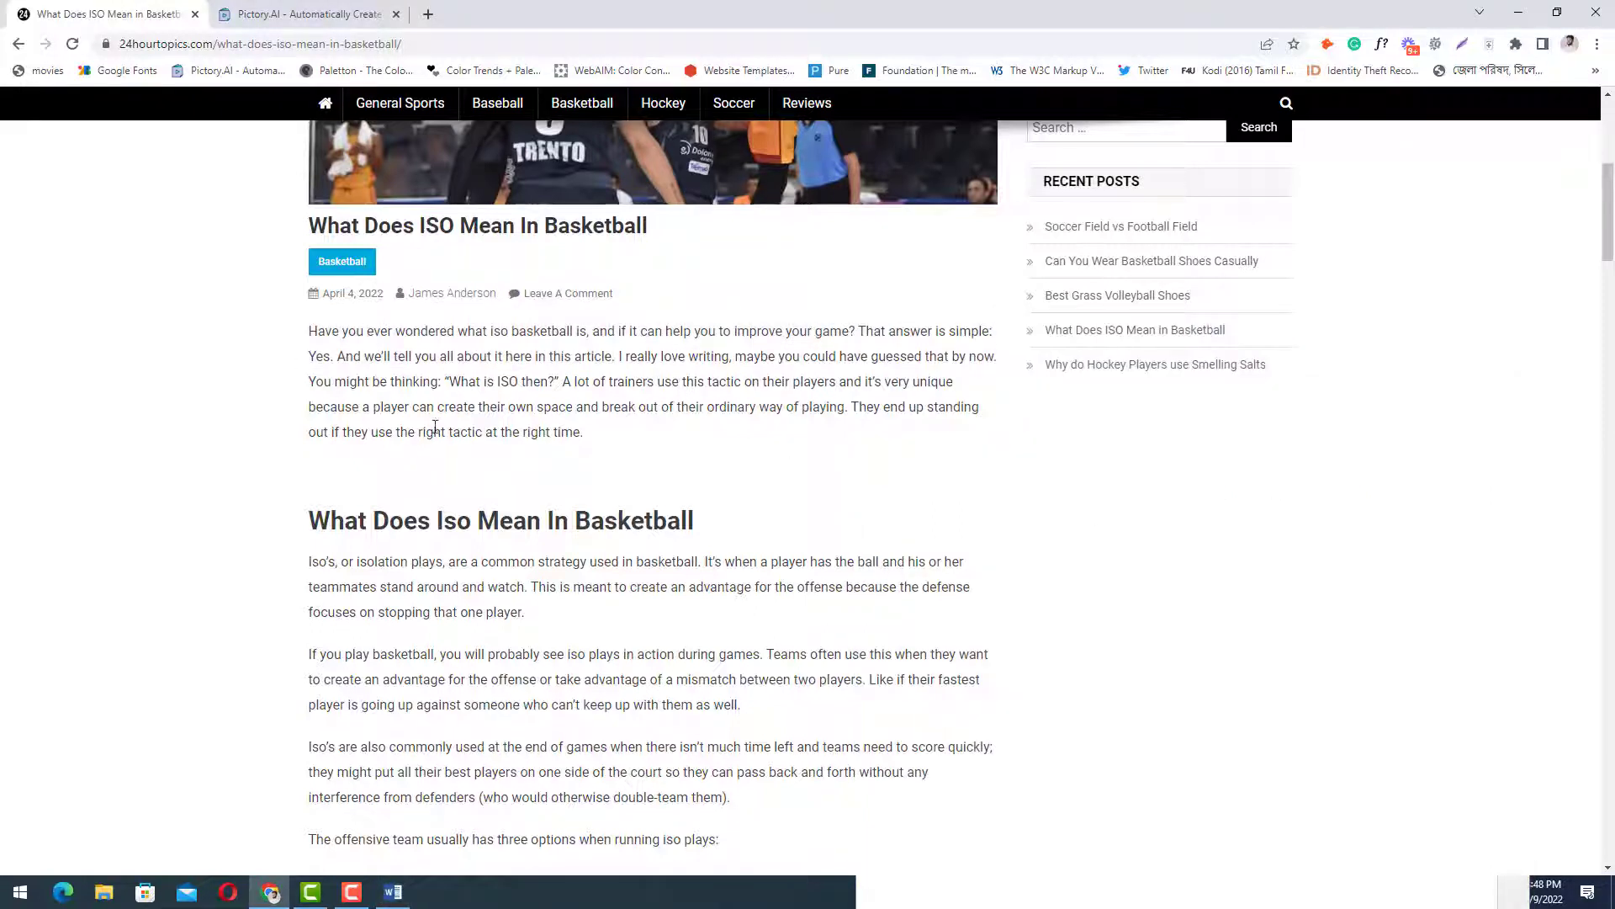
scroll(468, 440, "down", 1)
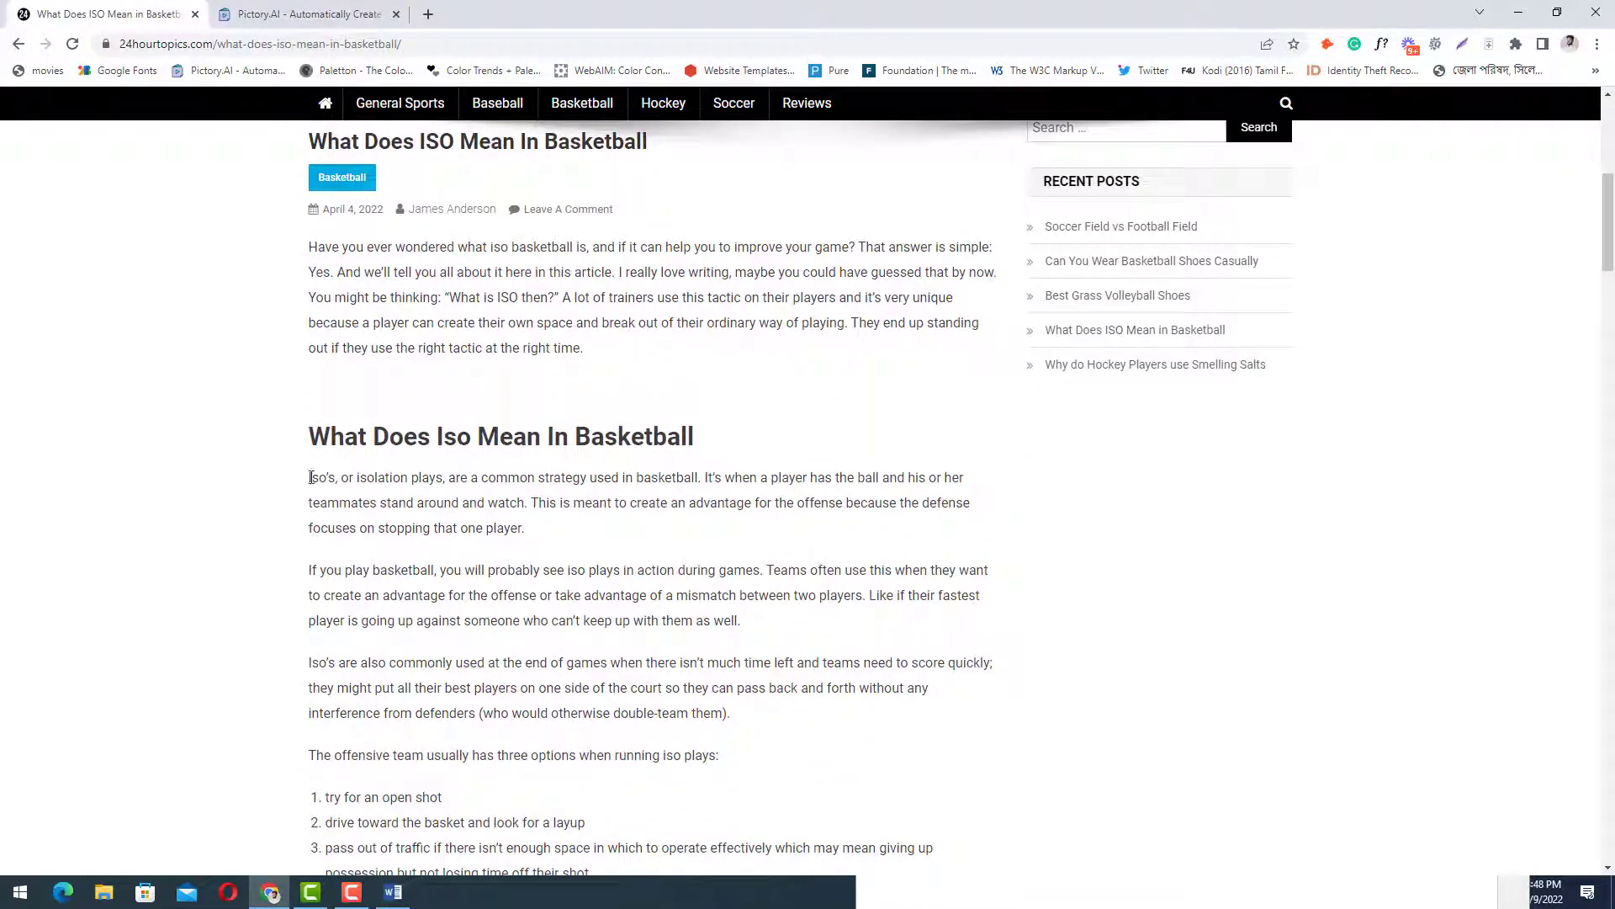
left_click_drag(311, 478, 483, 478)
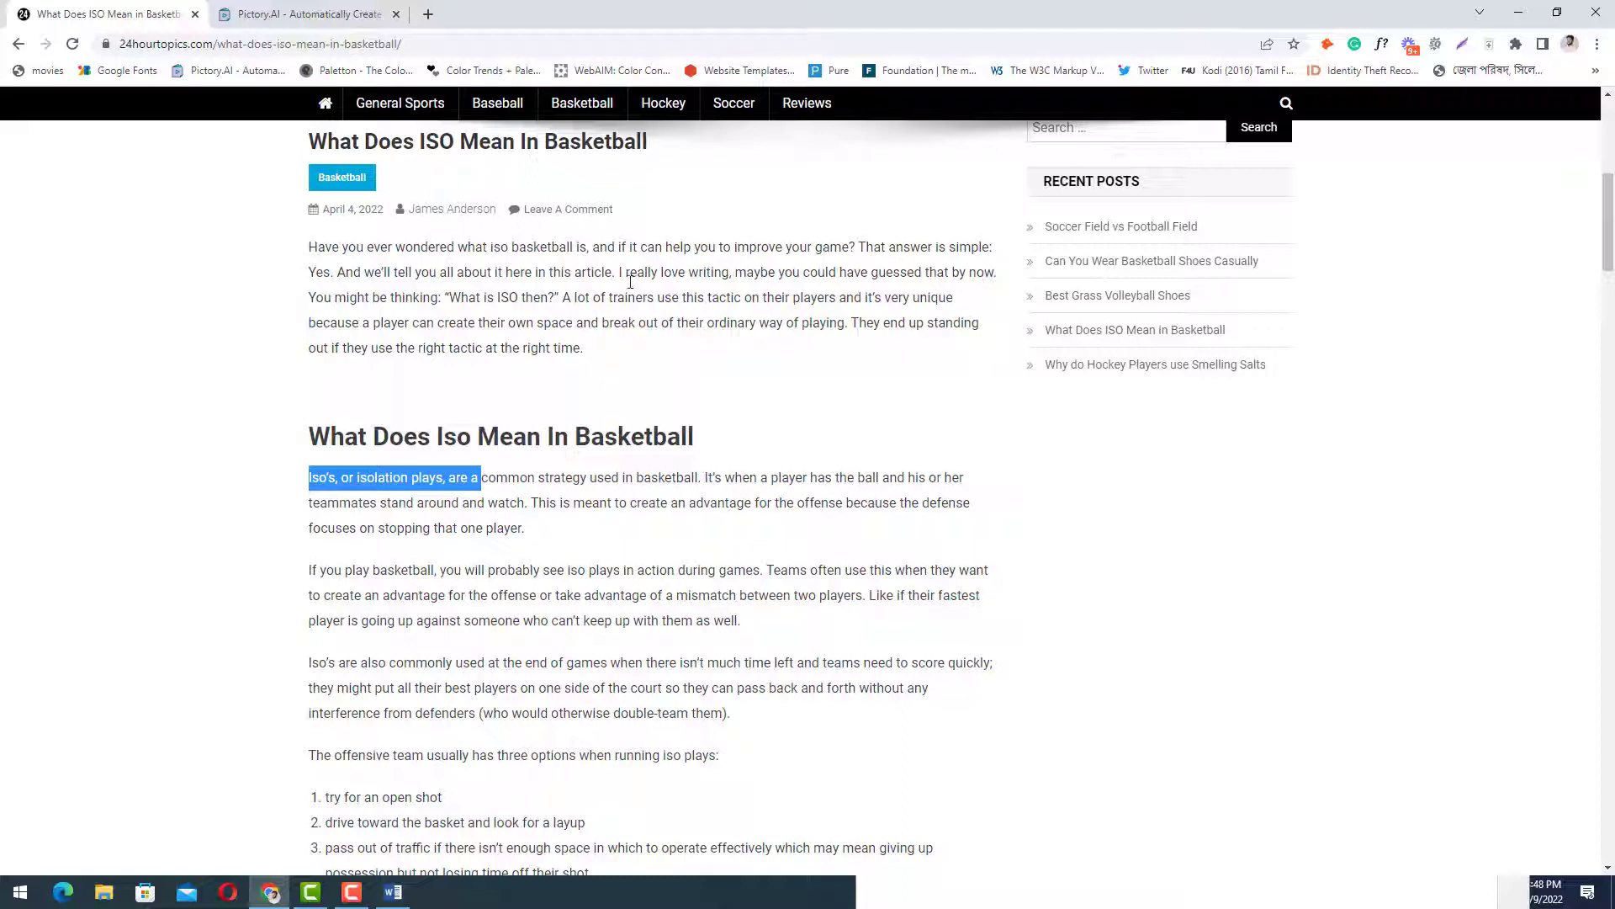
left_click(627, 309)
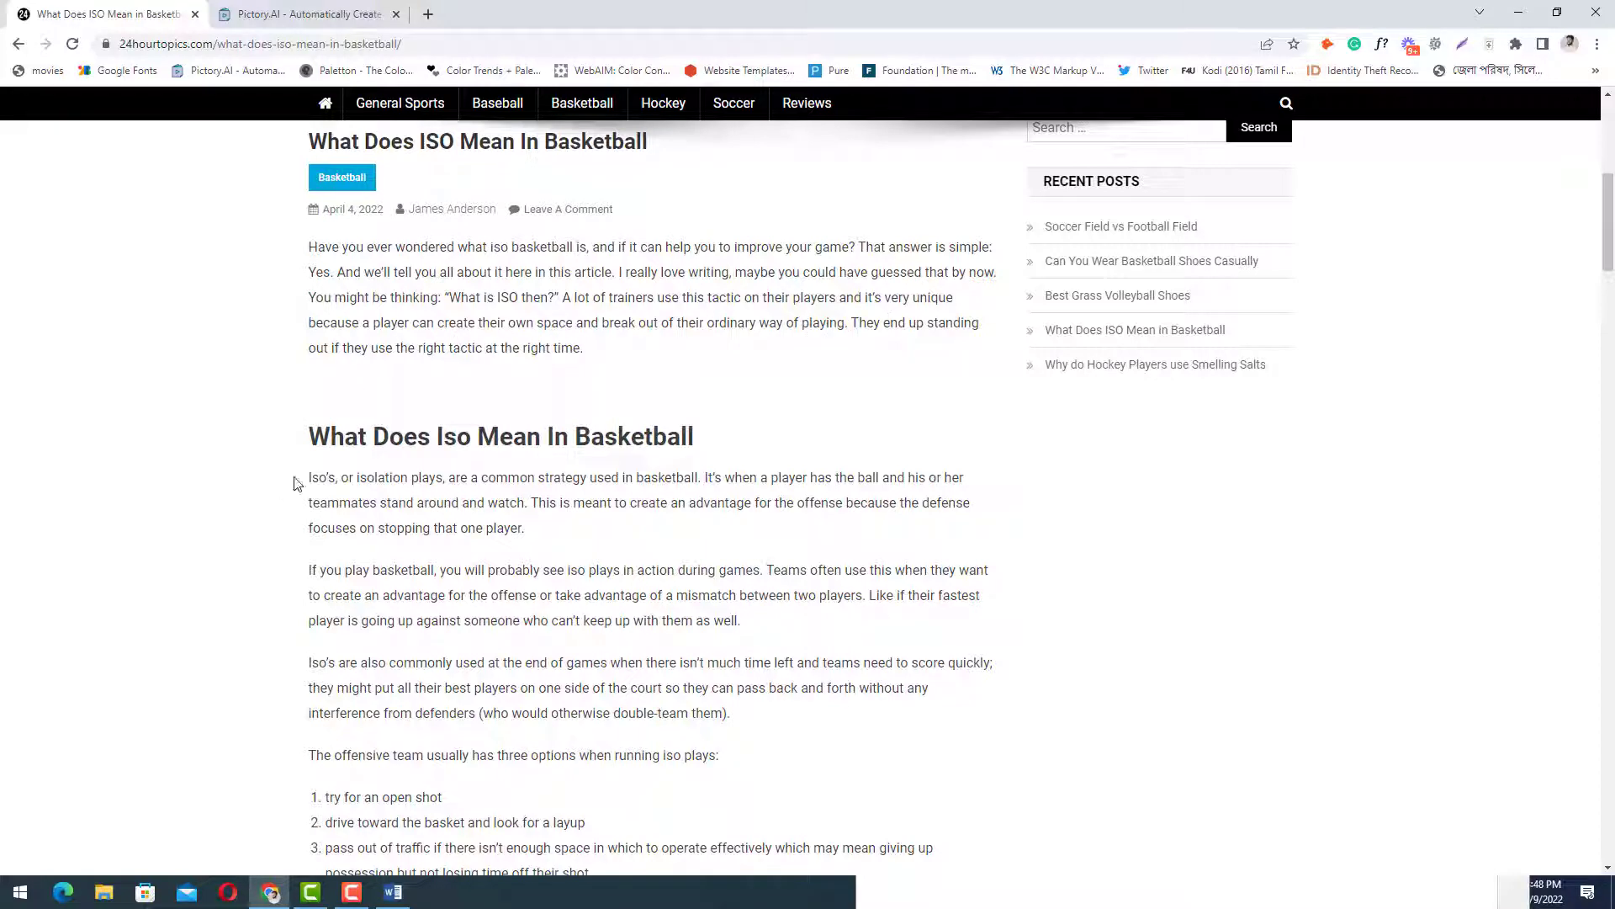
left_click_drag(310, 482, 457, 495)
left_click(357, 494)
left_click_drag(309, 479, 578, 539)
key("ctrl+c")
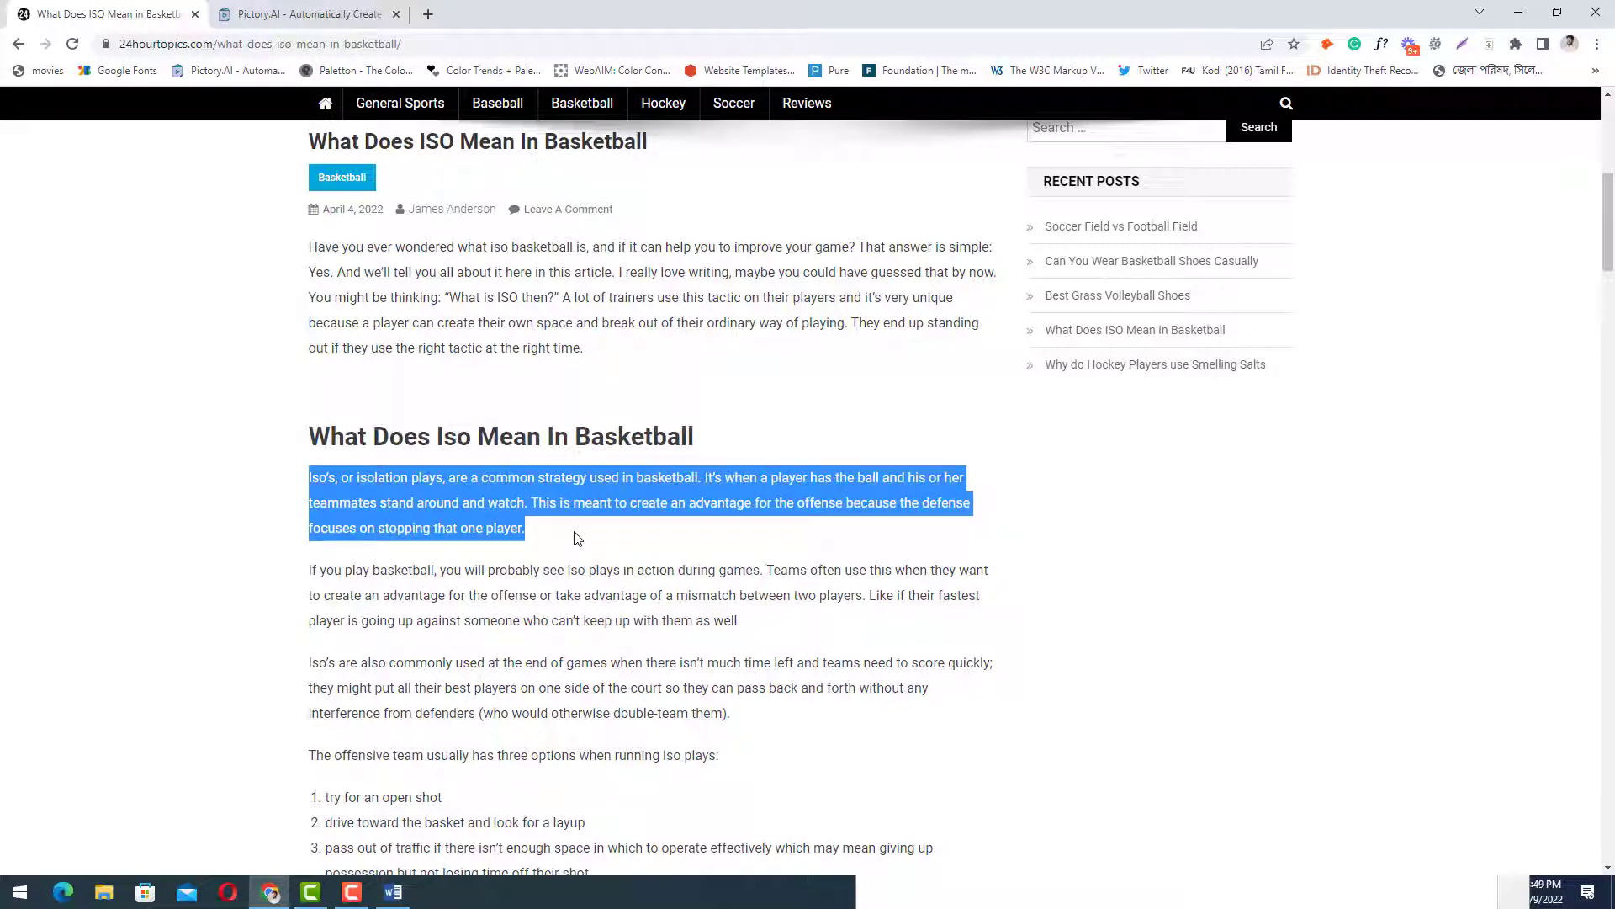
left_click(392, 892)
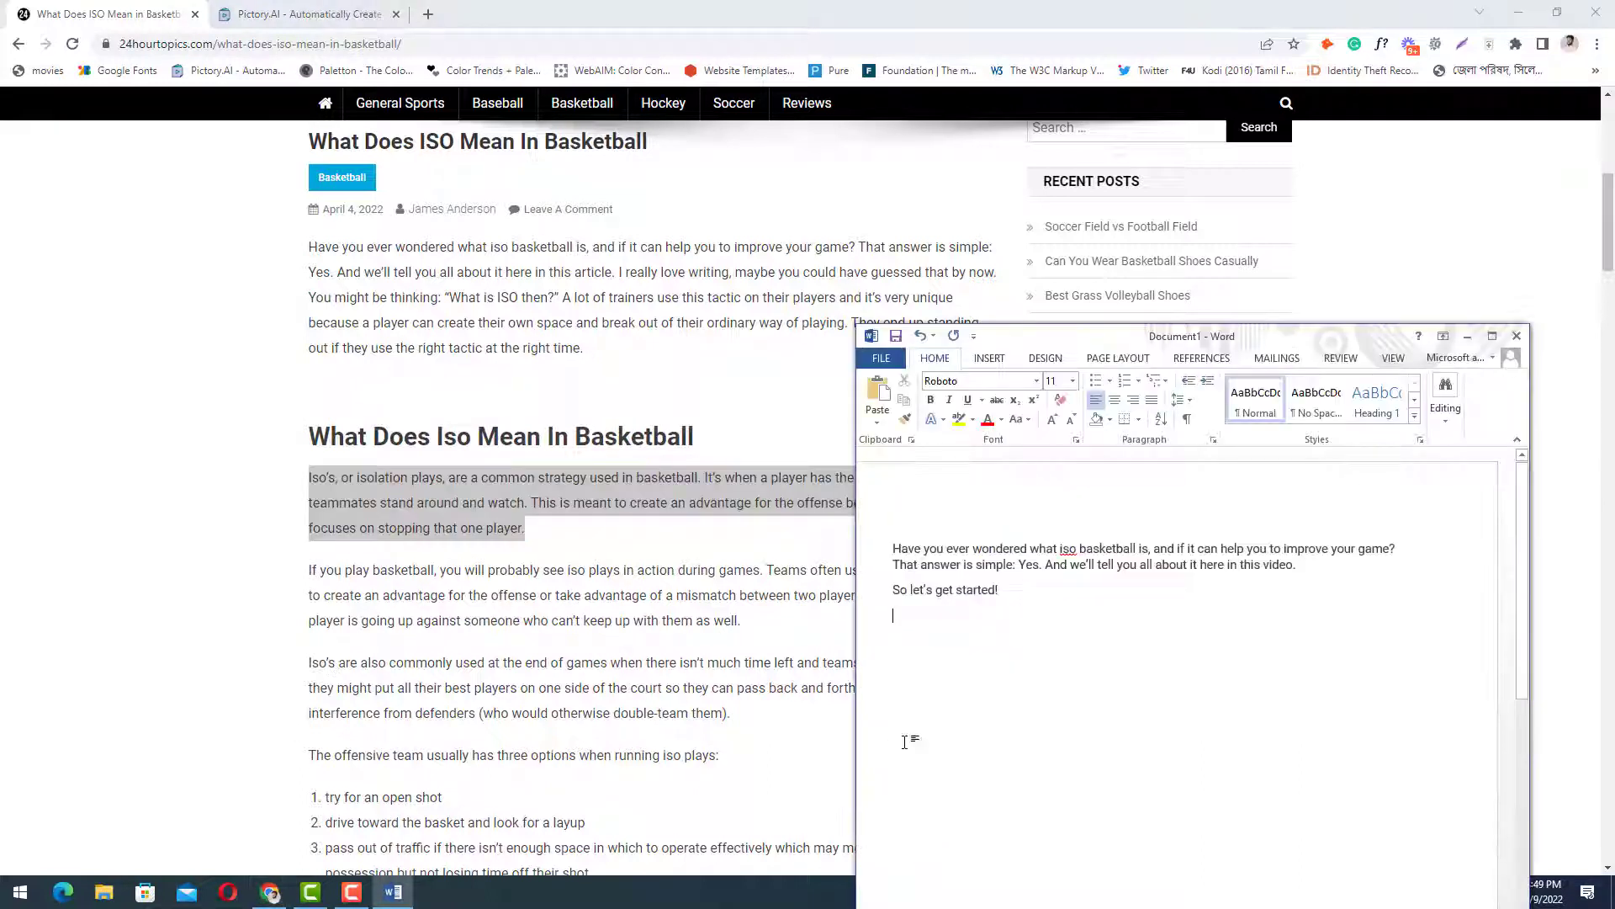
key("ctrl+v")
- Copy the article's paragraphs starting "If you play basketball" and "Iso's are also commonly used" to the end of the Word script
left_click(342, 570)
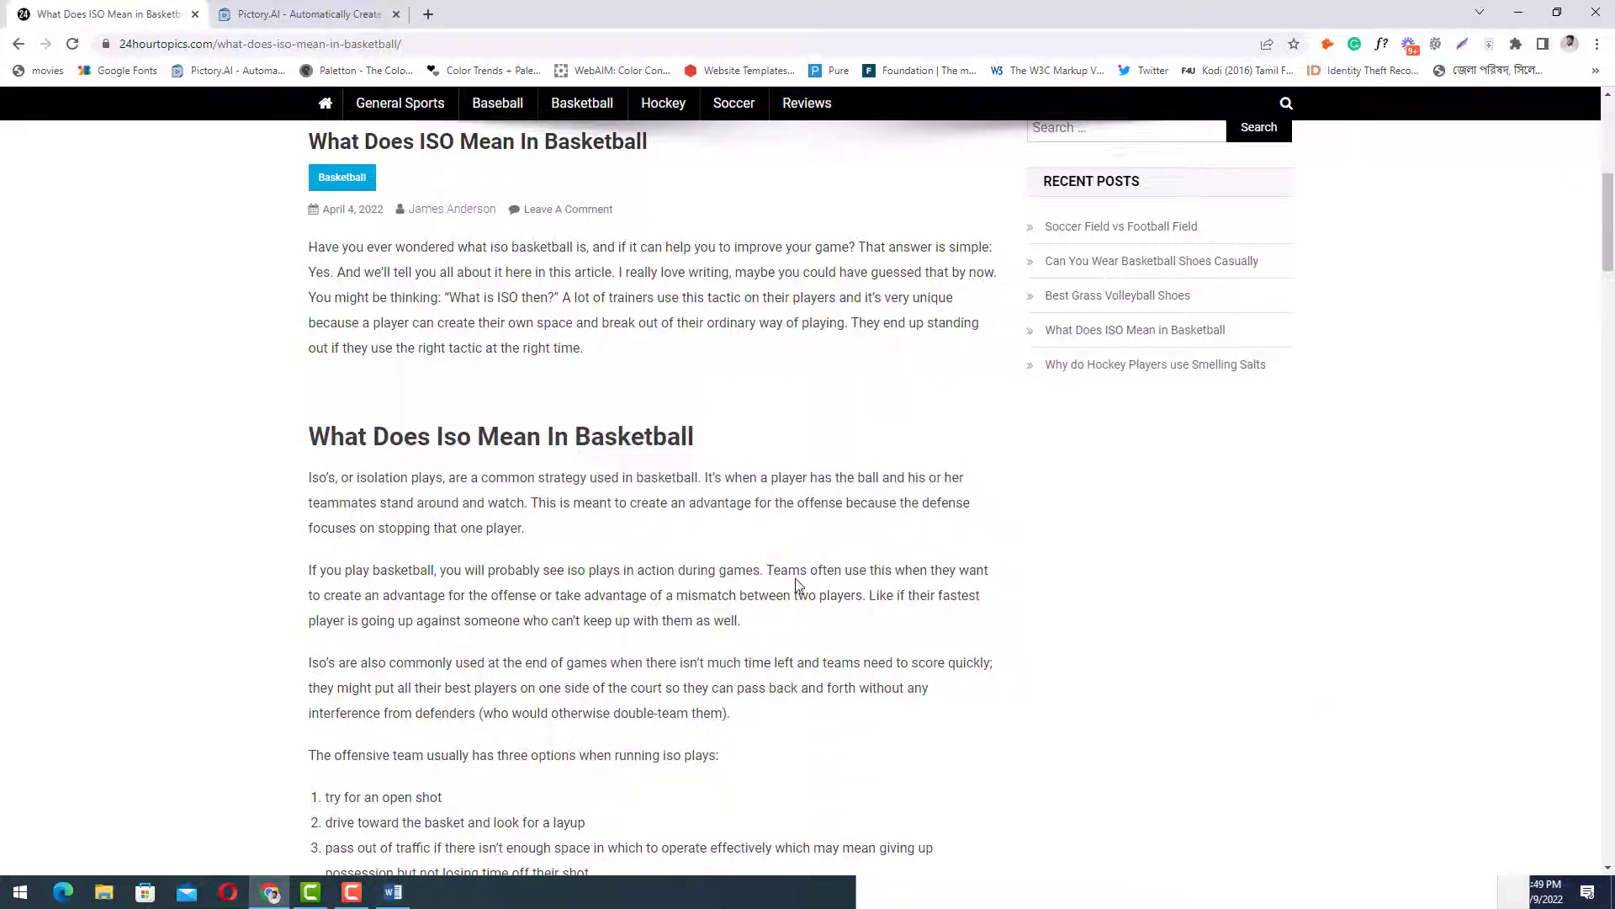
left_click_drag(306, 572, 770, 633)
key("ctrl+c")
left_click(296, 581)
scroll(449, 593, "down", 1)
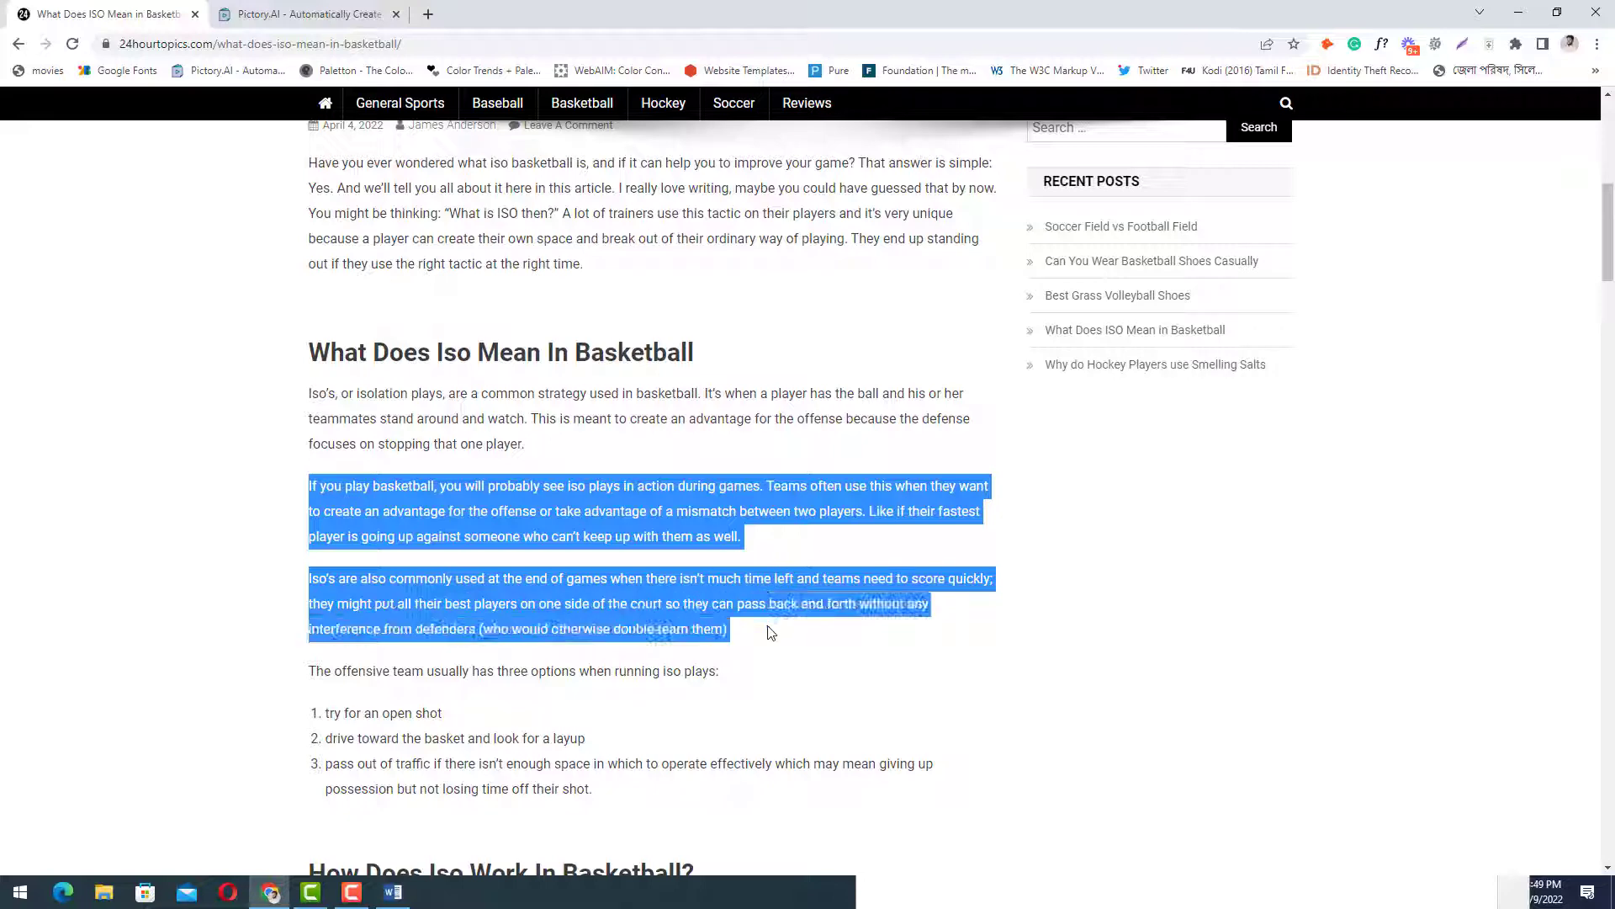
left_click(393, 892)
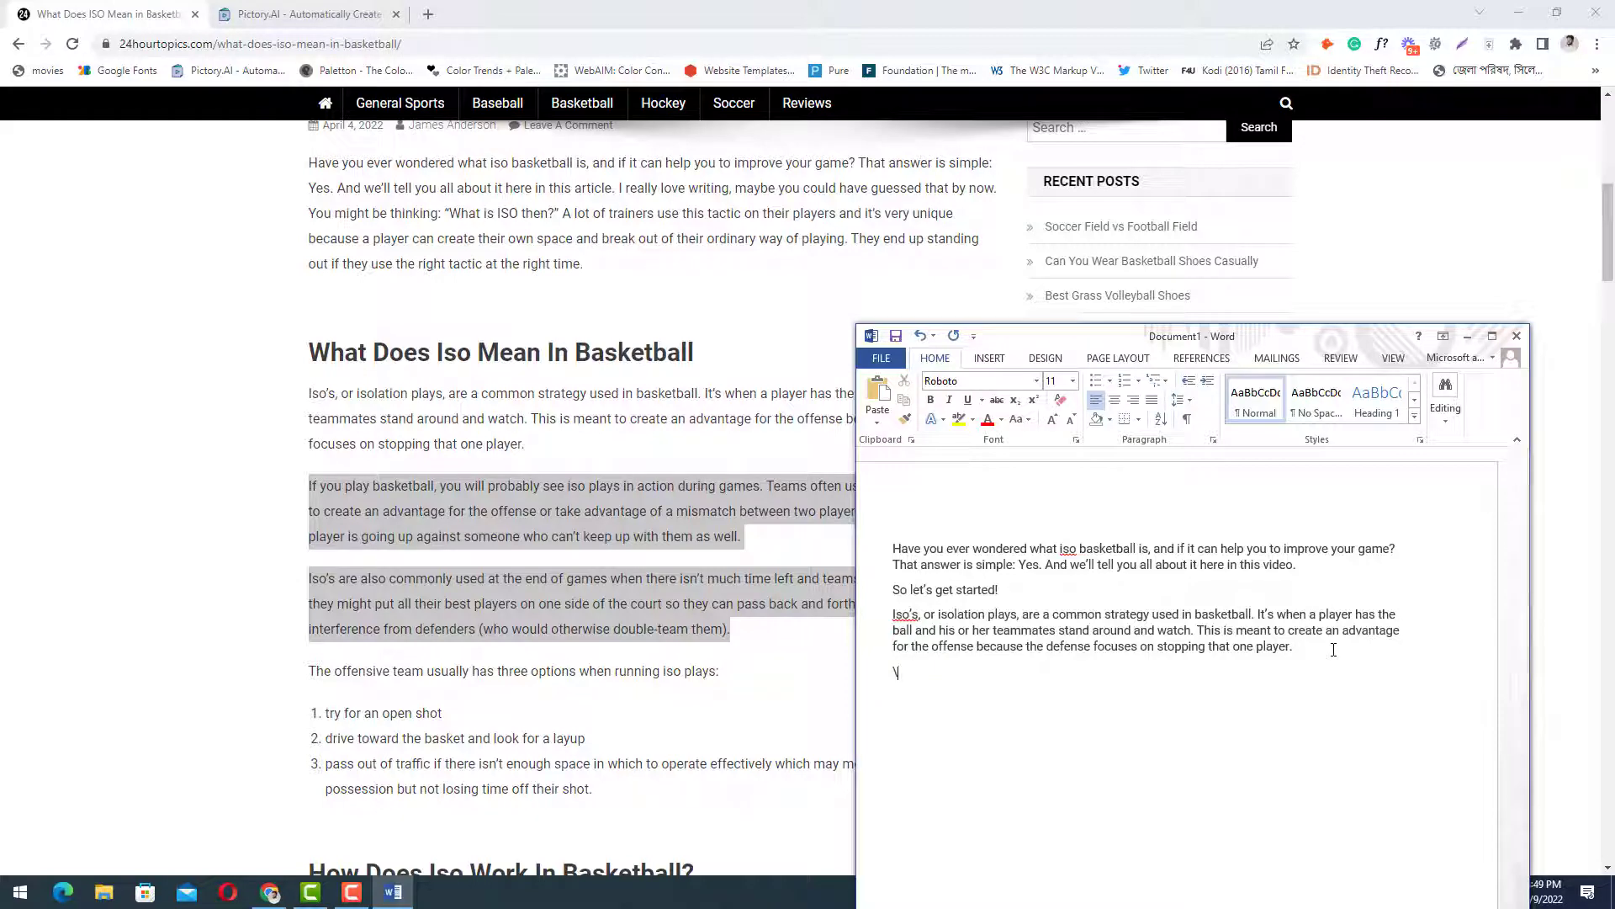
key("BackSpace")
key("ctrl+v")
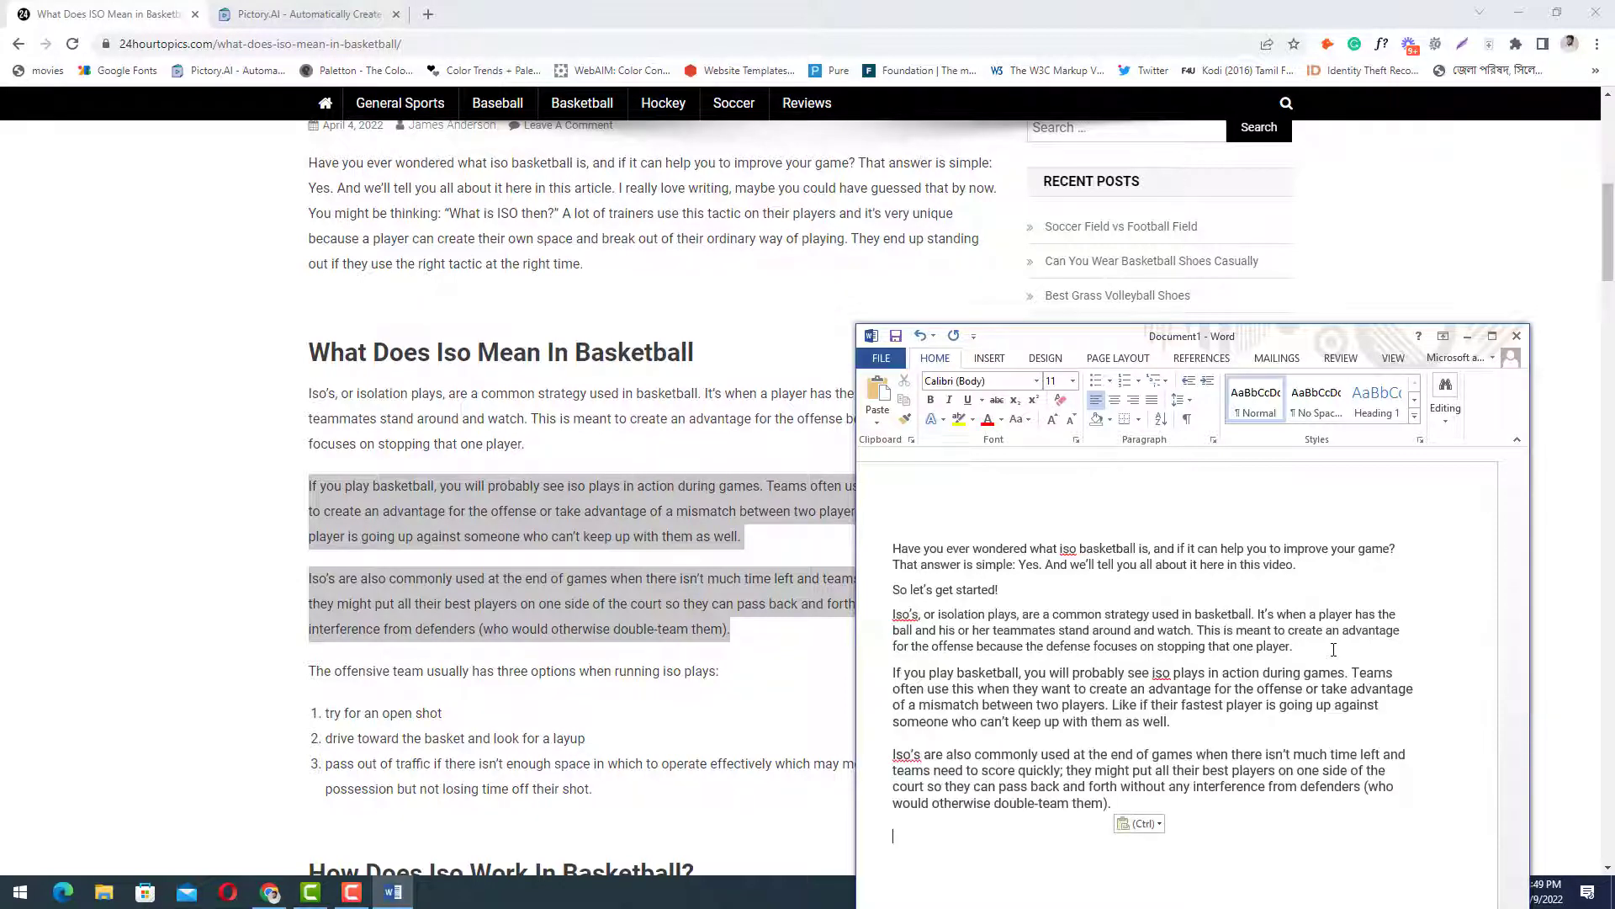
- Remove the parenthetical "(who would otherwise double-team them)" from the last script paragraph, ending the sentence at "defenders."
left_click_drag(1071, 343, 684, 173)
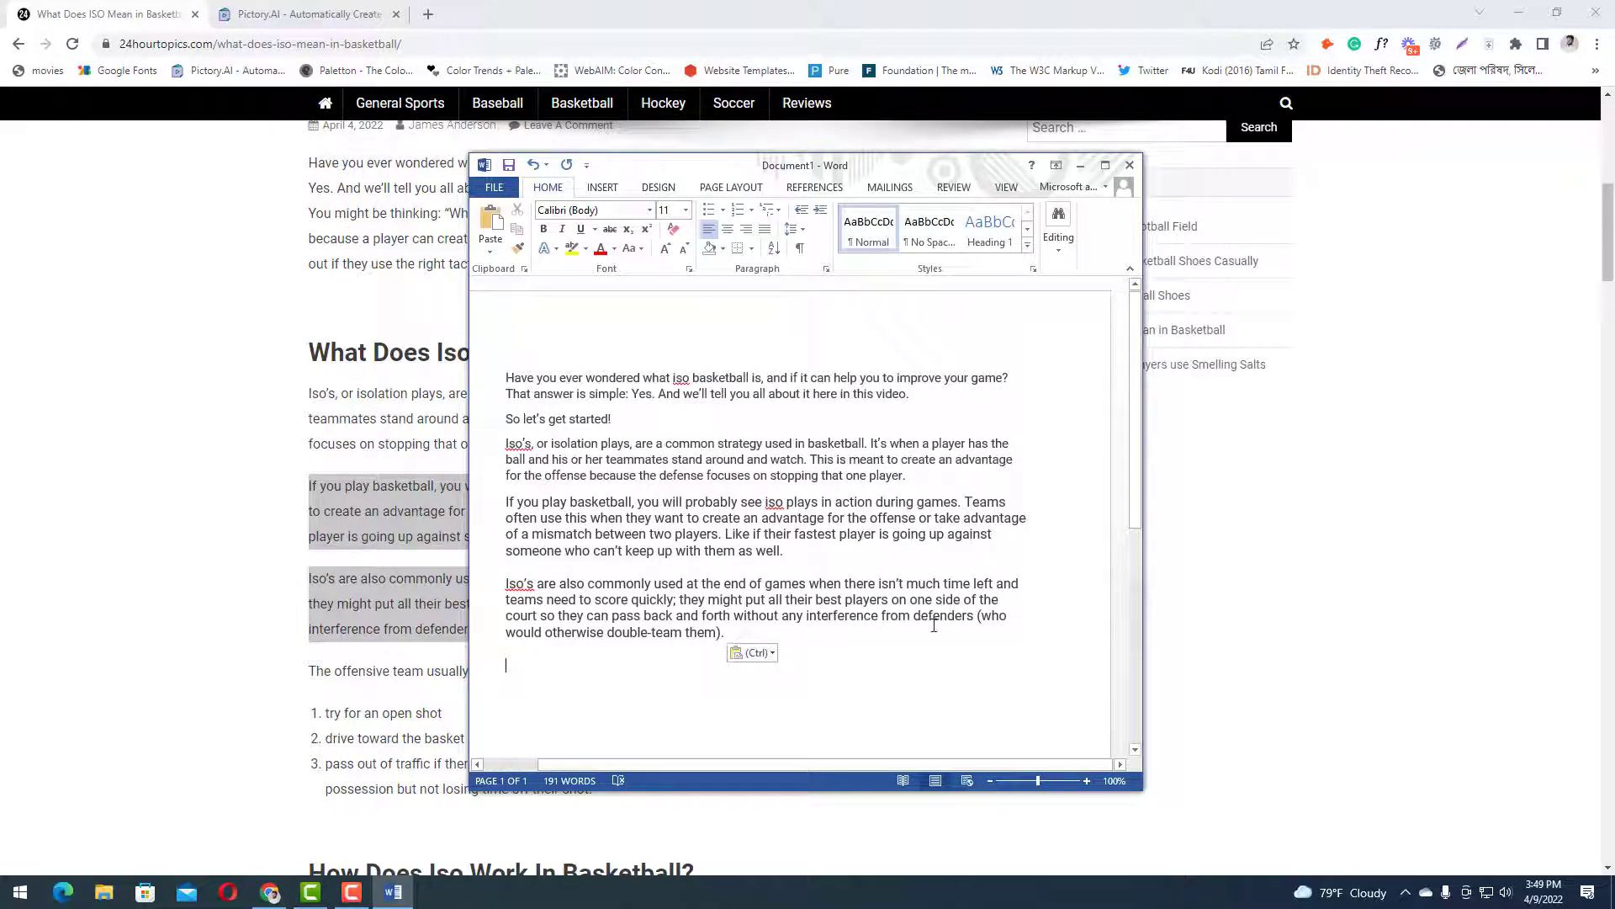
left_click_drag(976, 621, 996, 641)
left_click(977, 626)
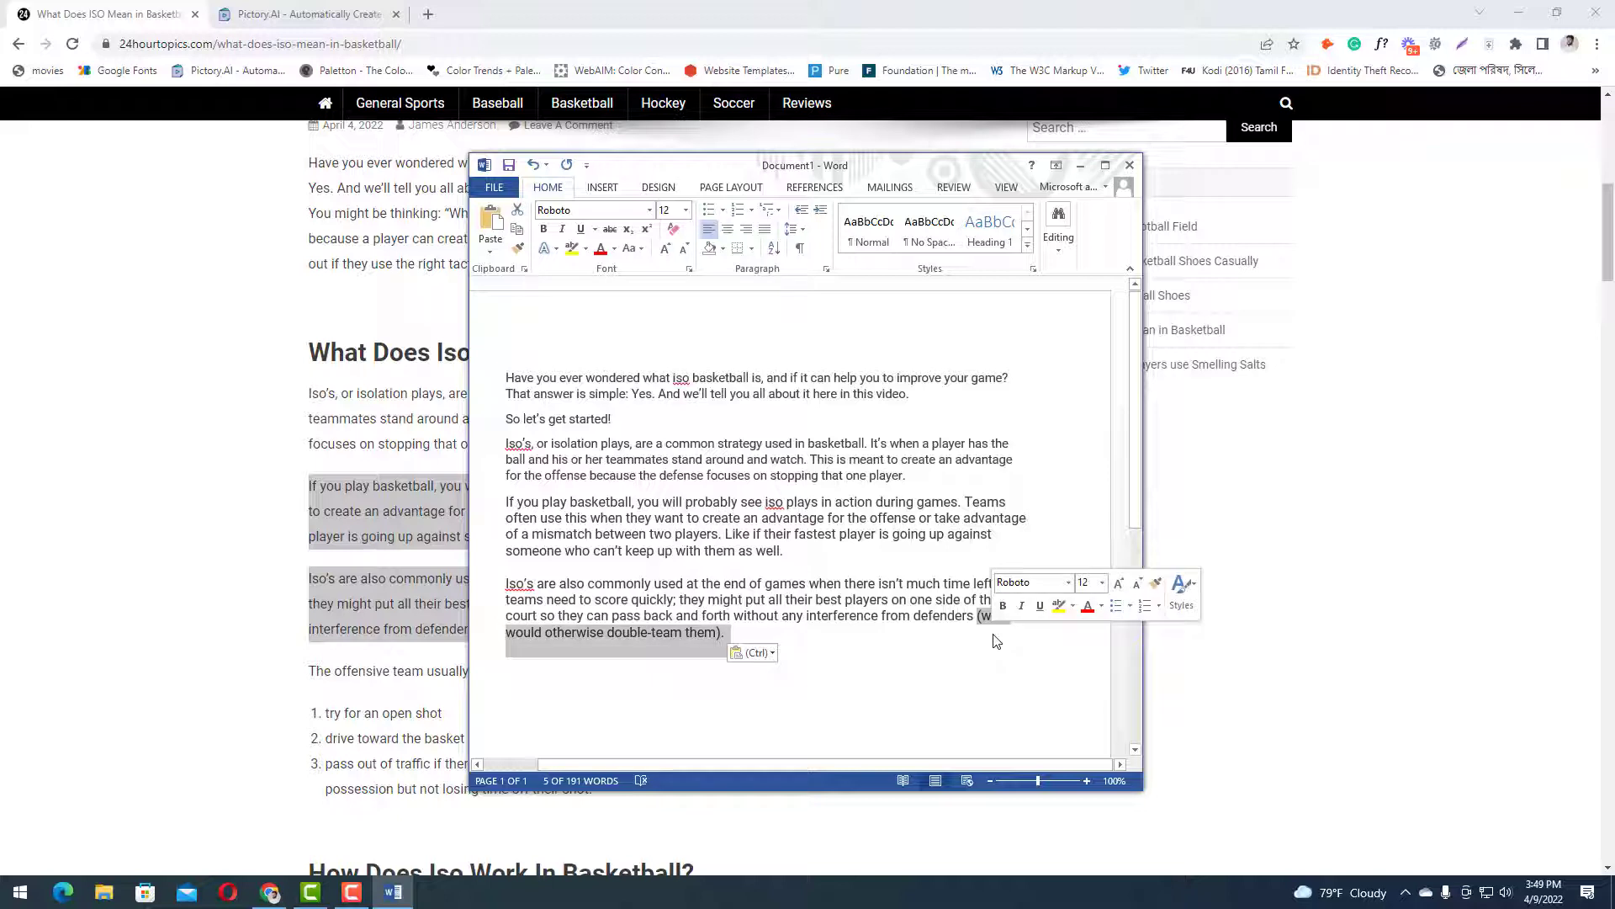
key("Delete")
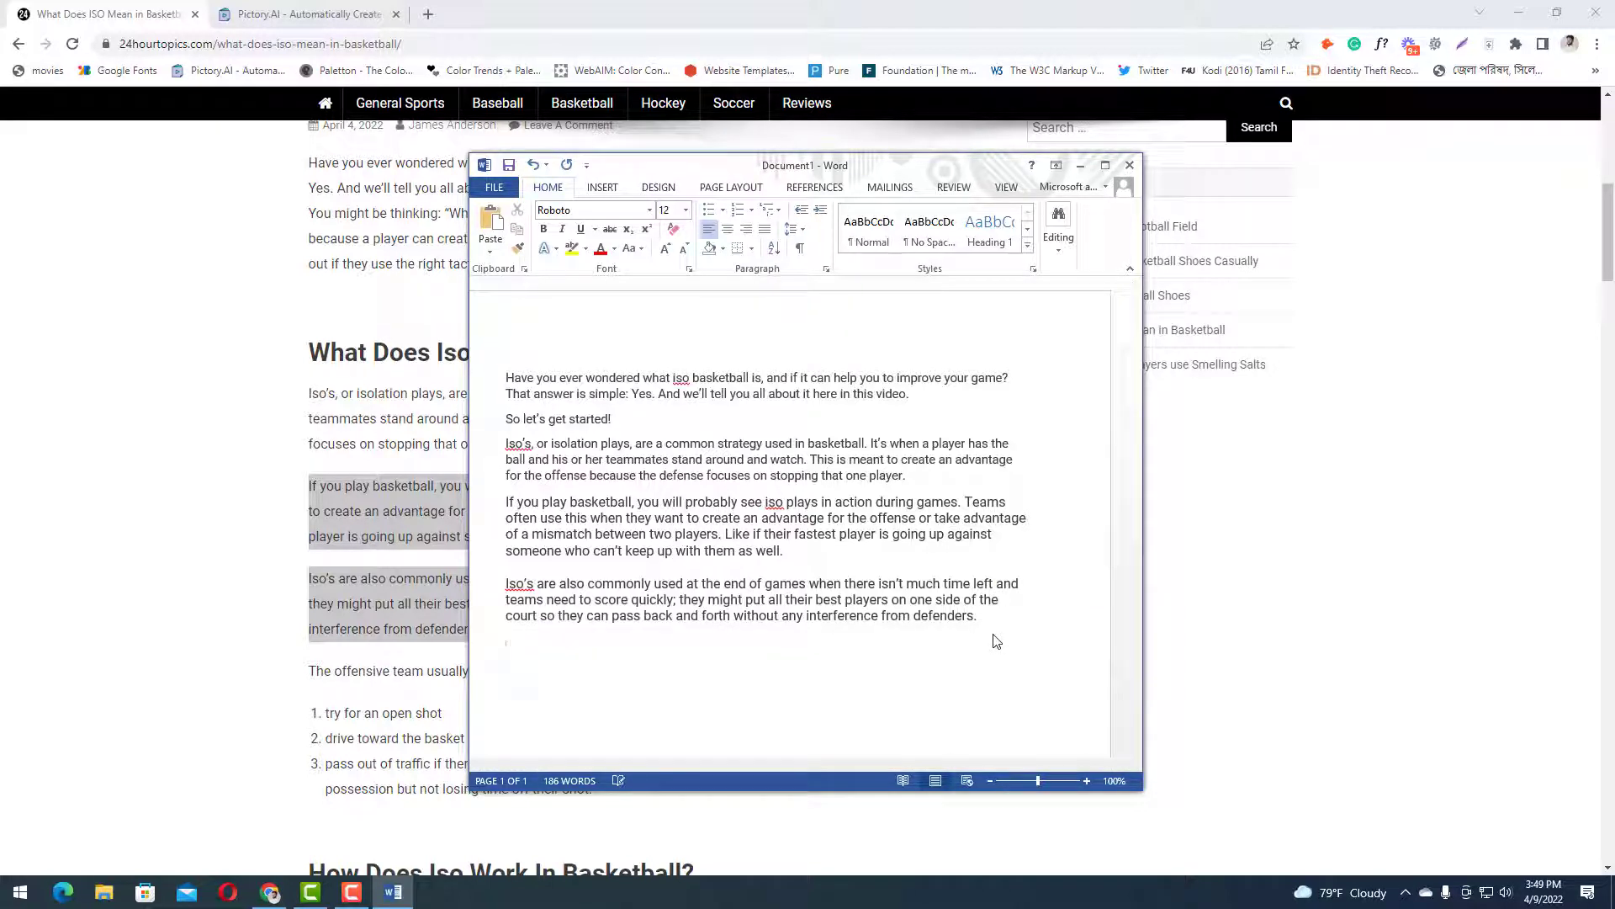
- Add the closing line "If you enjoyed this video then please don't forget to hit subscribe button!" to the script
type("If you ")
type("like")
key("BackSpace")
key("BackSpace")
key("BackSpace")
key("BackSpace")
key("BackSpace")
type("enjoyed this video then please")
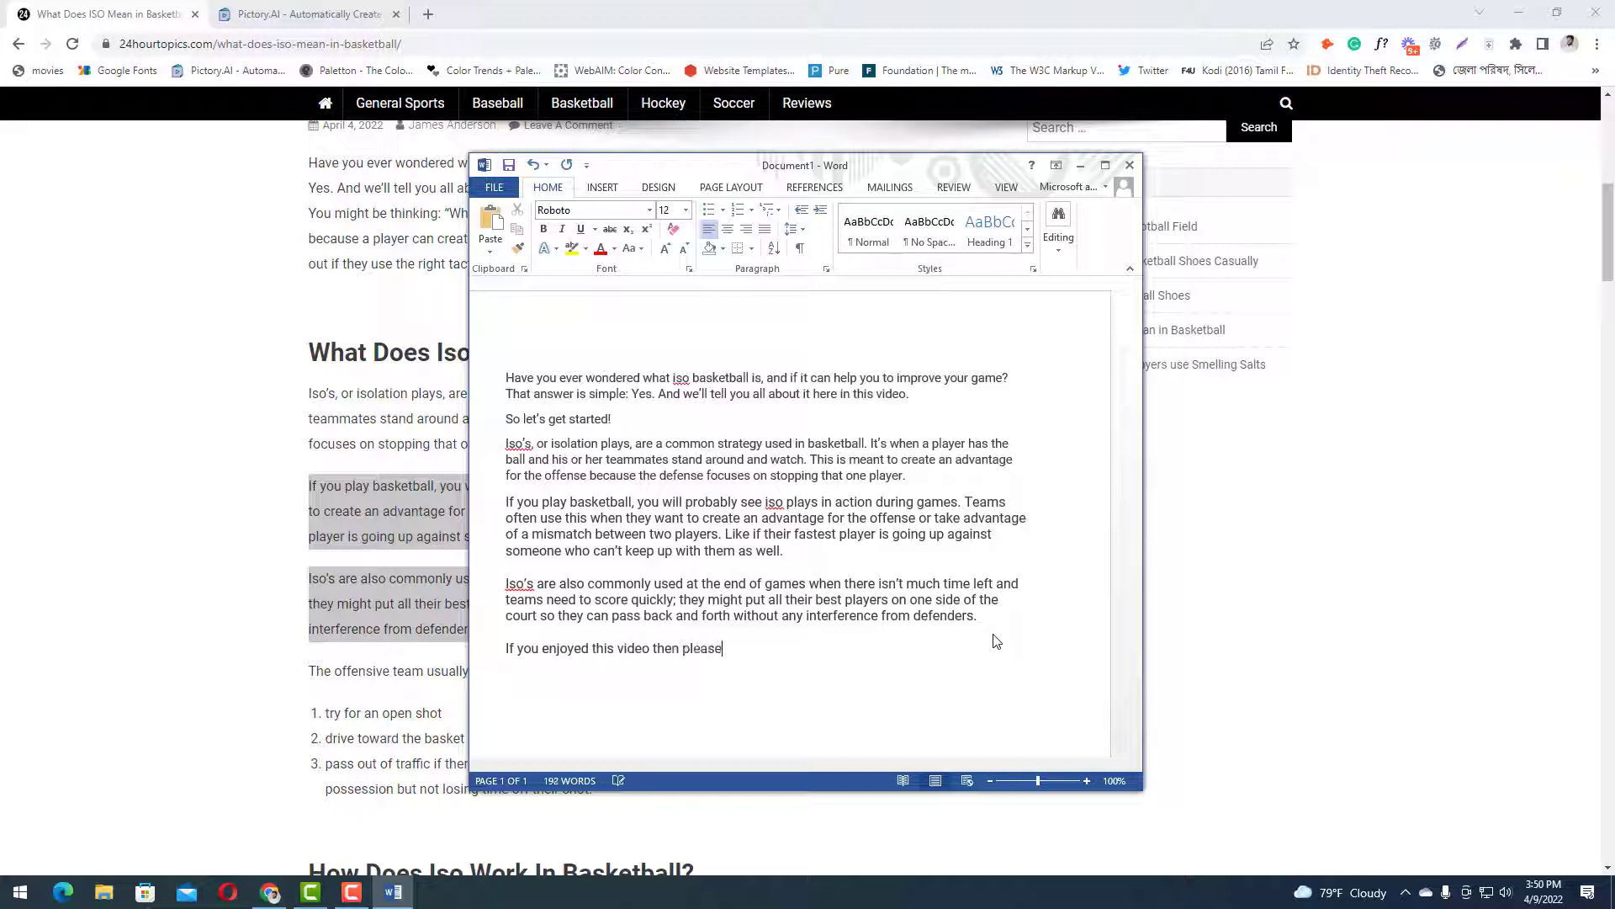
type(" don't forget to hit subscribe butt")
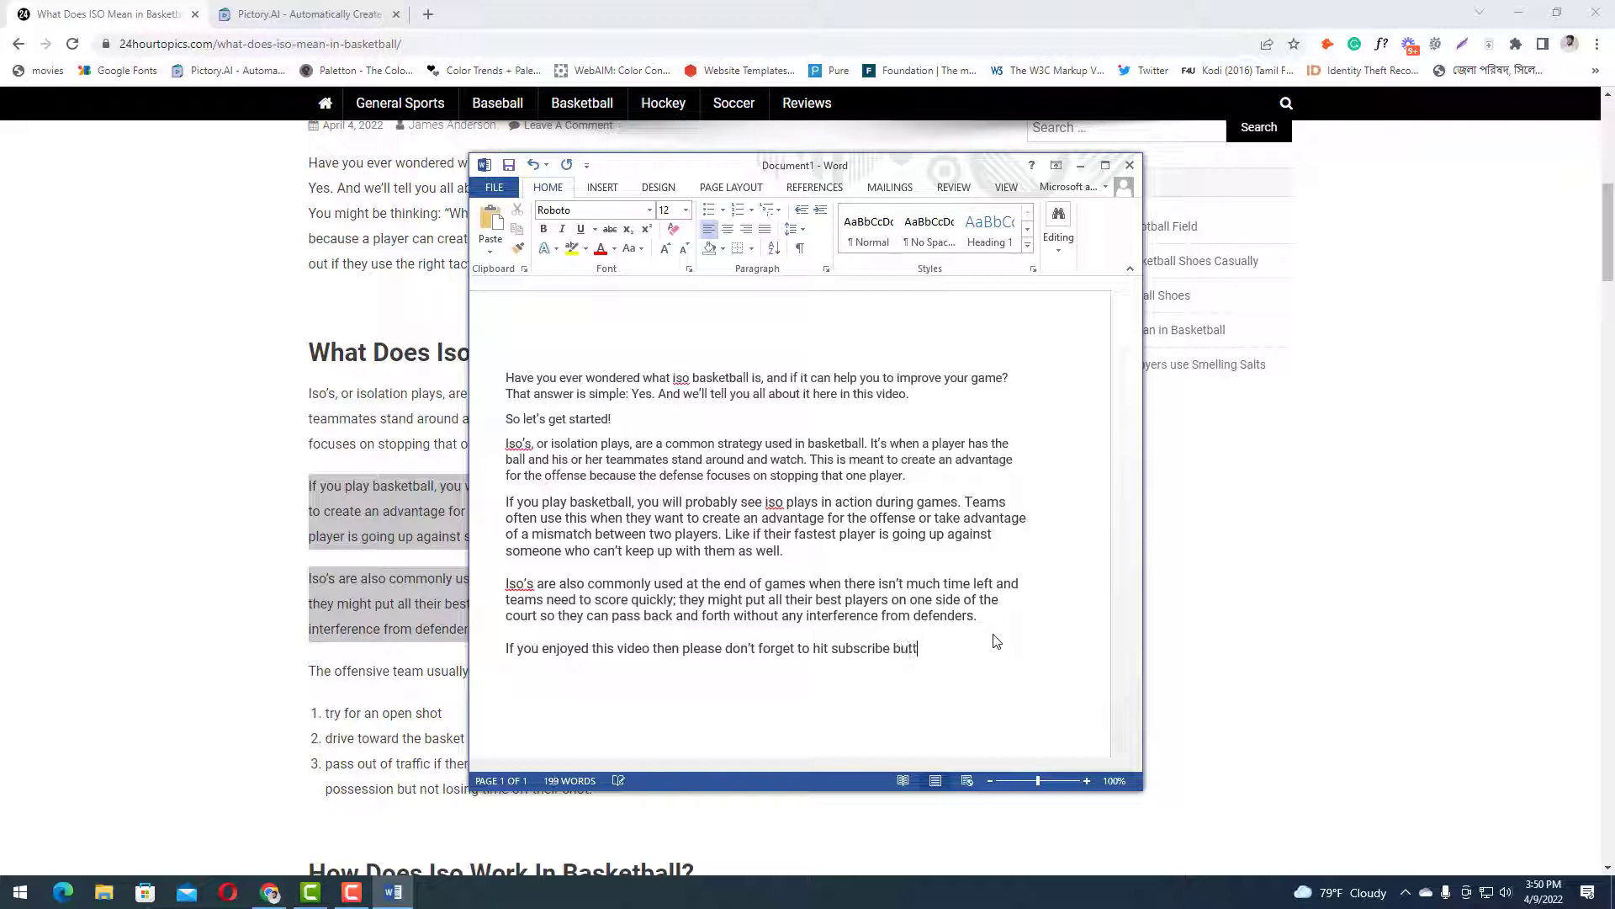
type("on!")
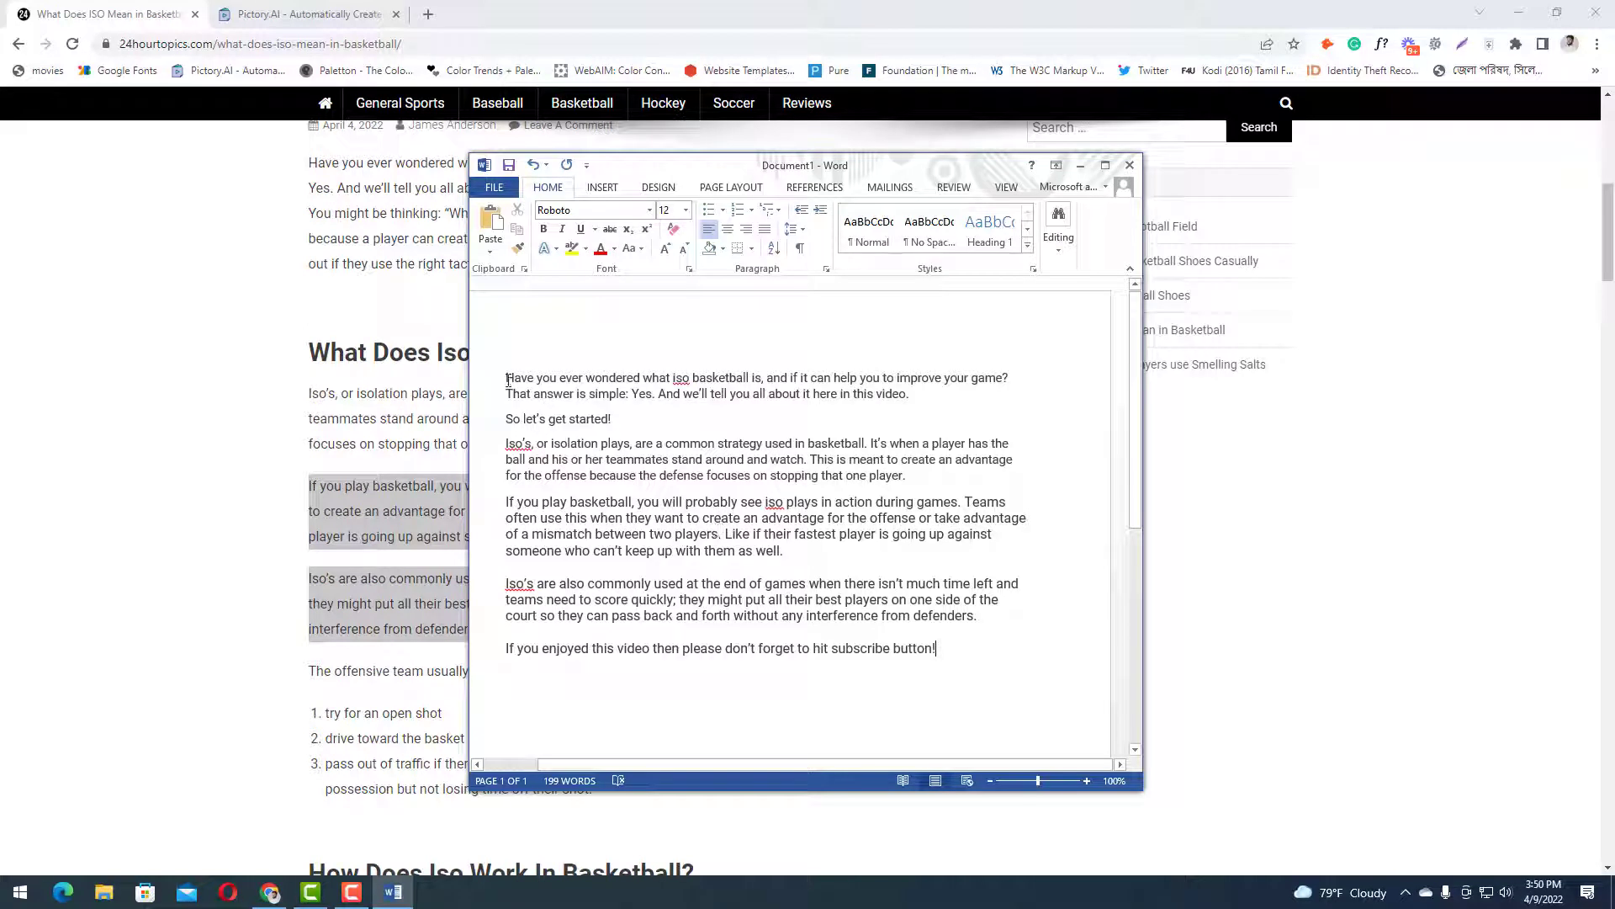
- Copy the whole Word script, switch to Pictory, start a Script to Video project and paste the text into the script editor
left_click_drag(508, 378, 985, 656)
key("ctrl+c")
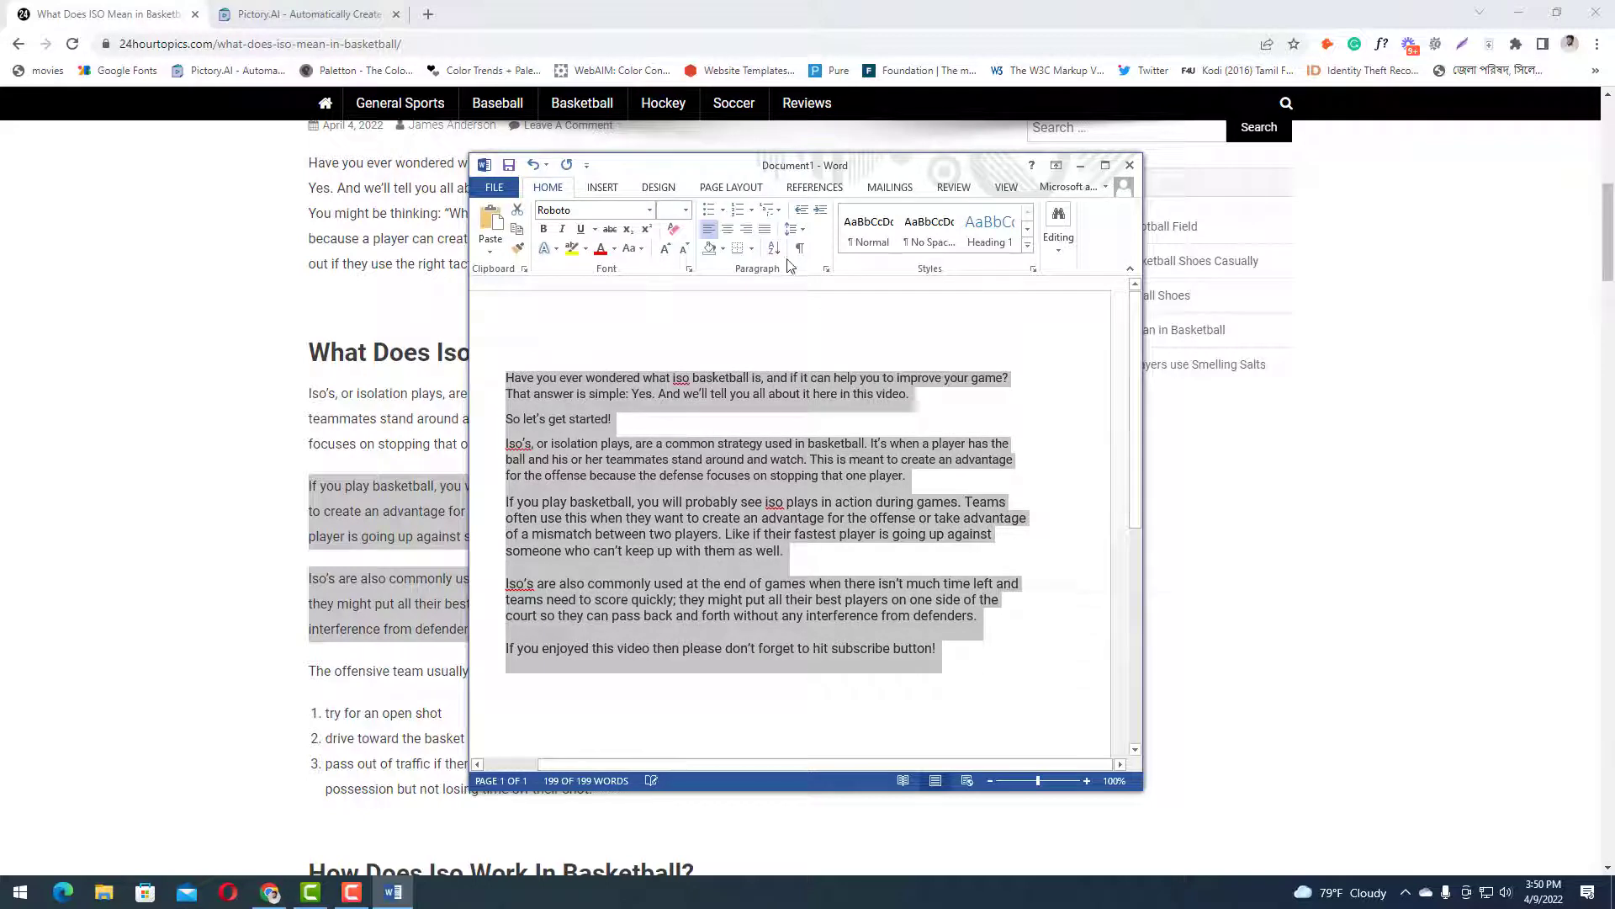
left_click(256, 24)
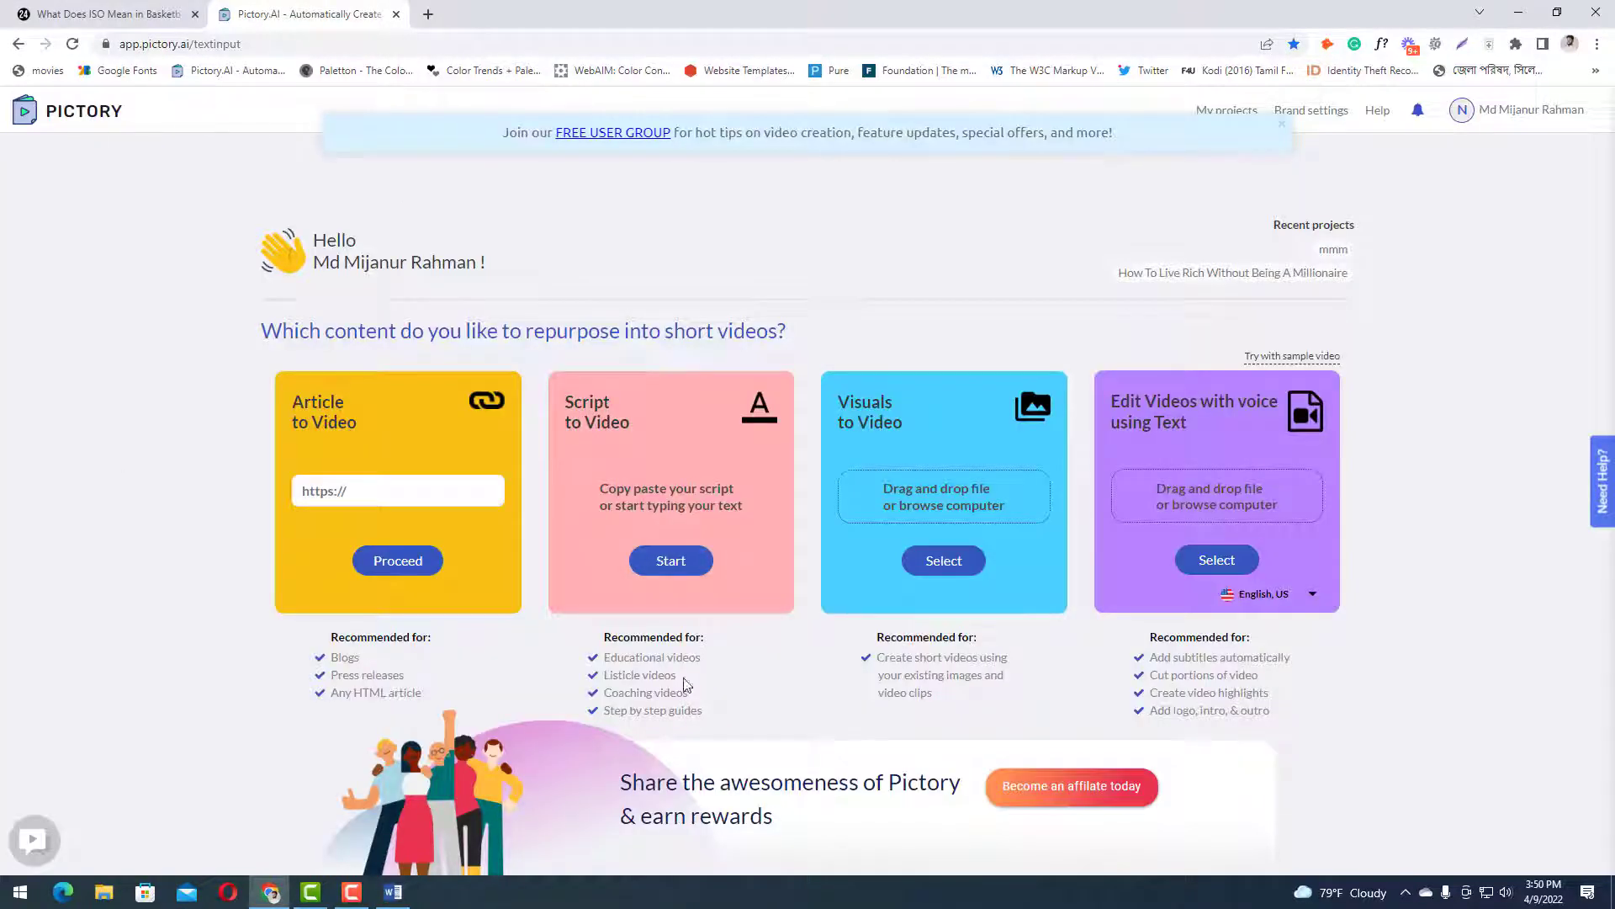
left_click(682, 565)
left_click(407, 390)
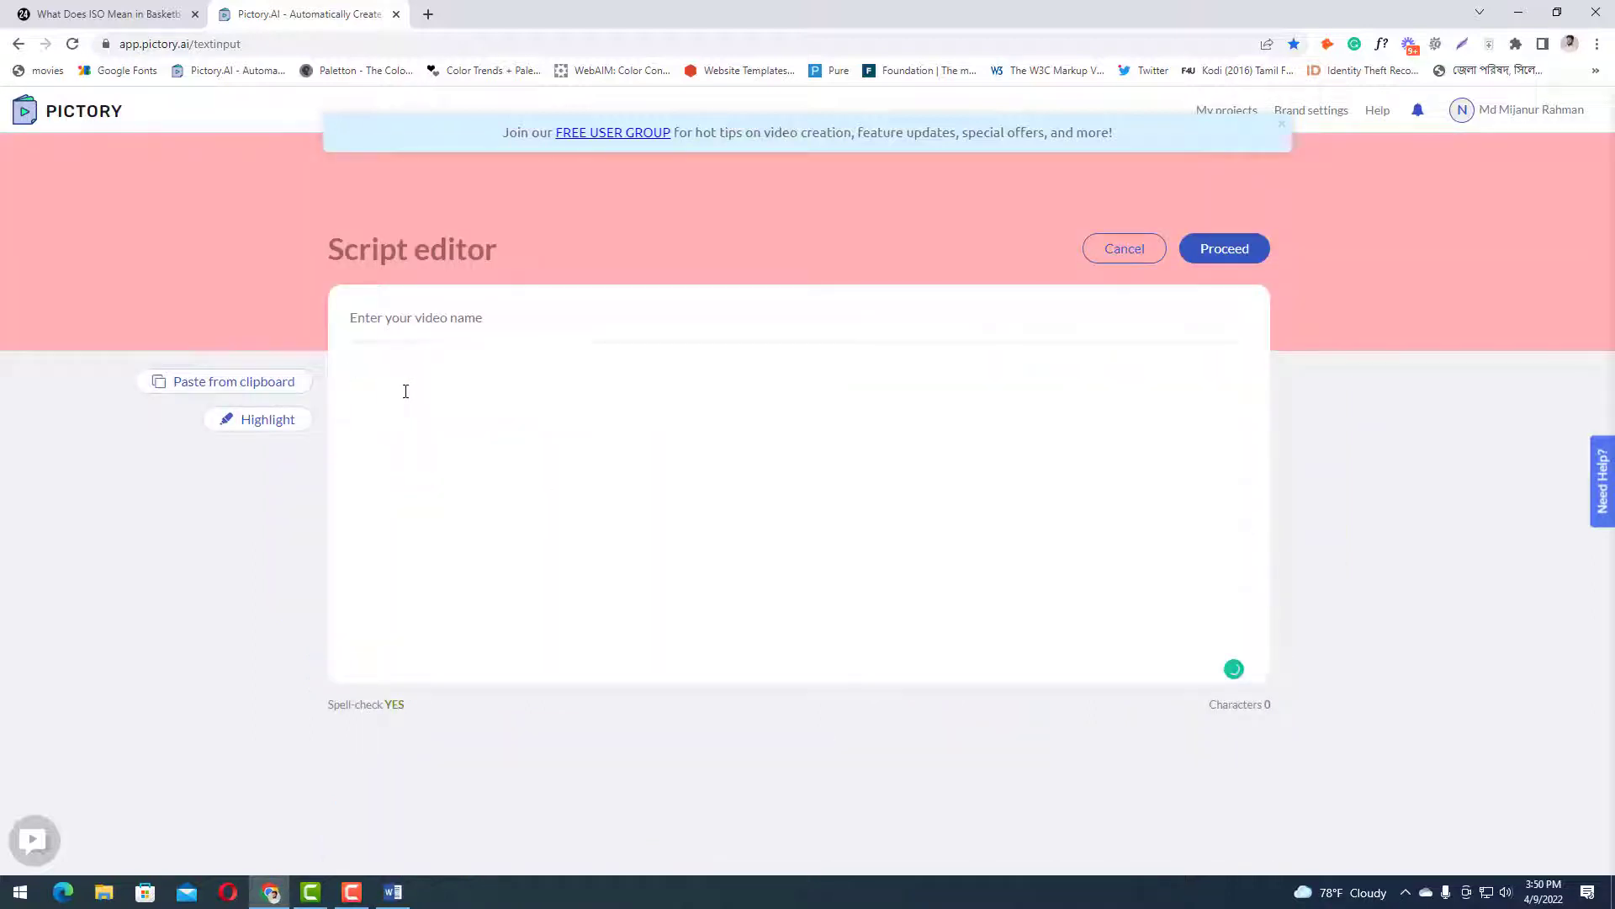
key("ctrl+v")
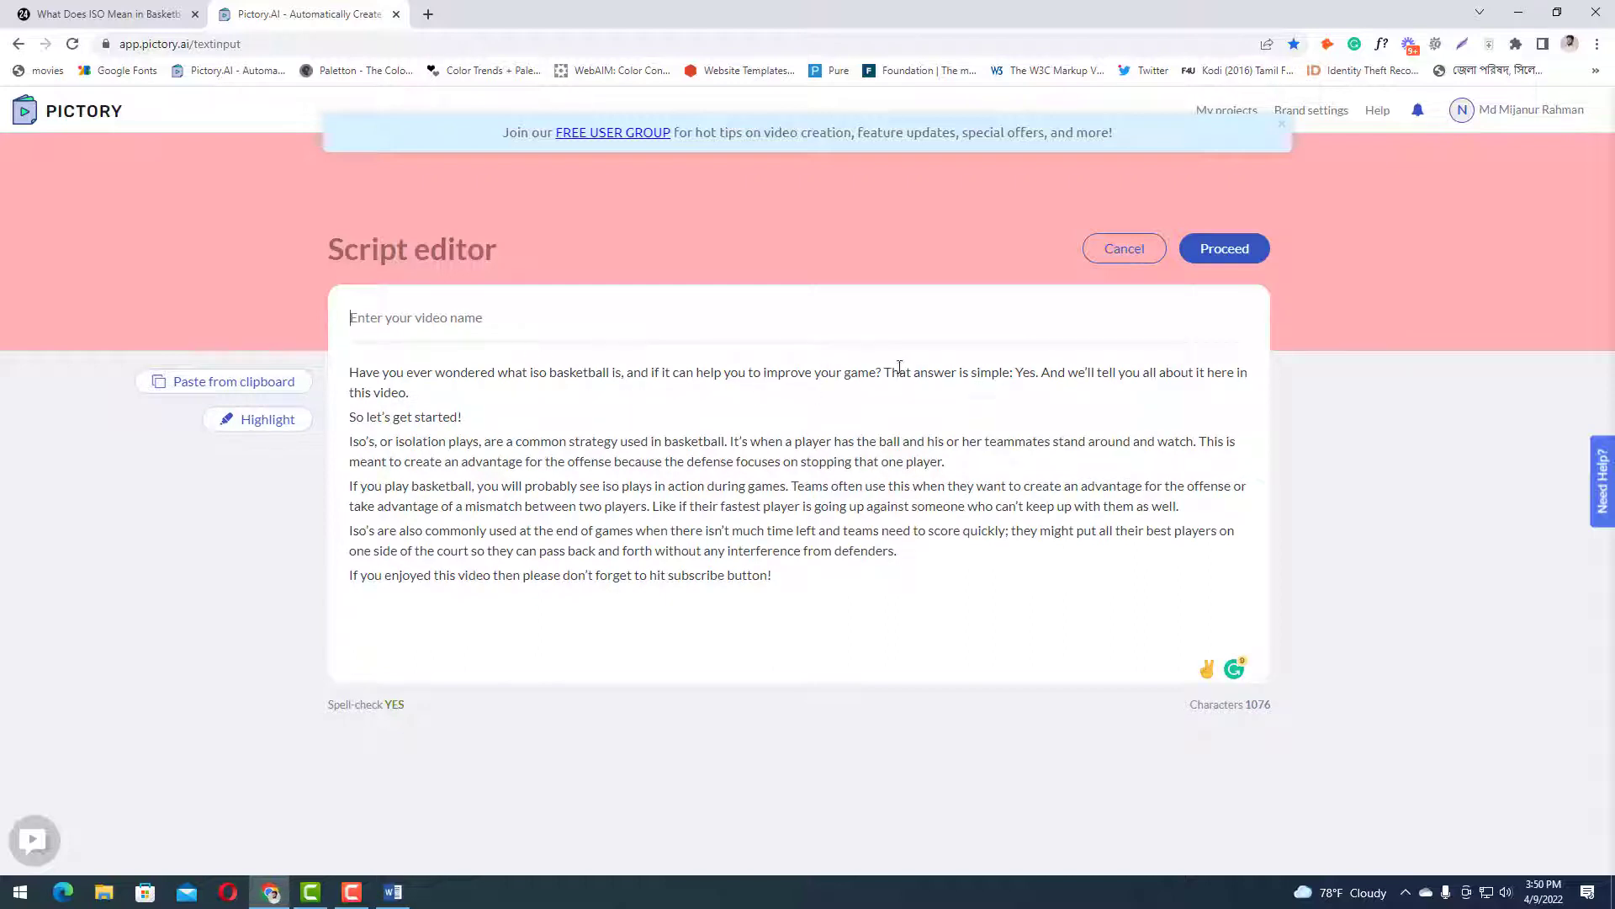
- Break the script so that "That answer is simple" and "This is meant to create an advantage" each start a new line
left_click(889, 376)
key("Return")
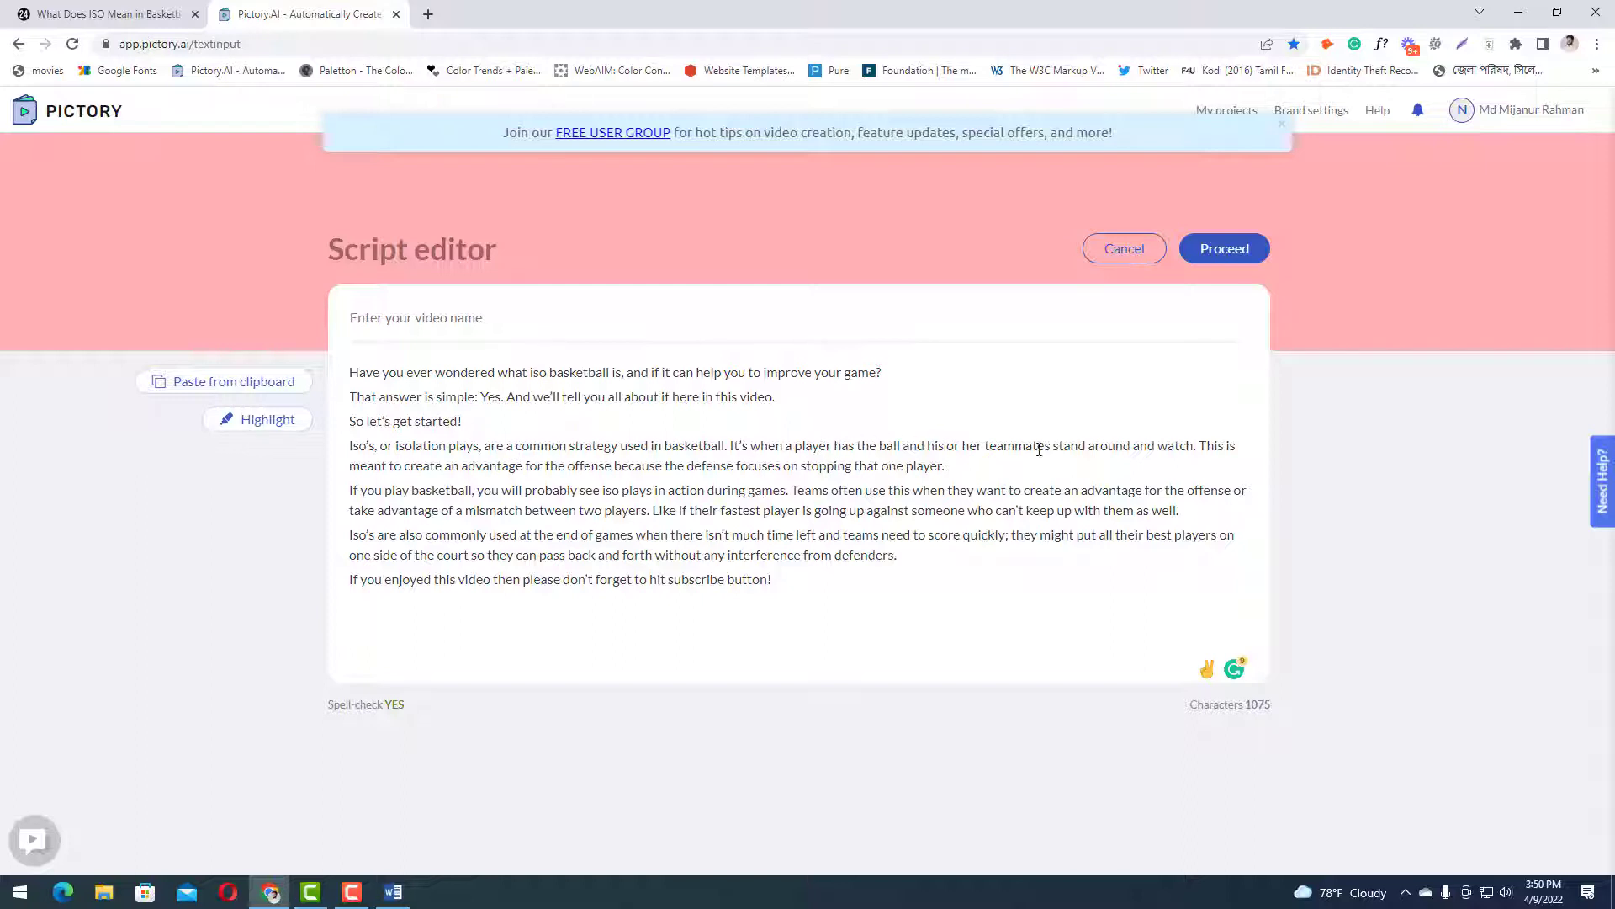
left_click(1199, 445)
key("Return")
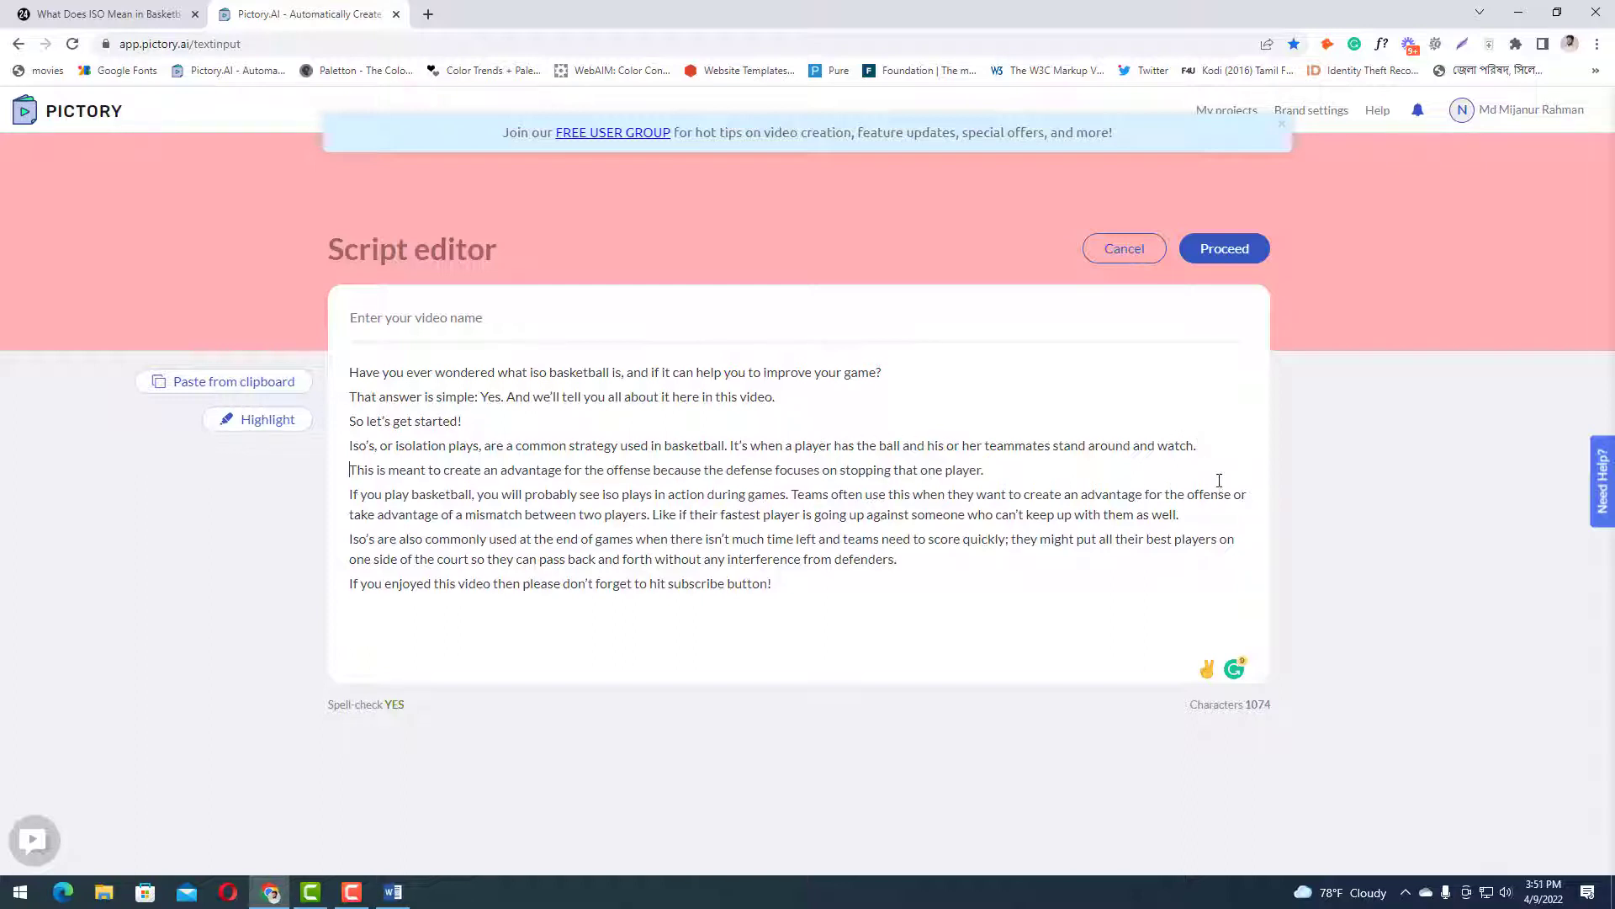
- Break the script so that "Teams often use this" and "Like if their fastest player" each start a new line
left_click(791, 494)
key("Return")
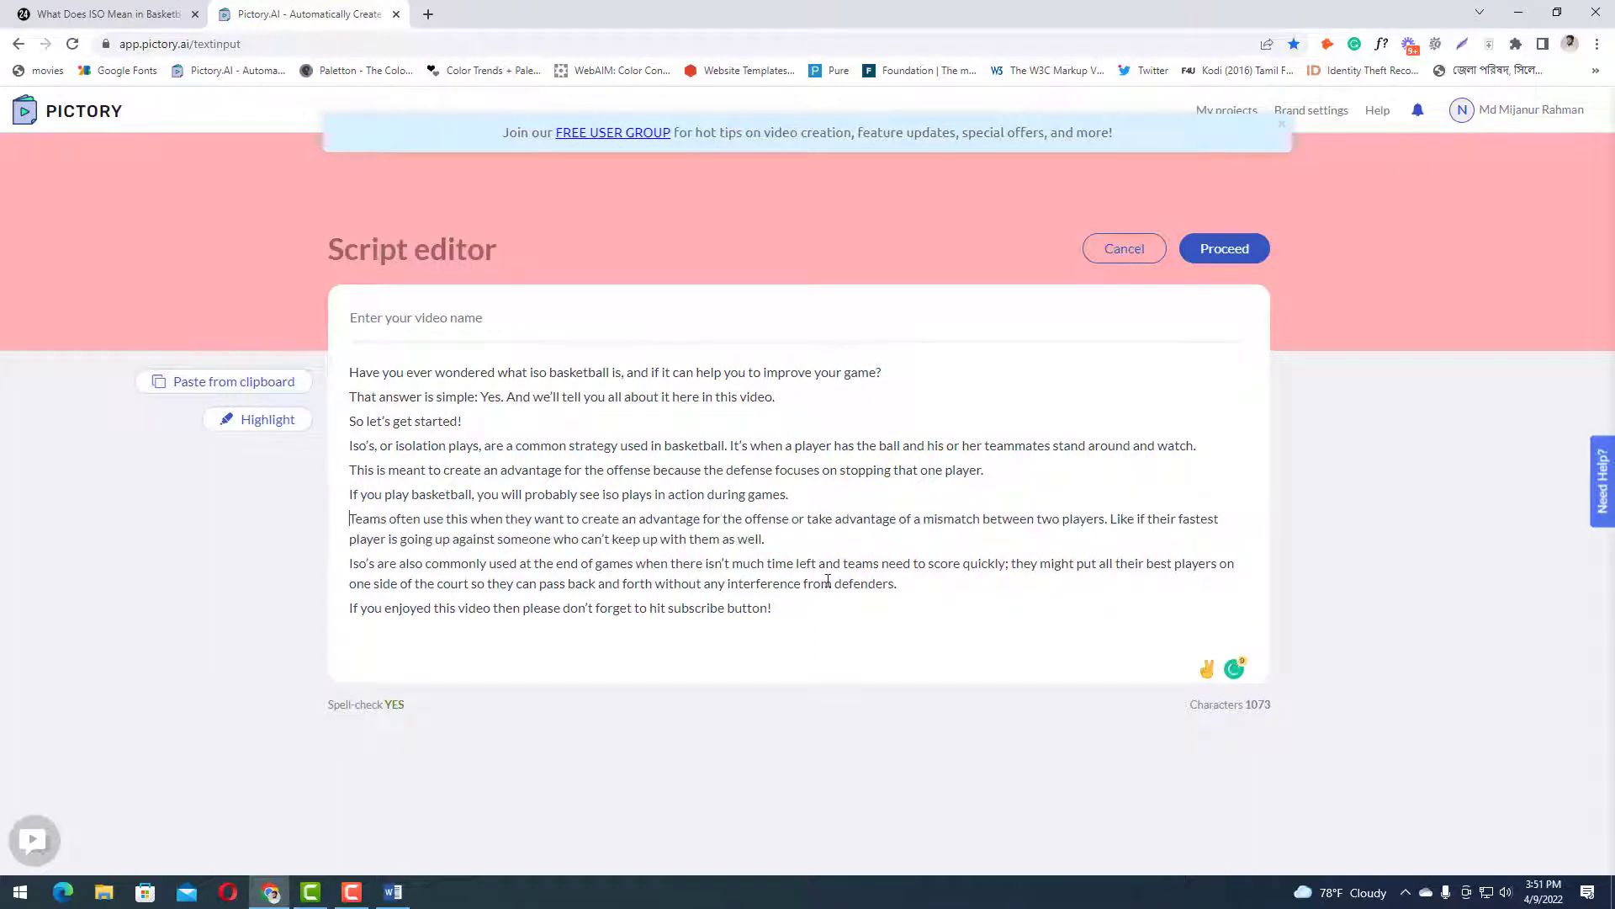
left_click(1111, 520)
key("Return")
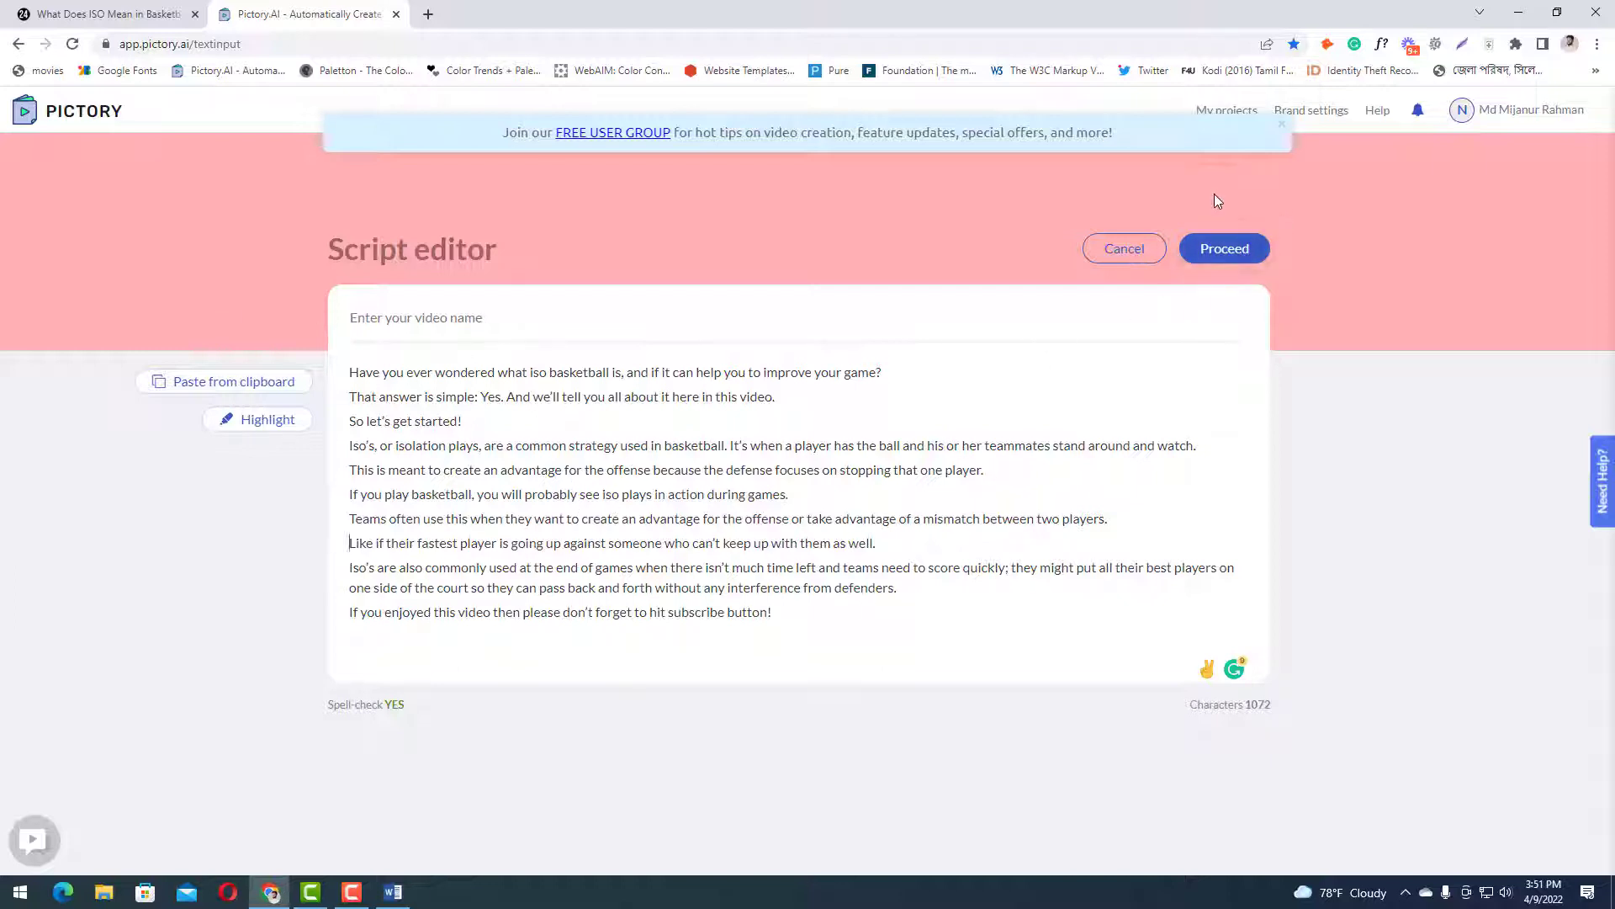
- Proceed with the edited script, compare the portrait and square formats, and choose the 16:9 Landscape aspect ratio
key("F9")
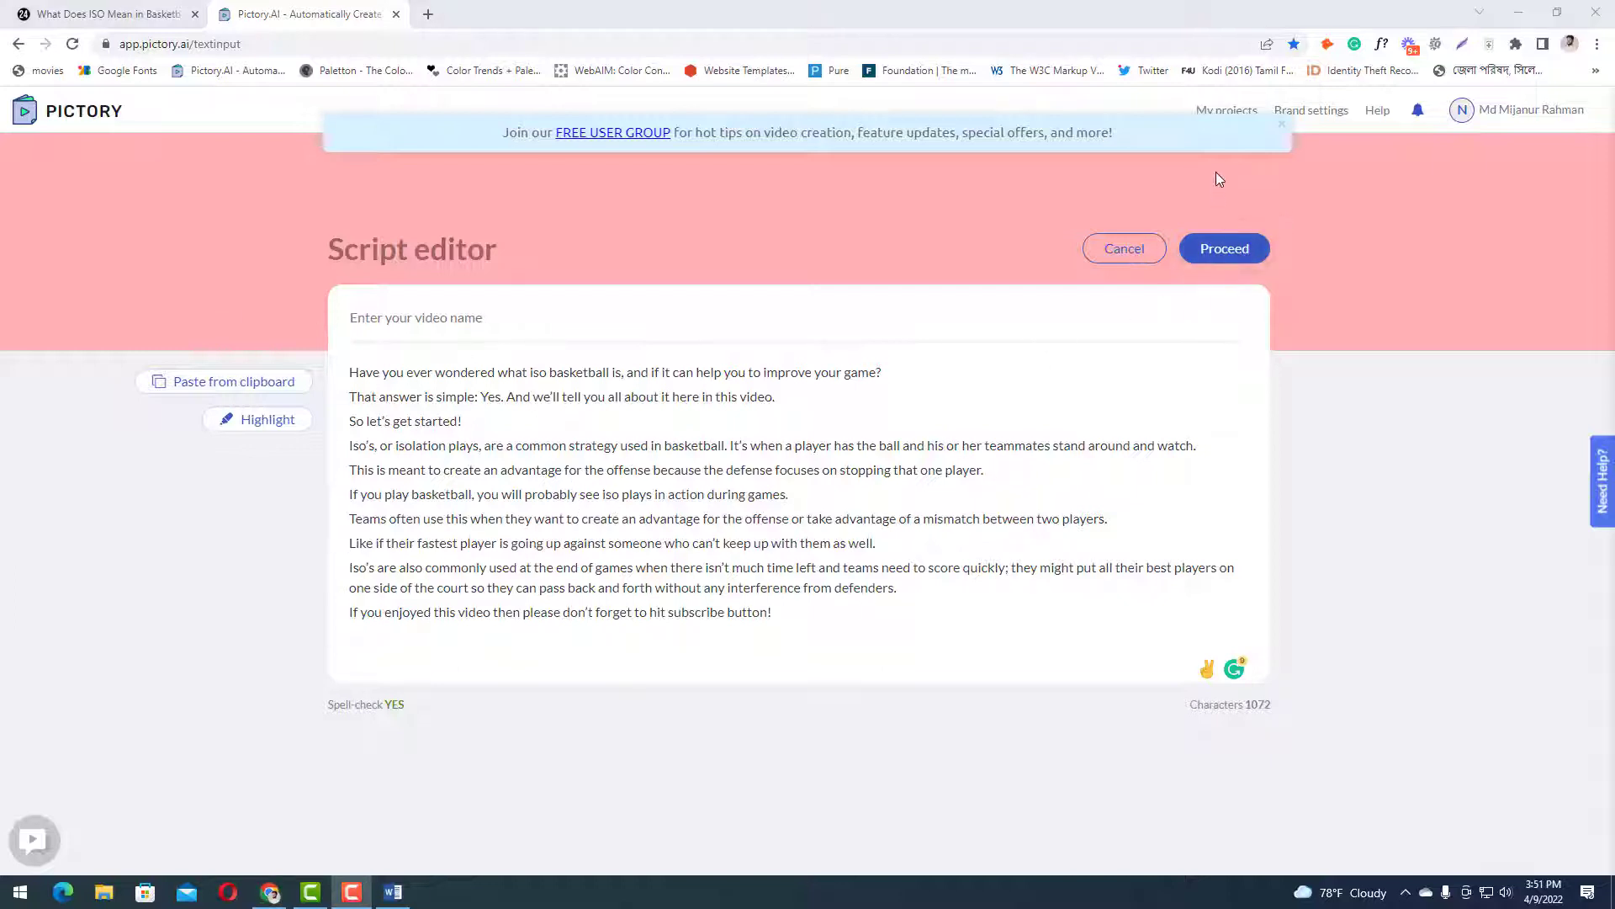
left_click(1240, 251)
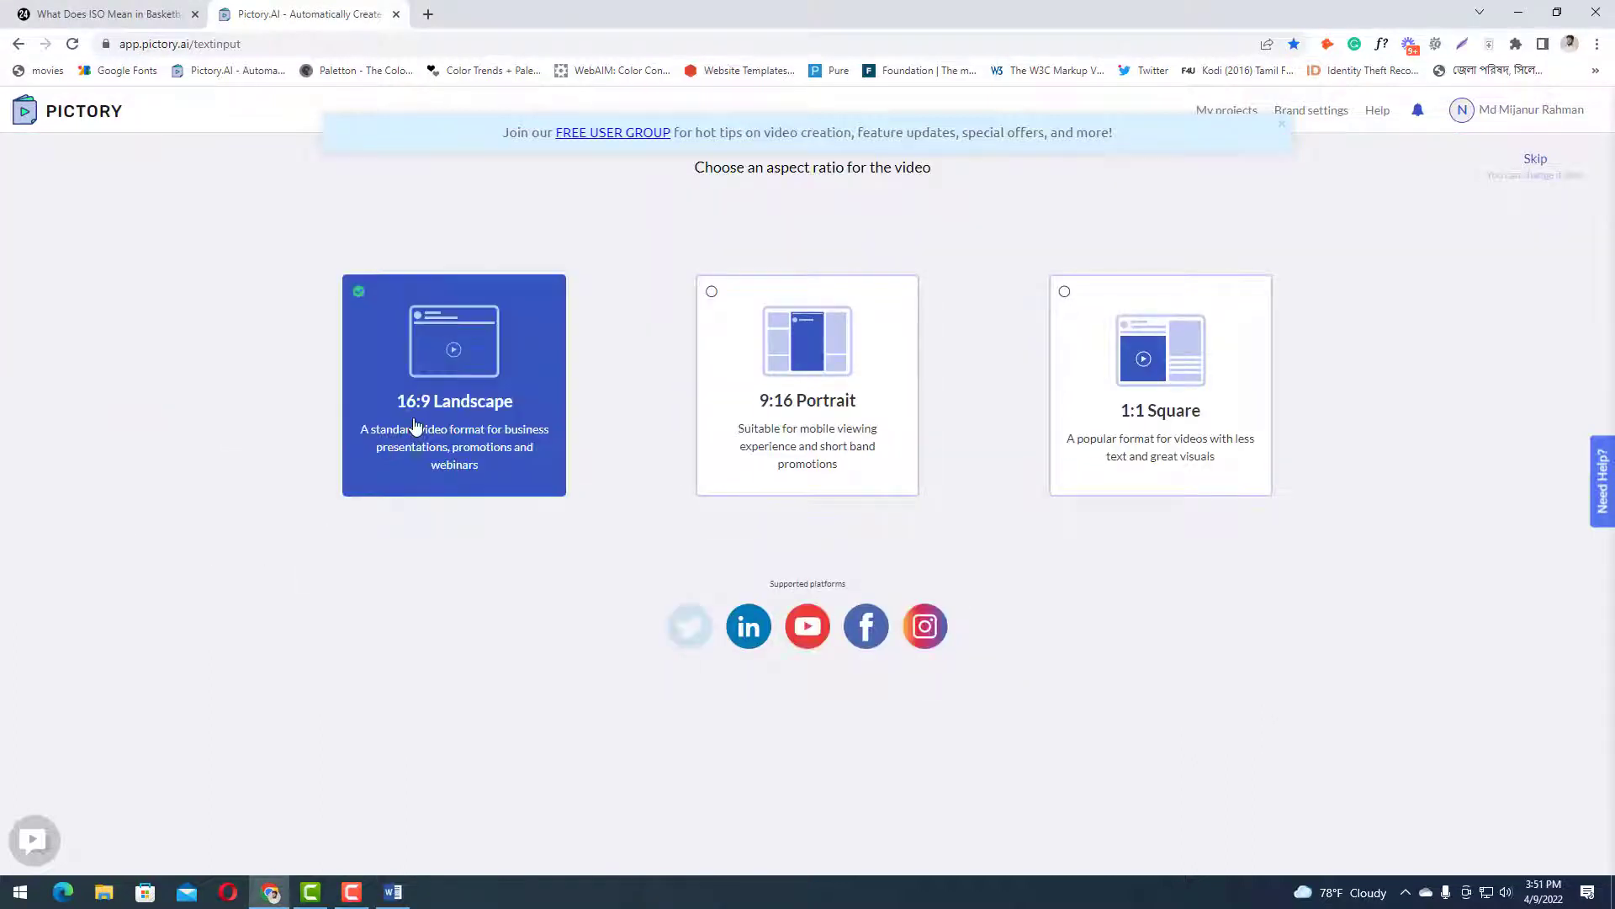
left_click(815, 482)
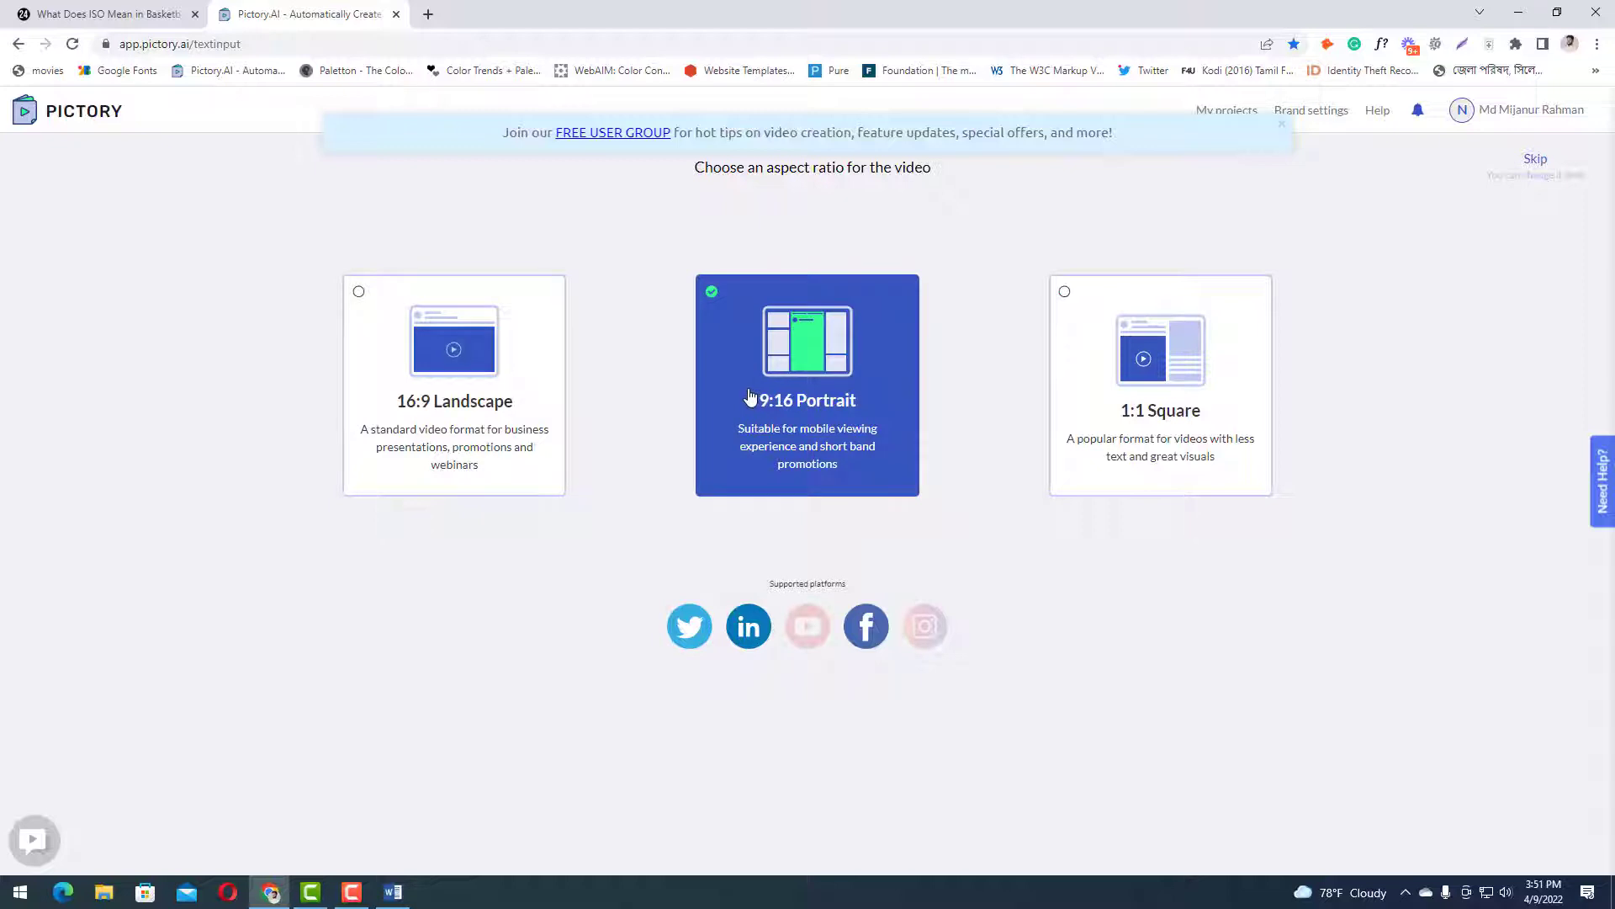
left_click(1141, 409)
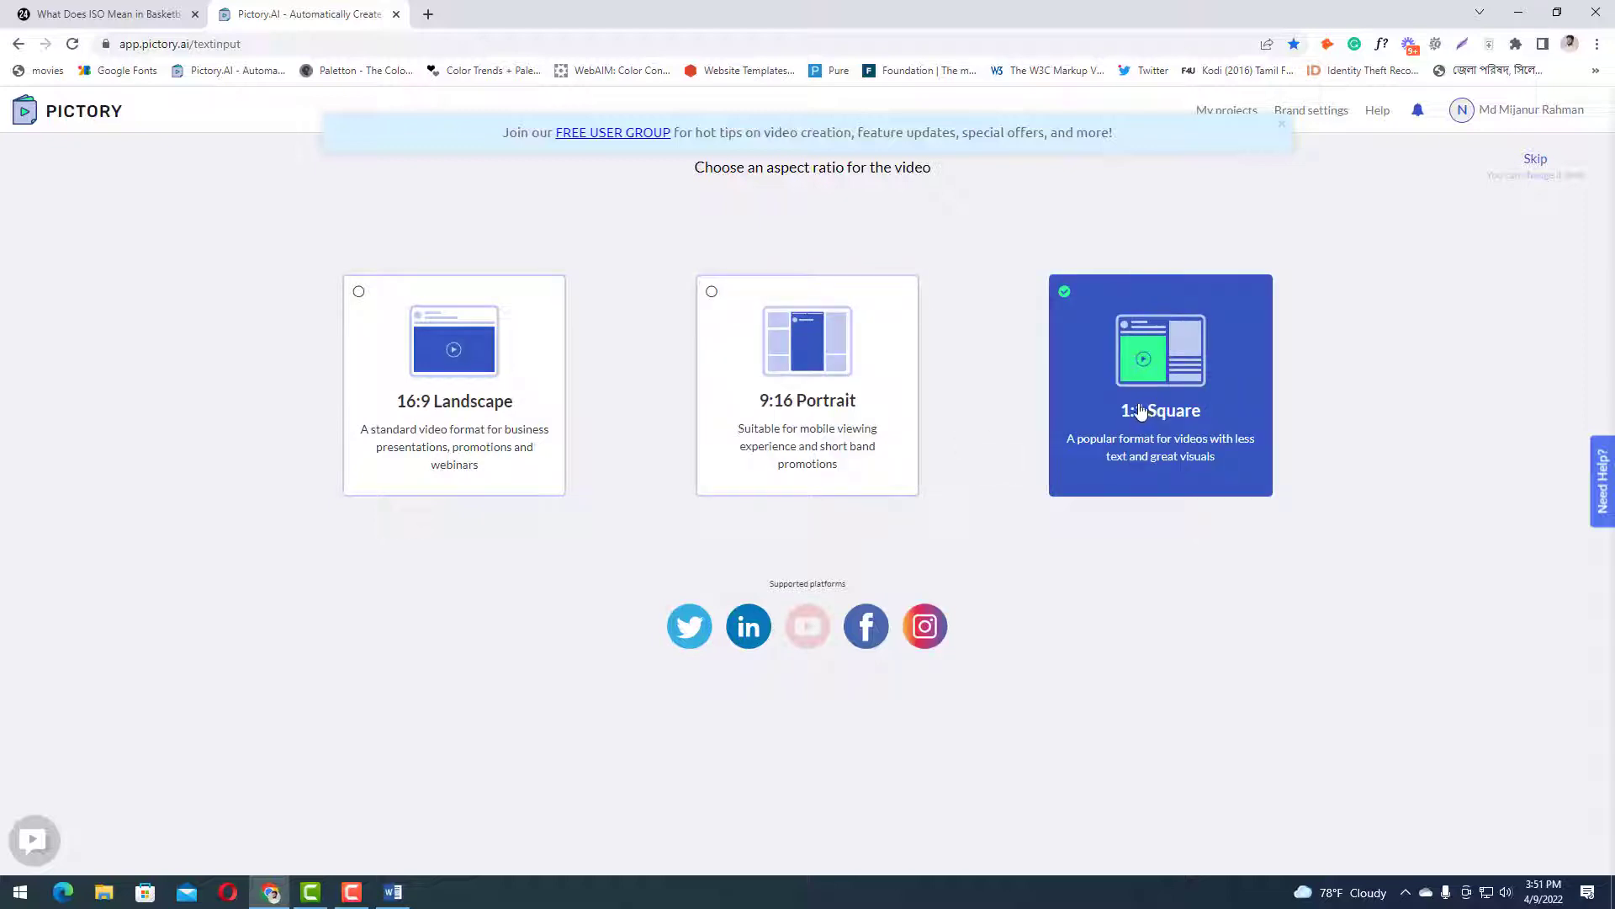
left_click(434, 423)
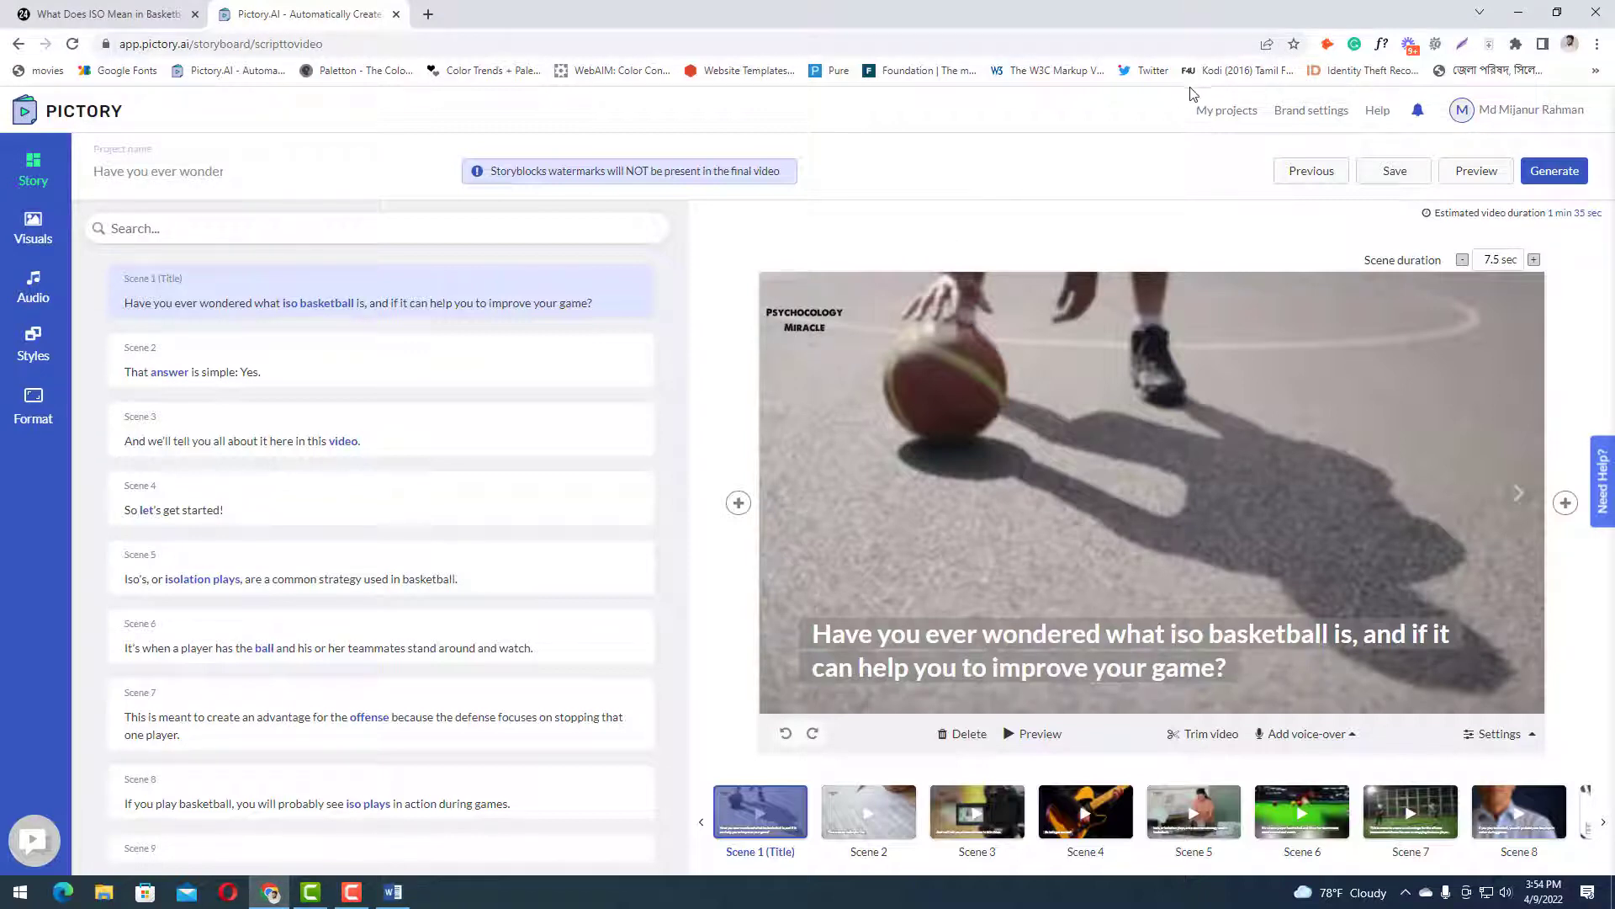
- Open the brand settings, examine the options for showing the logo on the title and scenes, and return to the project storyboard
left_click(1293, 112)
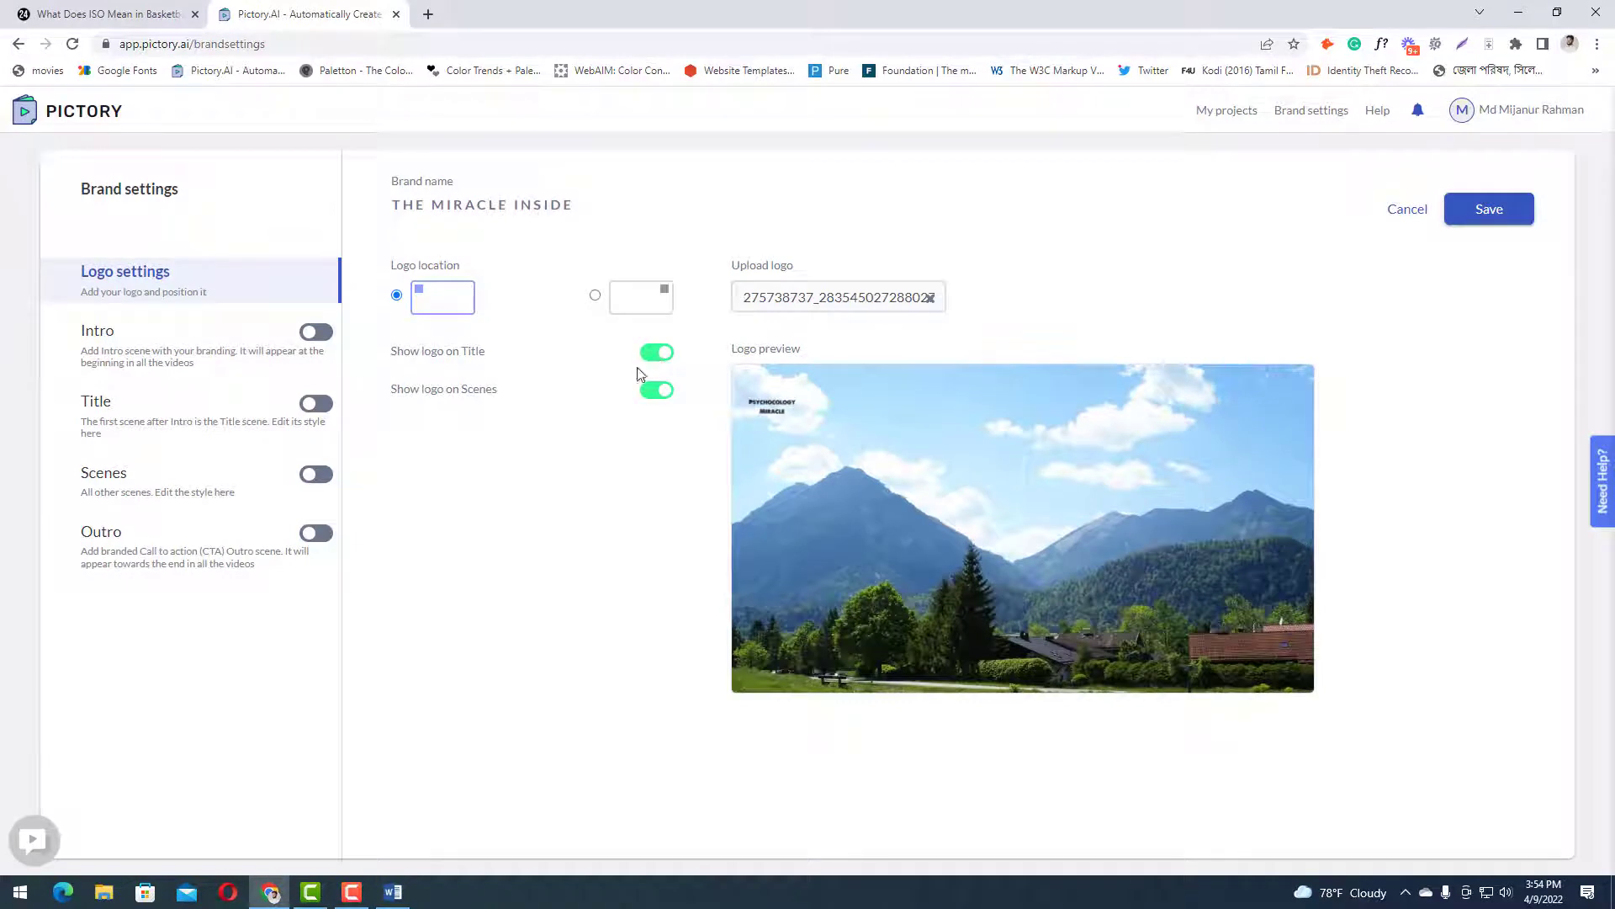
left_click(650, 358)
left_click(655, 392)
left_click(1241, 112)
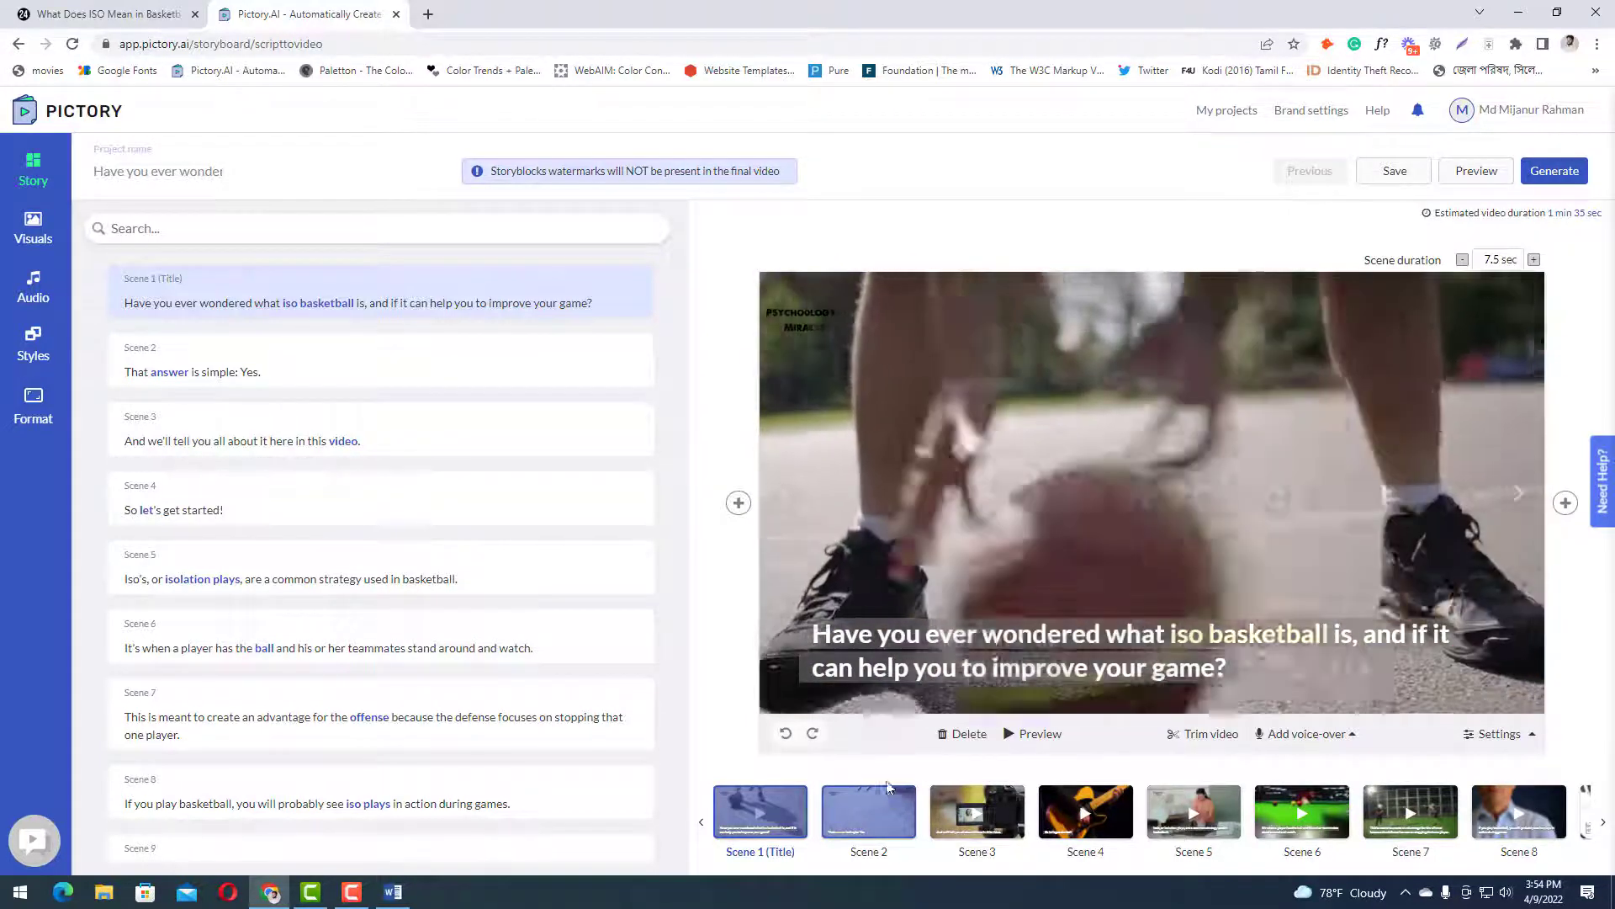
- Browse the US and UK English voice-over tracks and apply the US English voice "Matthew, male" to the video
left_click(32, 299)
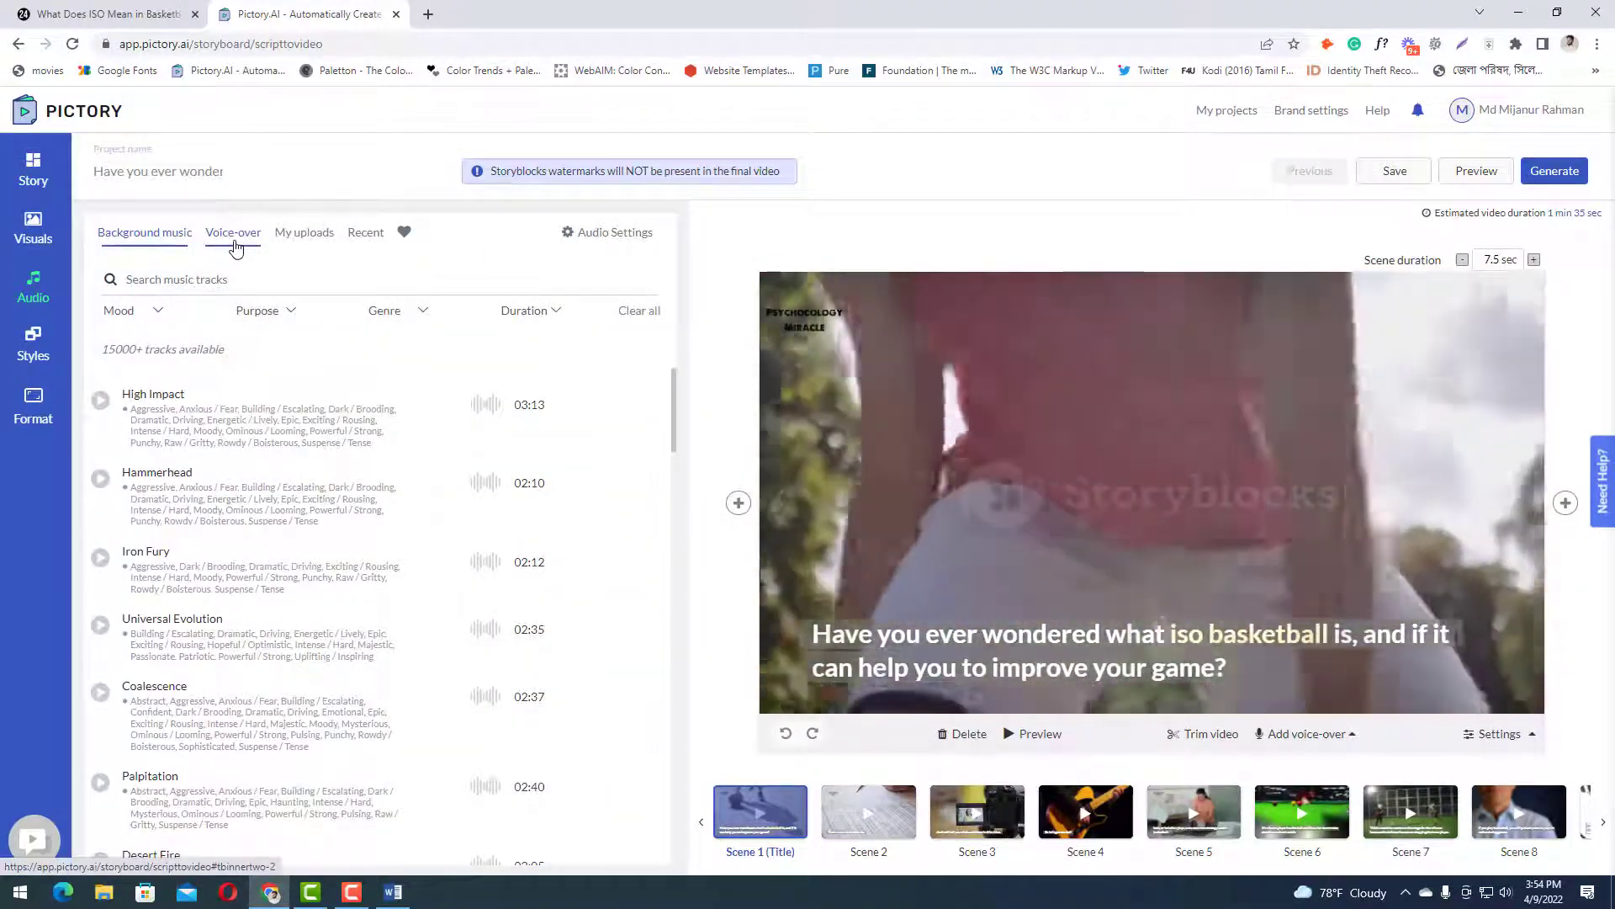
left_click(235, 245)
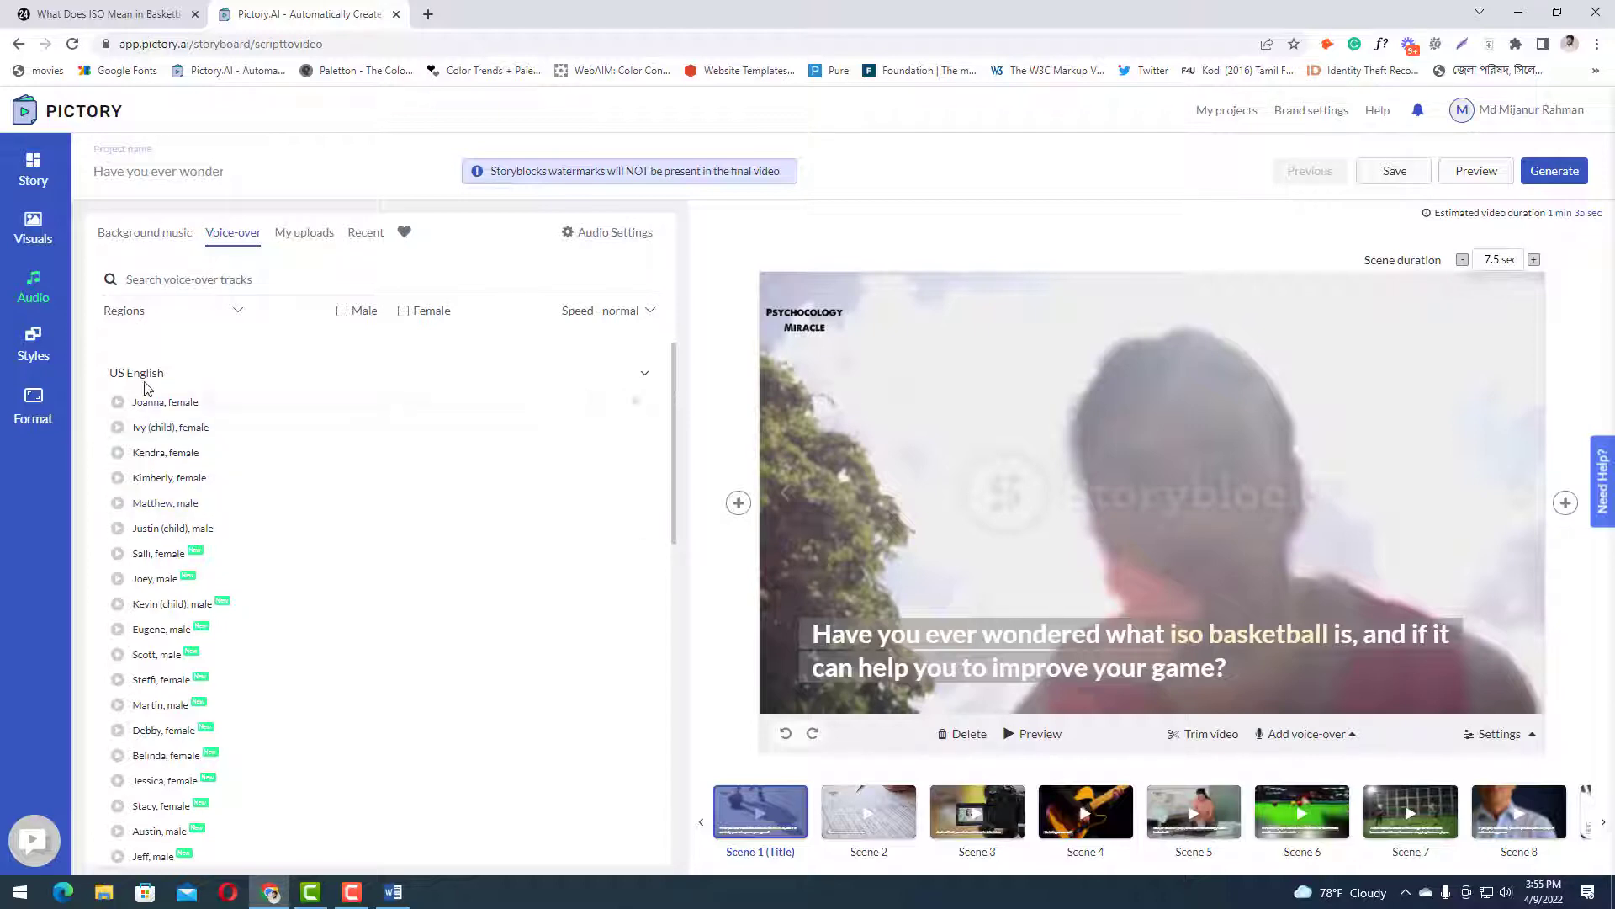
scroll(156, 739, "down", 2)
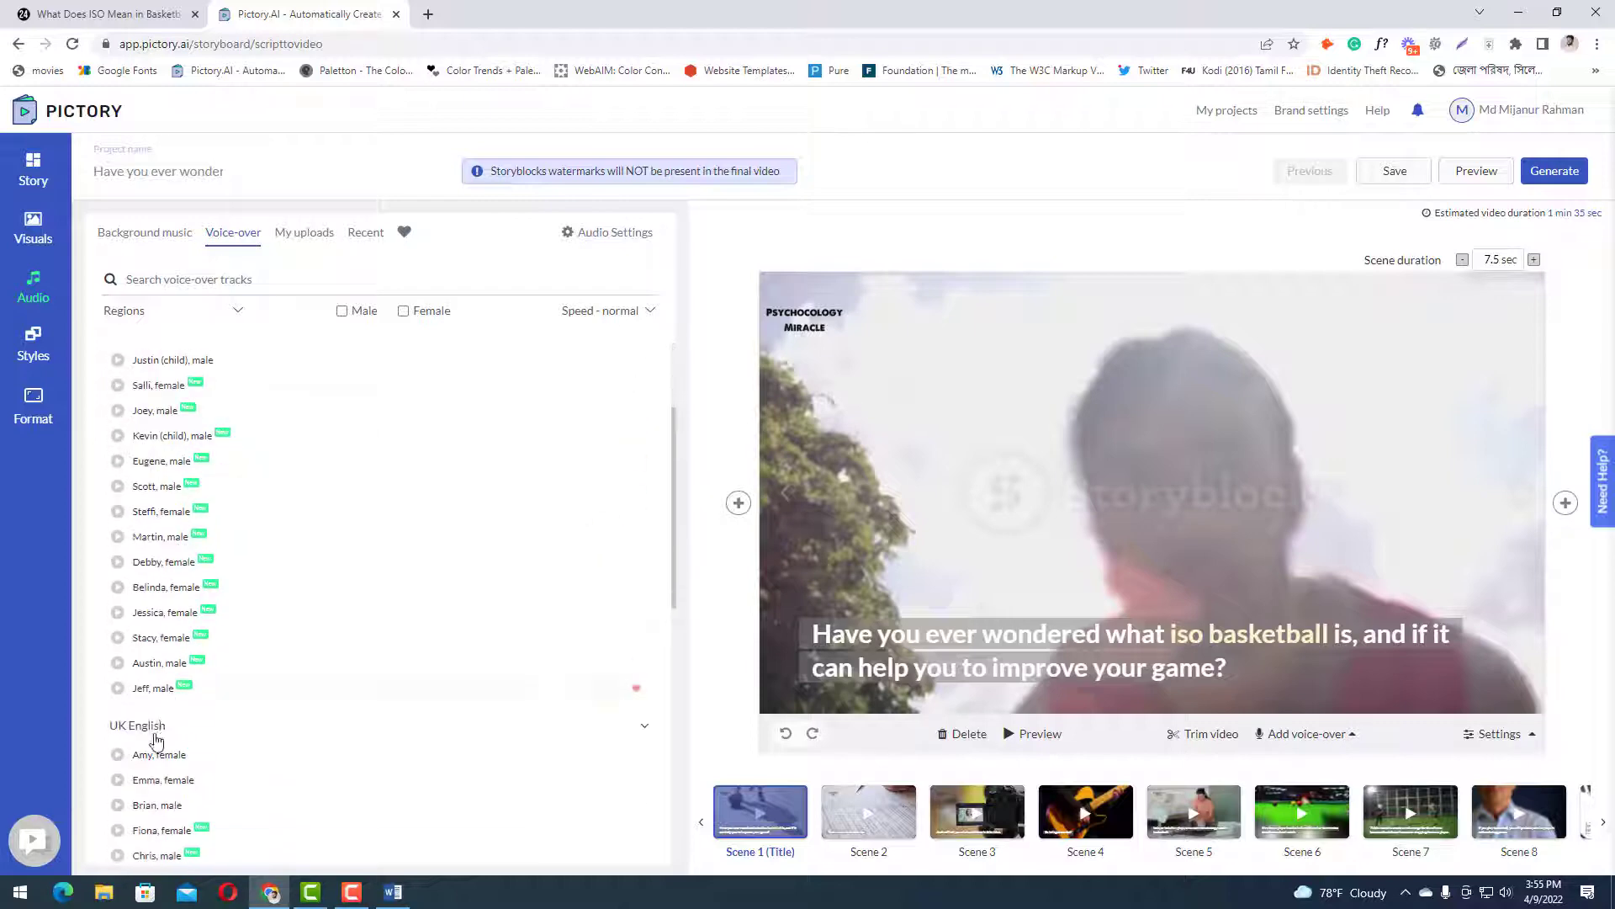
scroll(141, 701, "down", 1)
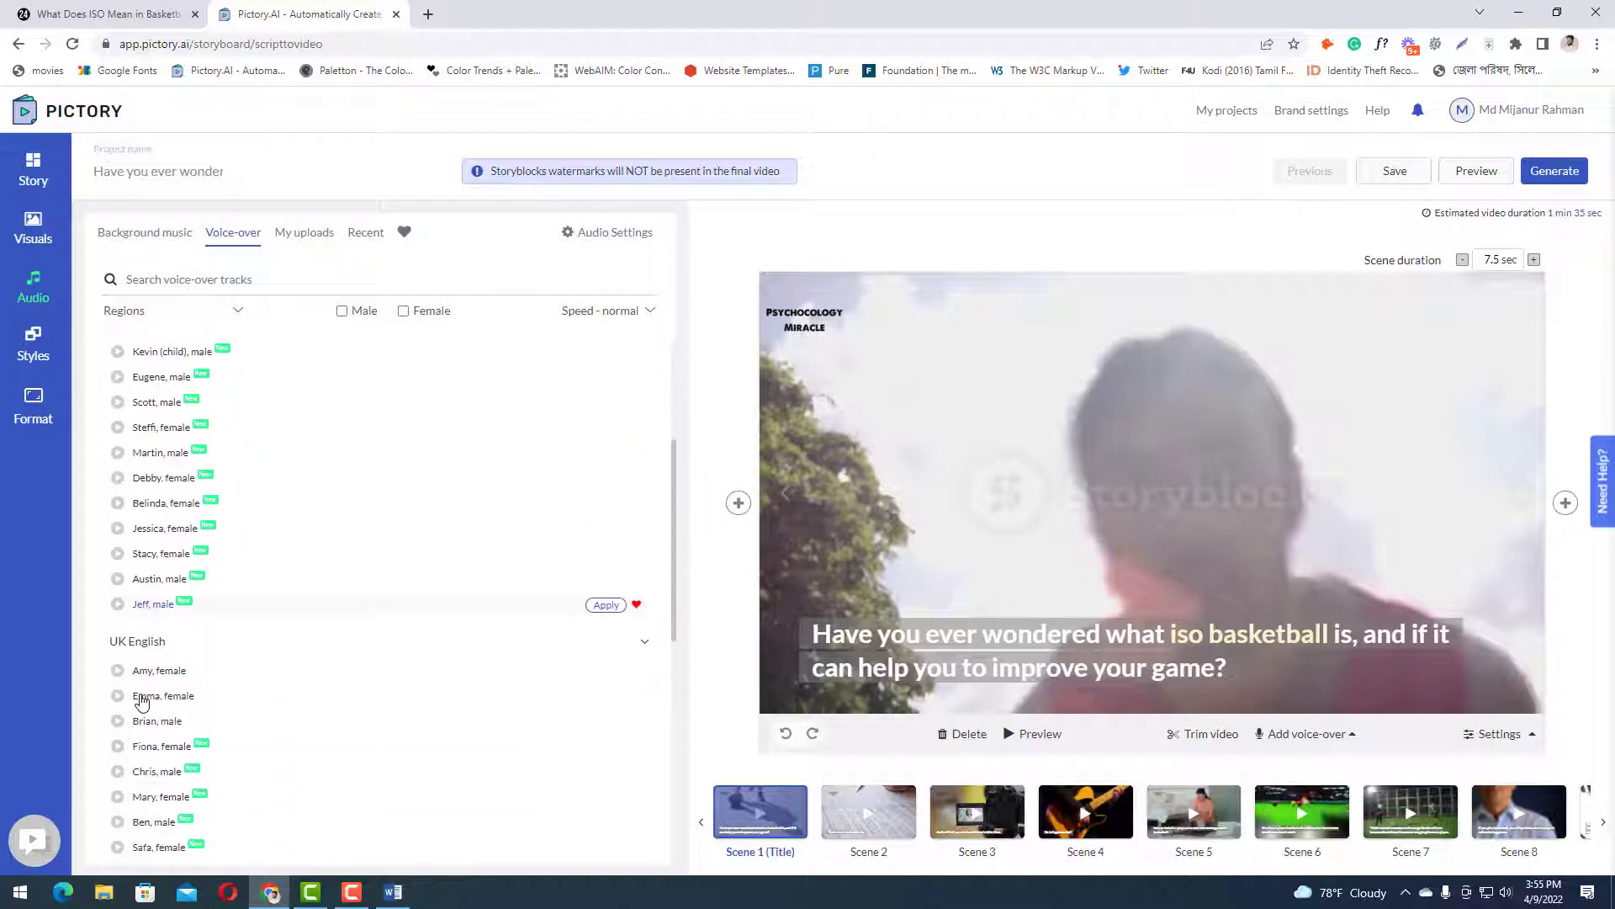
scroll(152, 790, "up", 3)
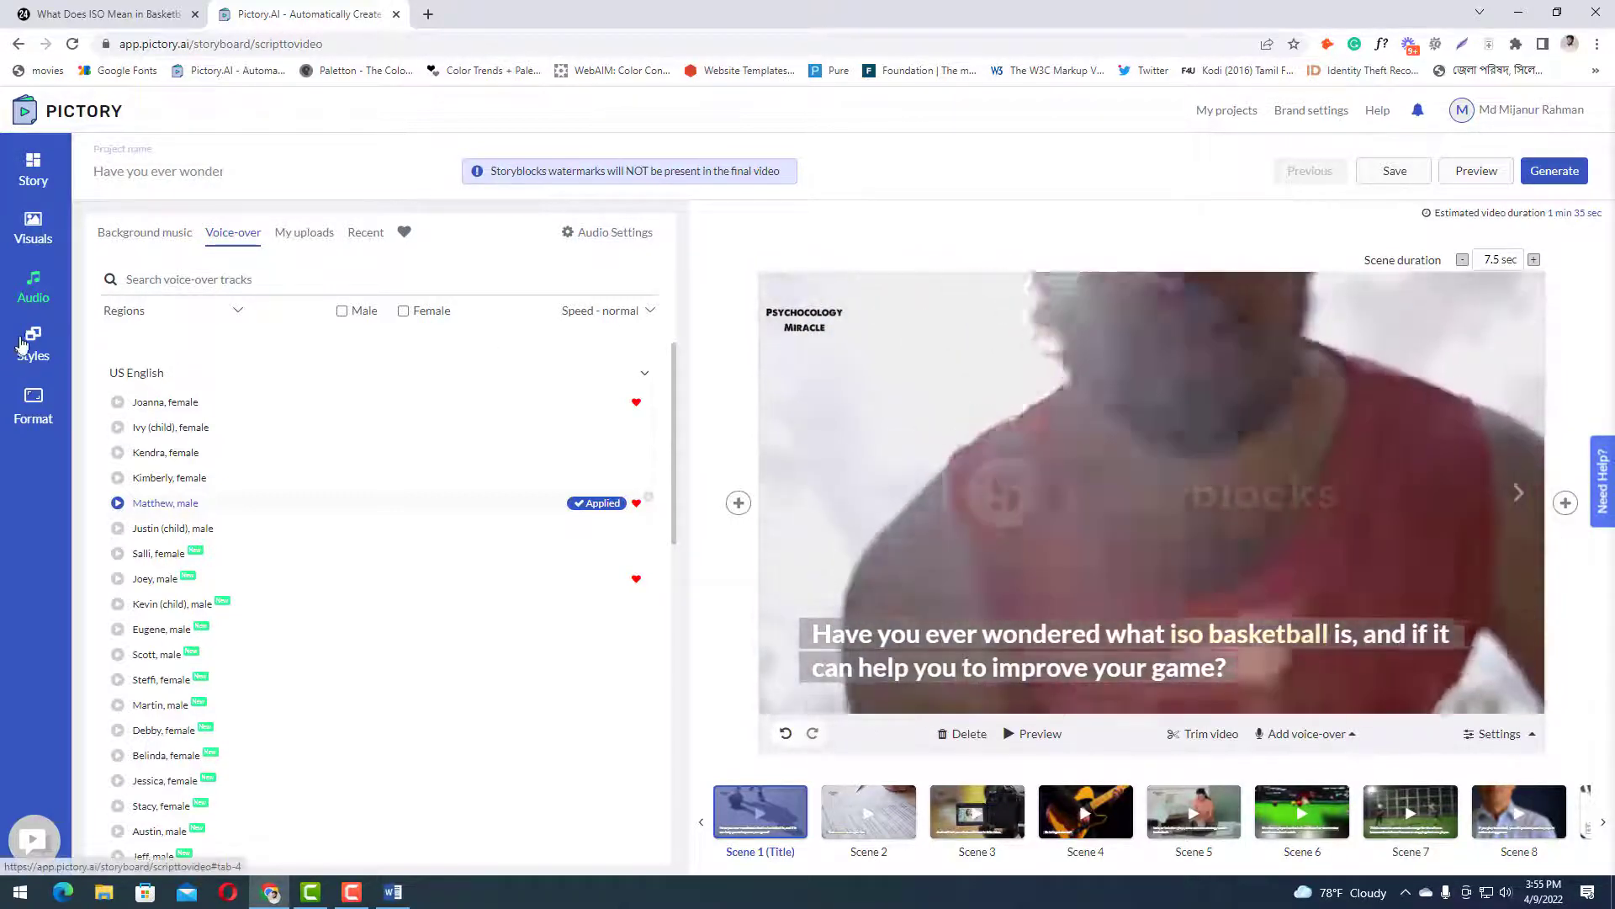
- Search the visuals library for "basketball" and apply the clip of the crowded arena to Scene 1
left_click(32, 232)
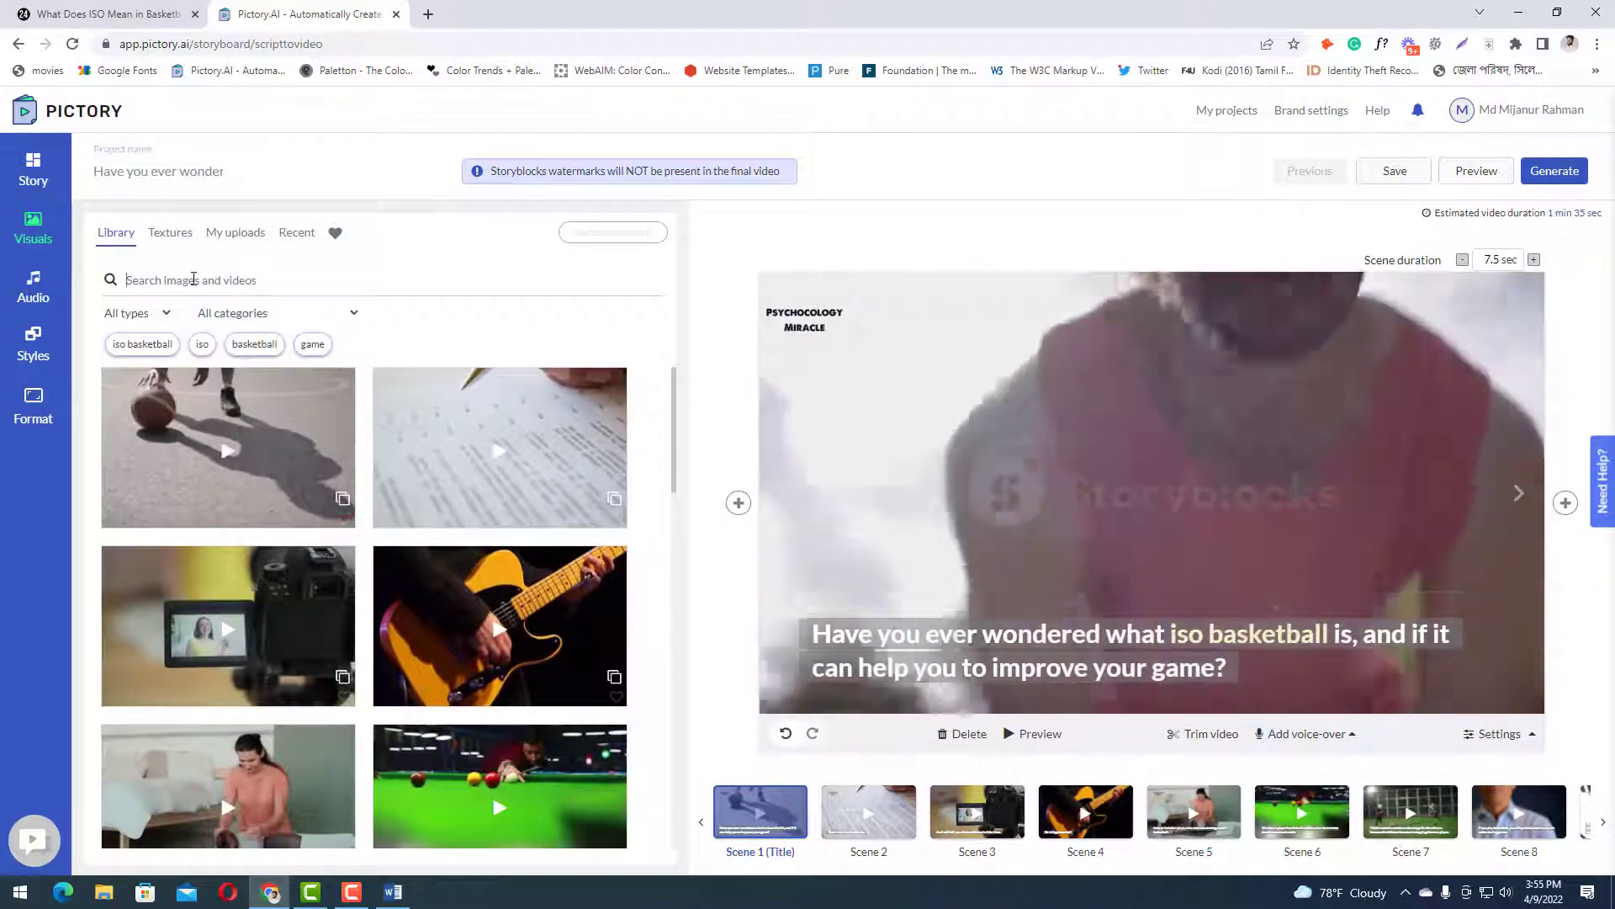
scroll(340, 494, "down", 5)
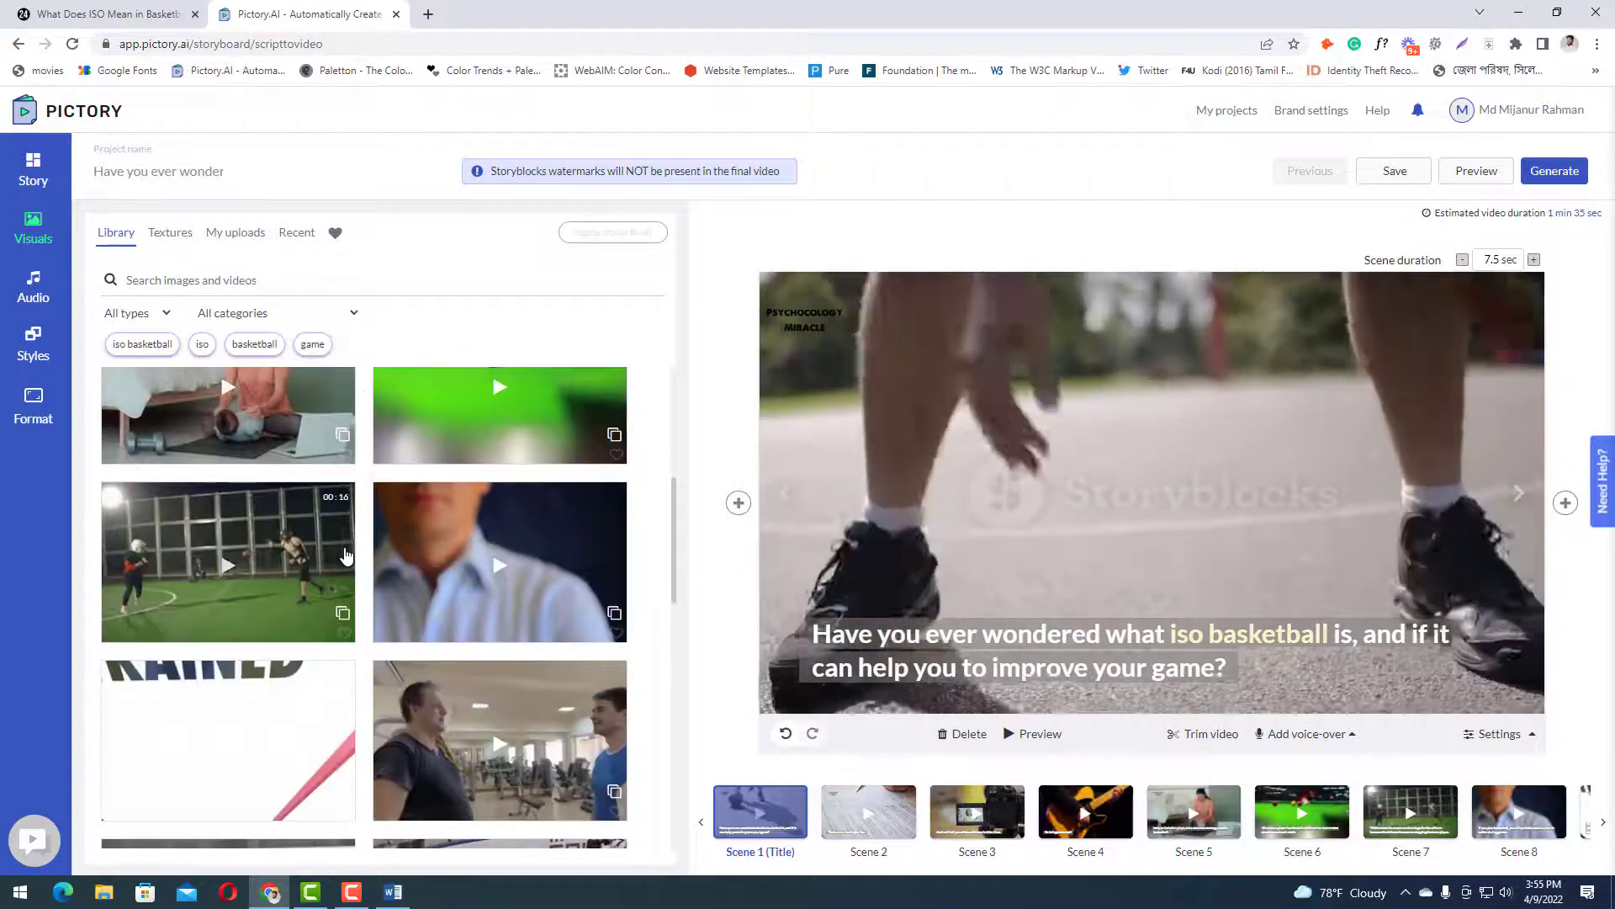
left_click(284, 268)
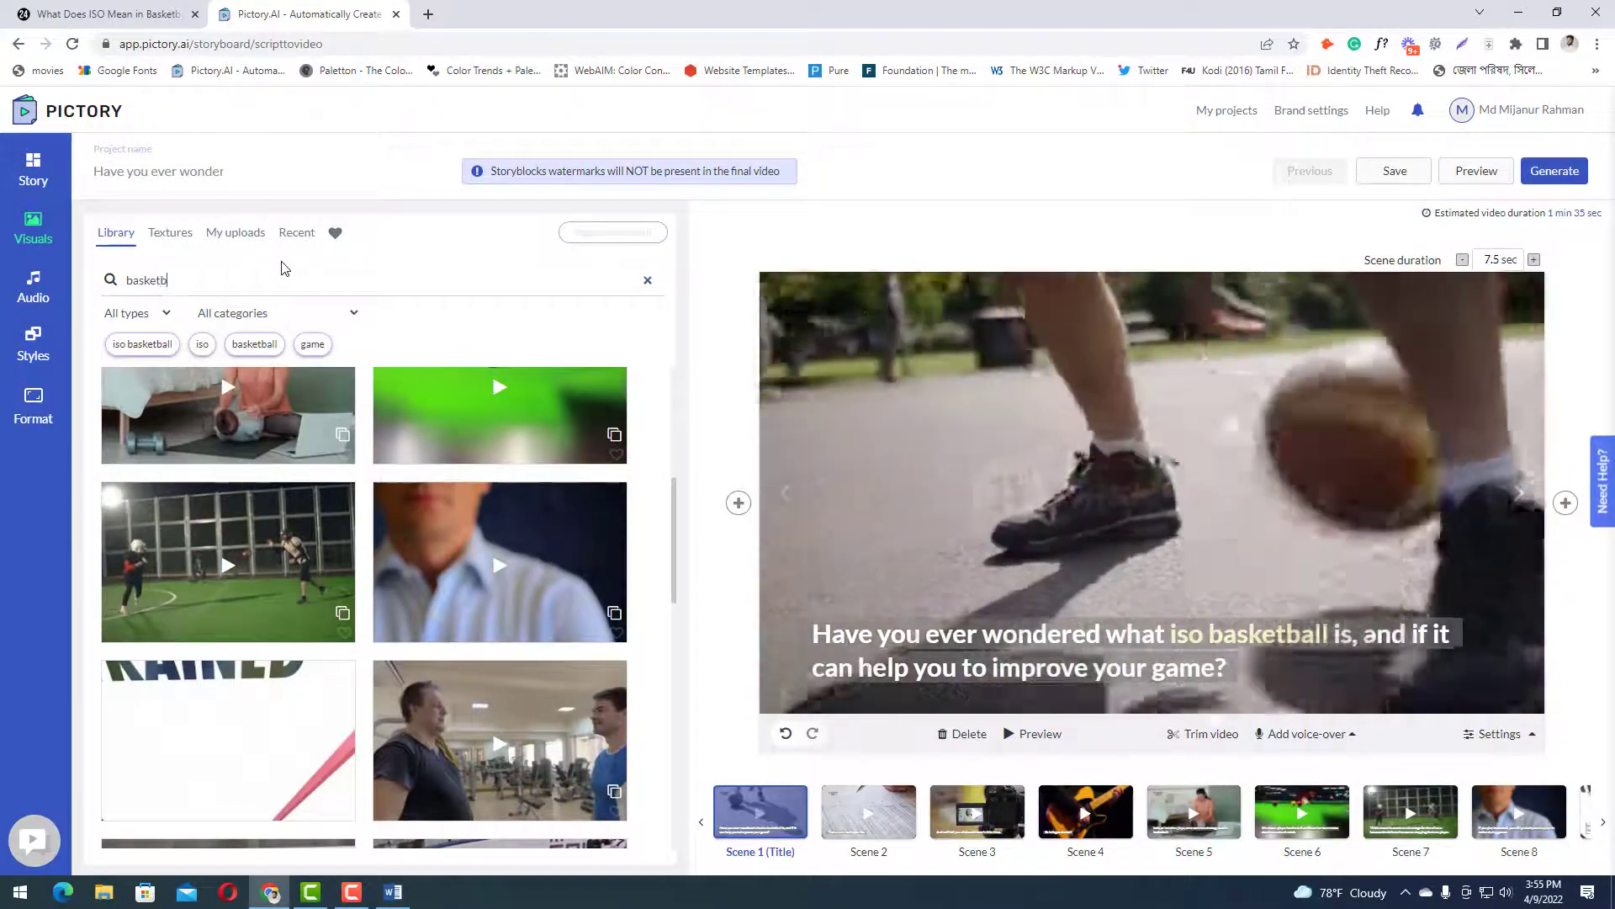
type("basketball")
key("Return")
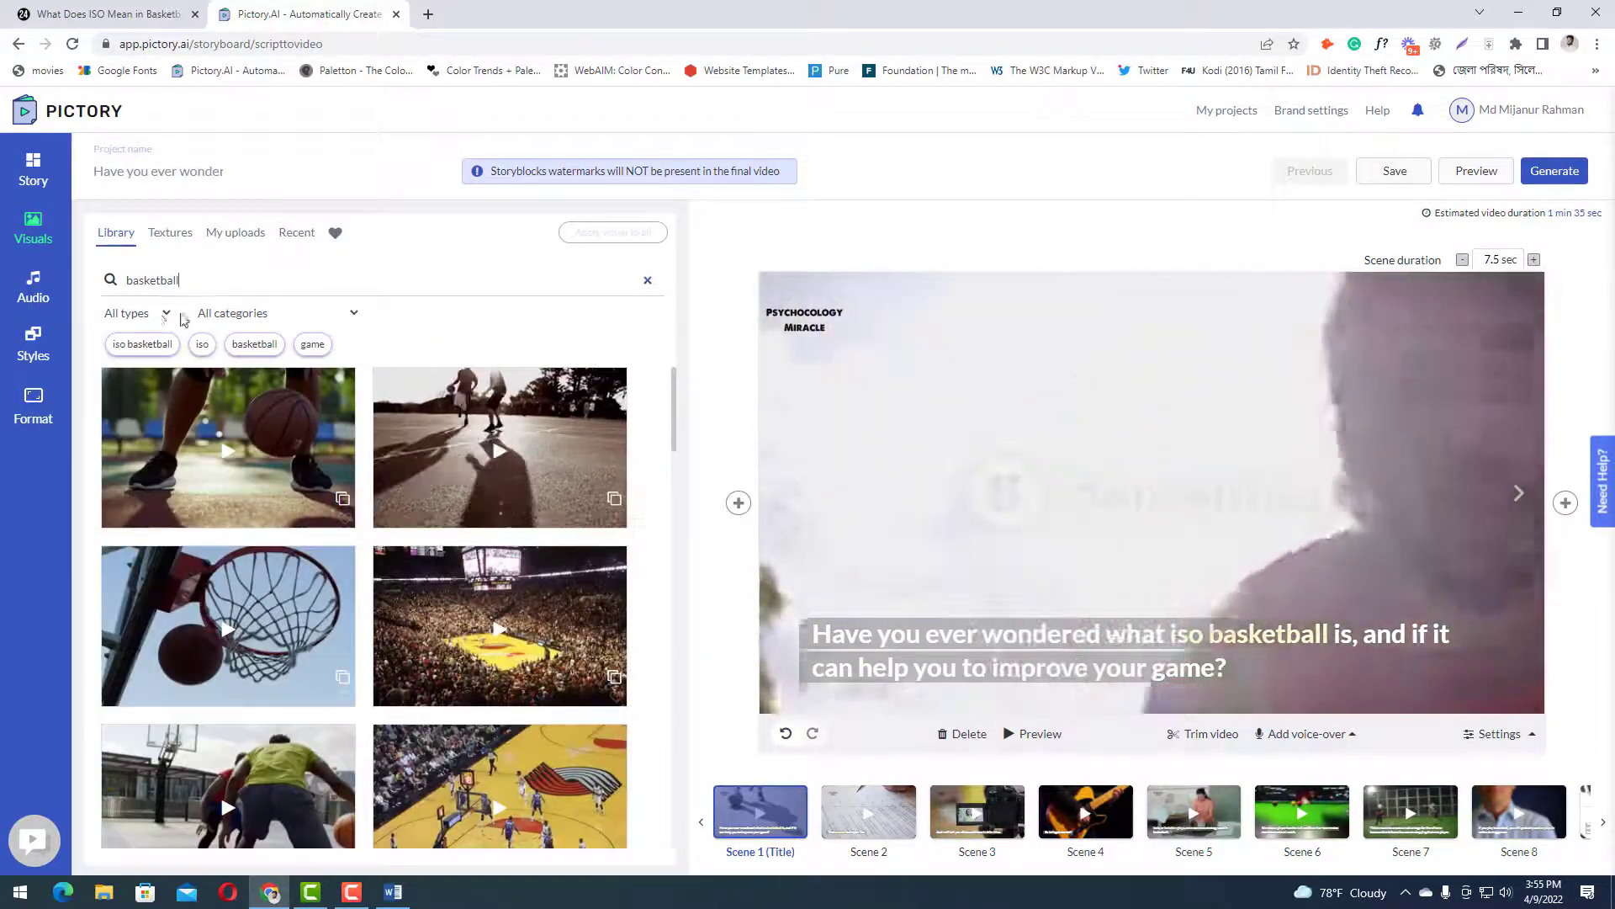
left_click(160, 314)
left_click(161, 317)
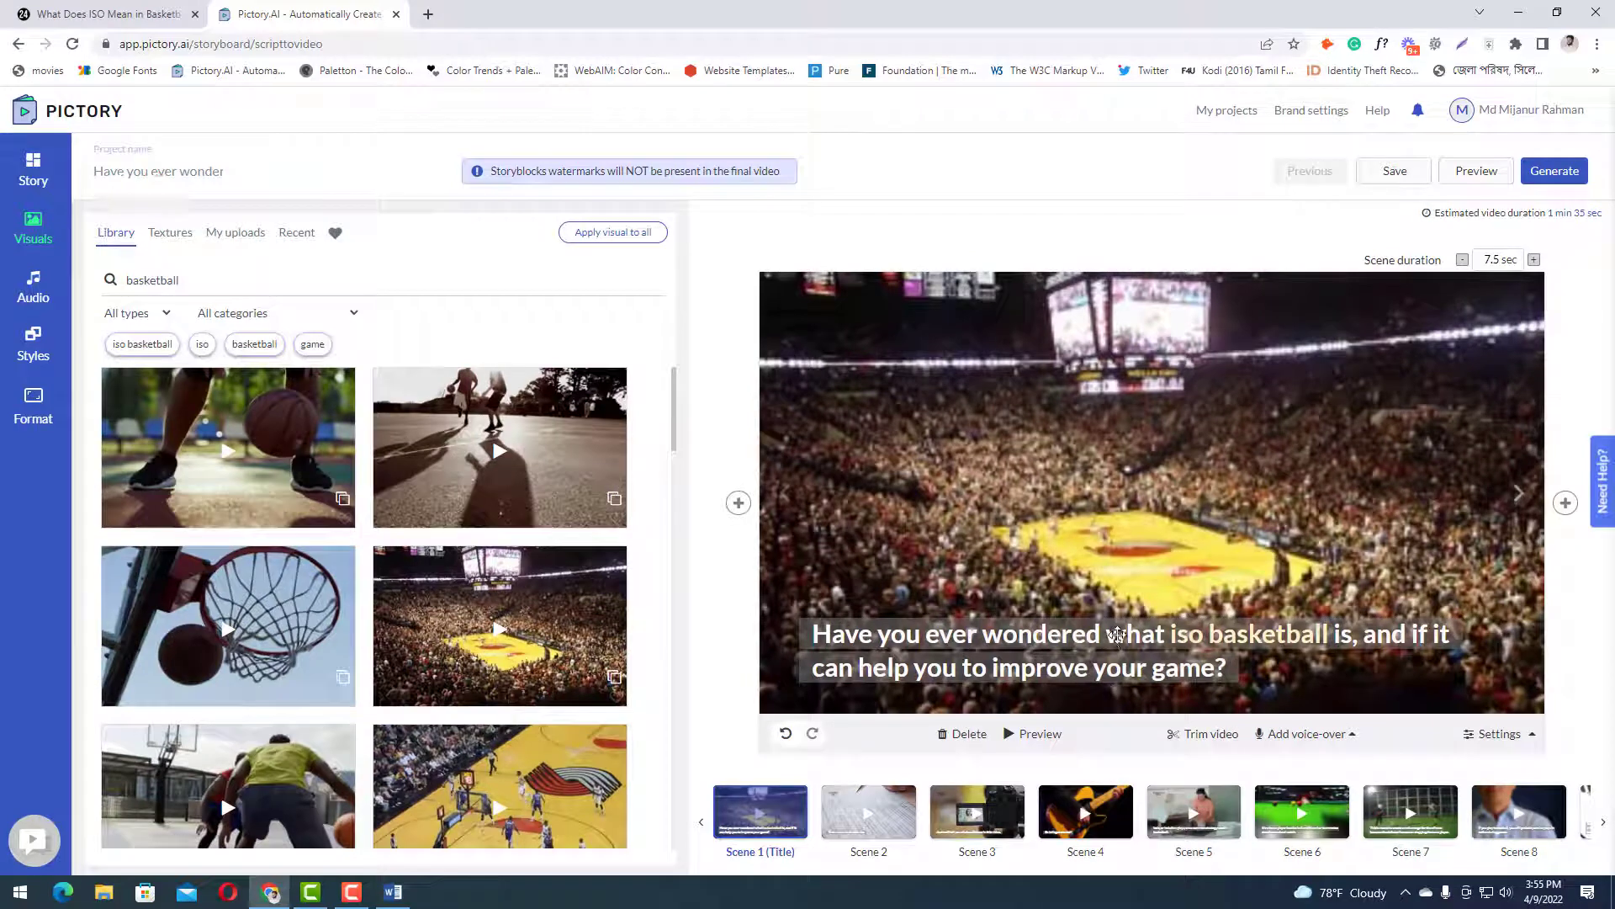
- Set Scene 2's visual to the yellow-court game clip and Scene 3's to the clip of a player beneath a hoop against clouds
left_click(867, 812)
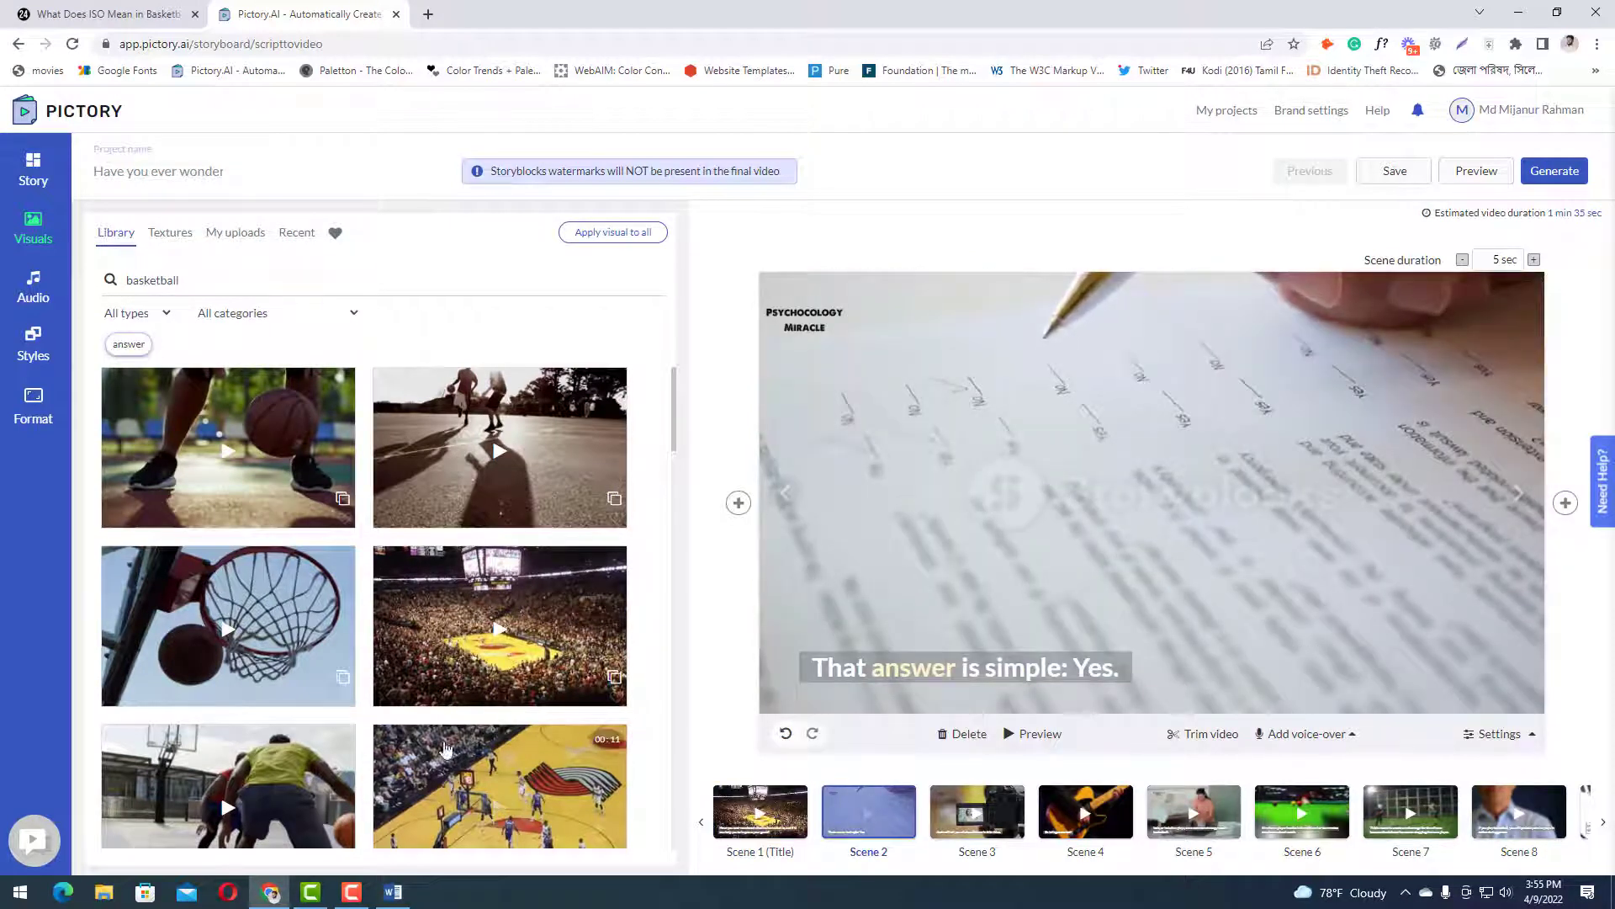
left_click(489, 775)
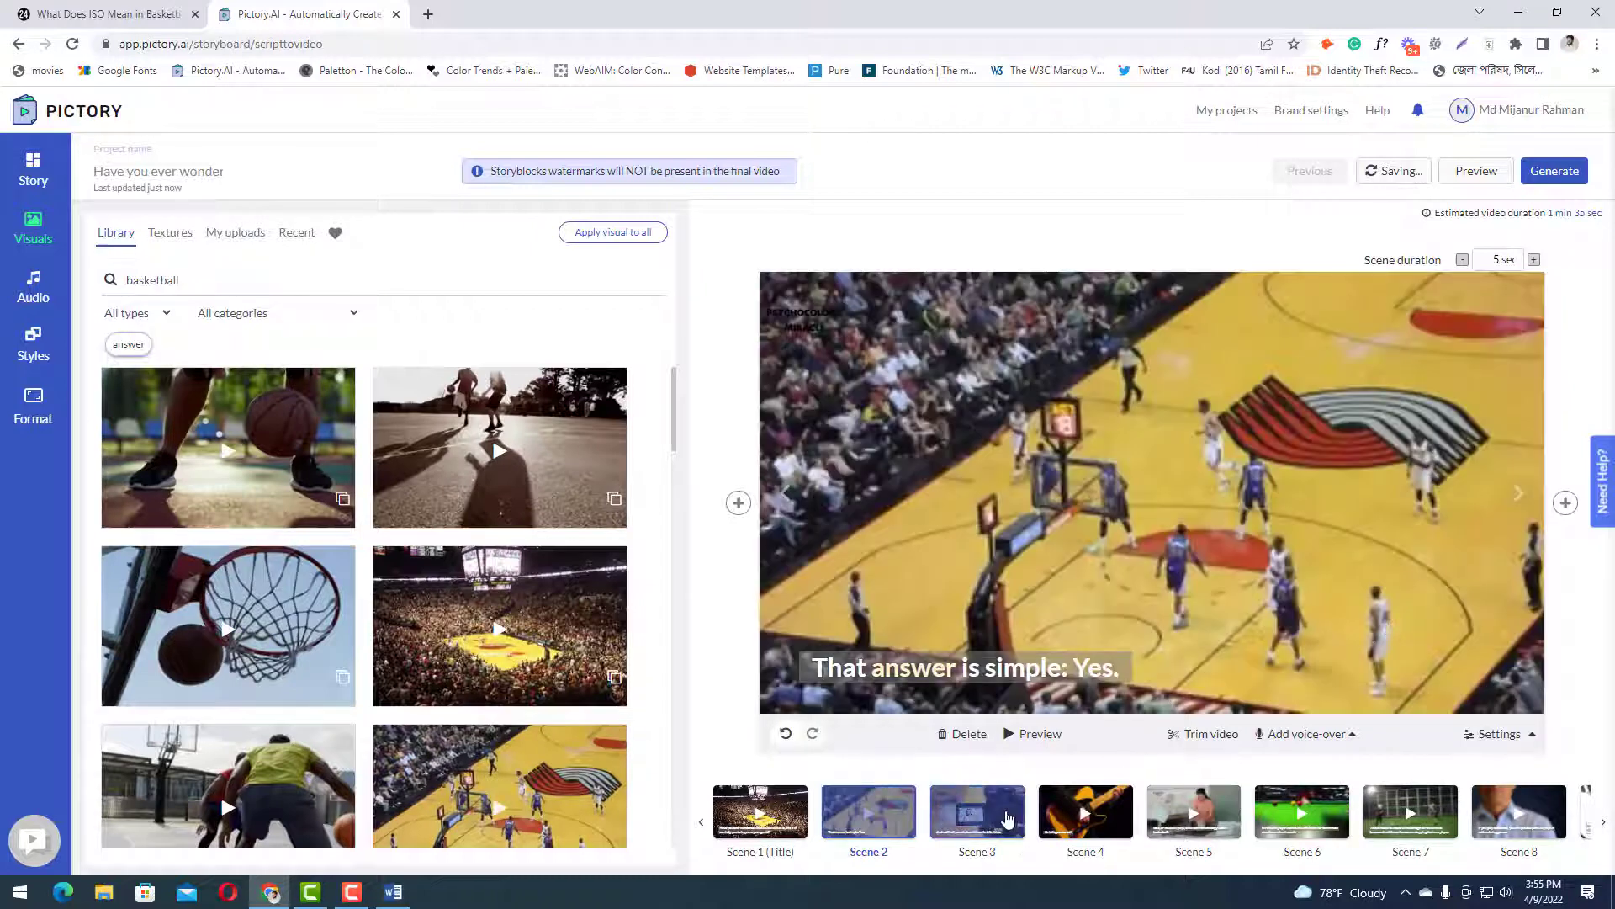
left_click(994, 806)
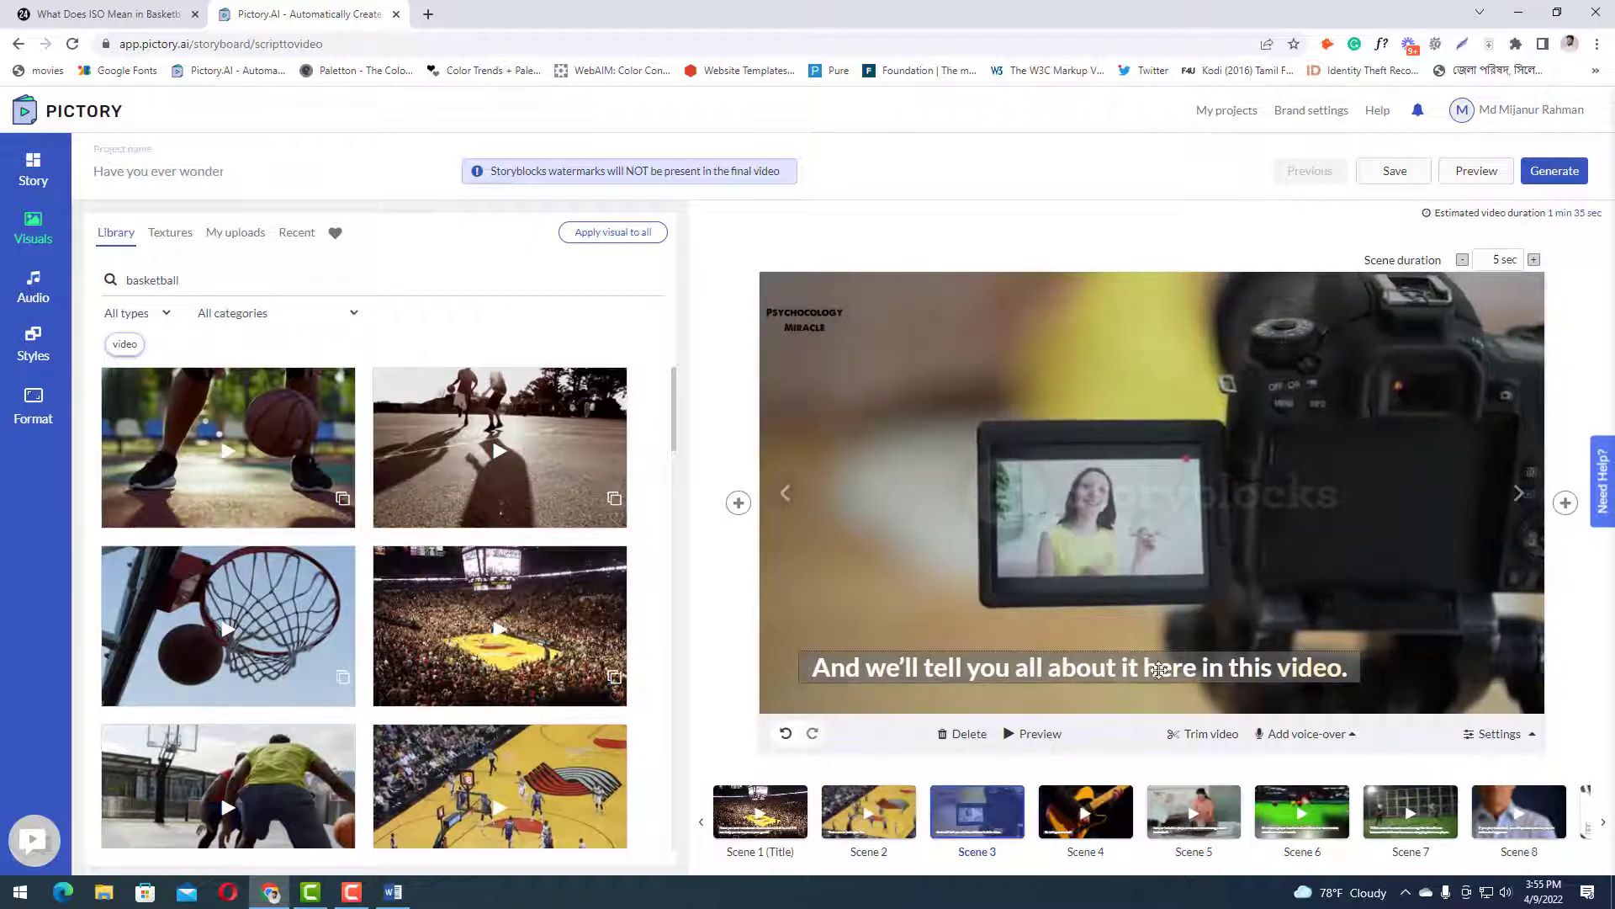
scroll(301, 611, "down", 5)
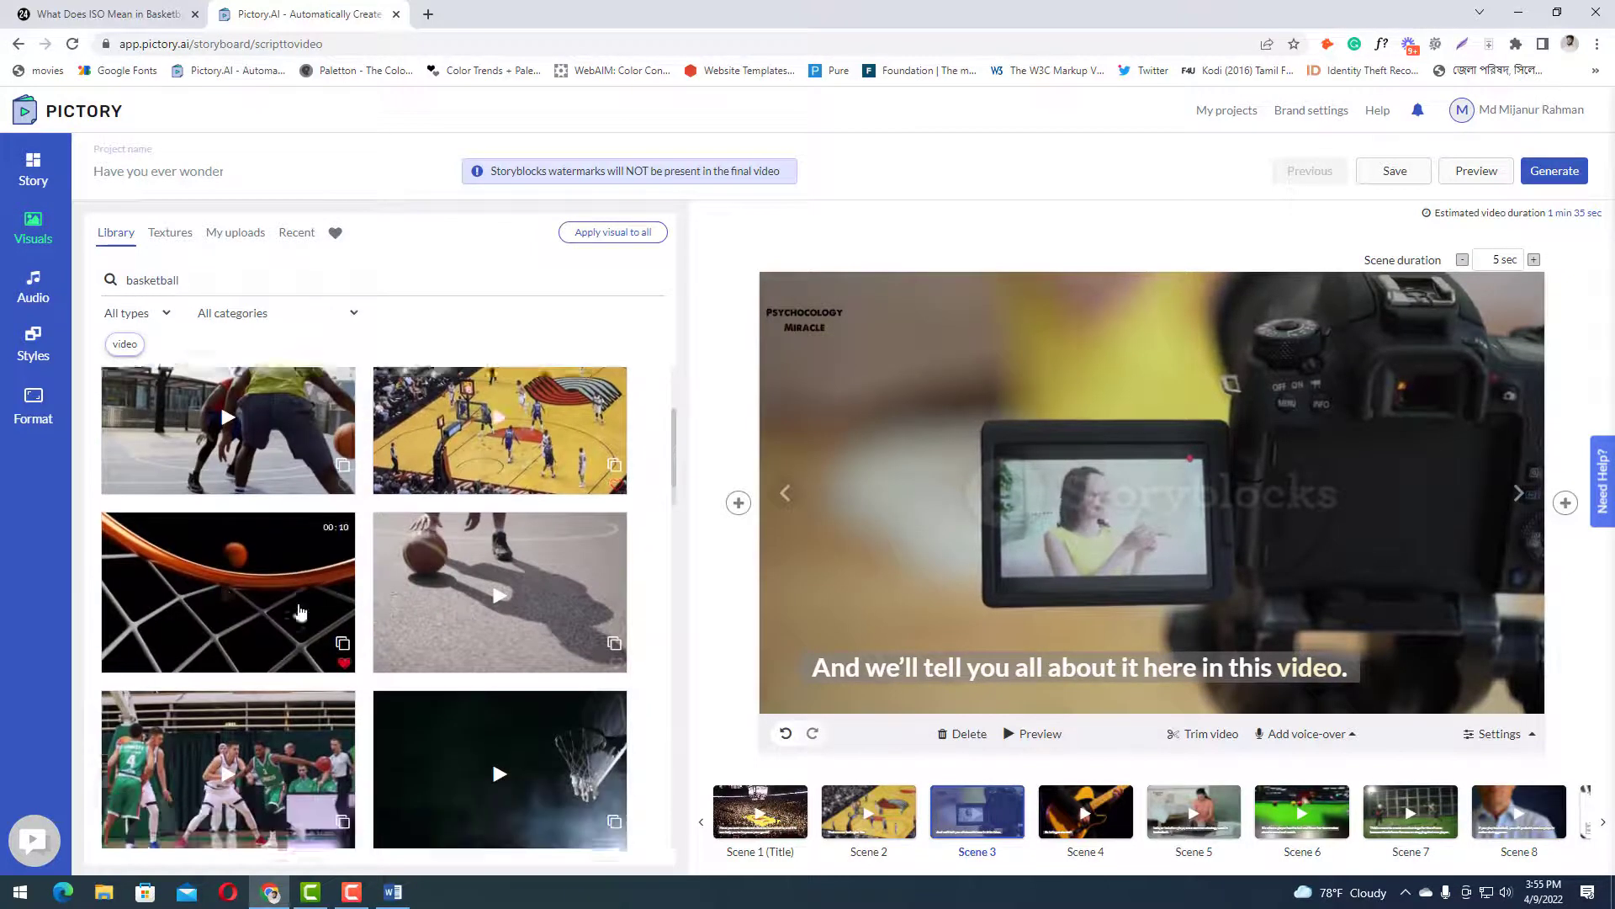
scroll(300, 611, "down", 3)
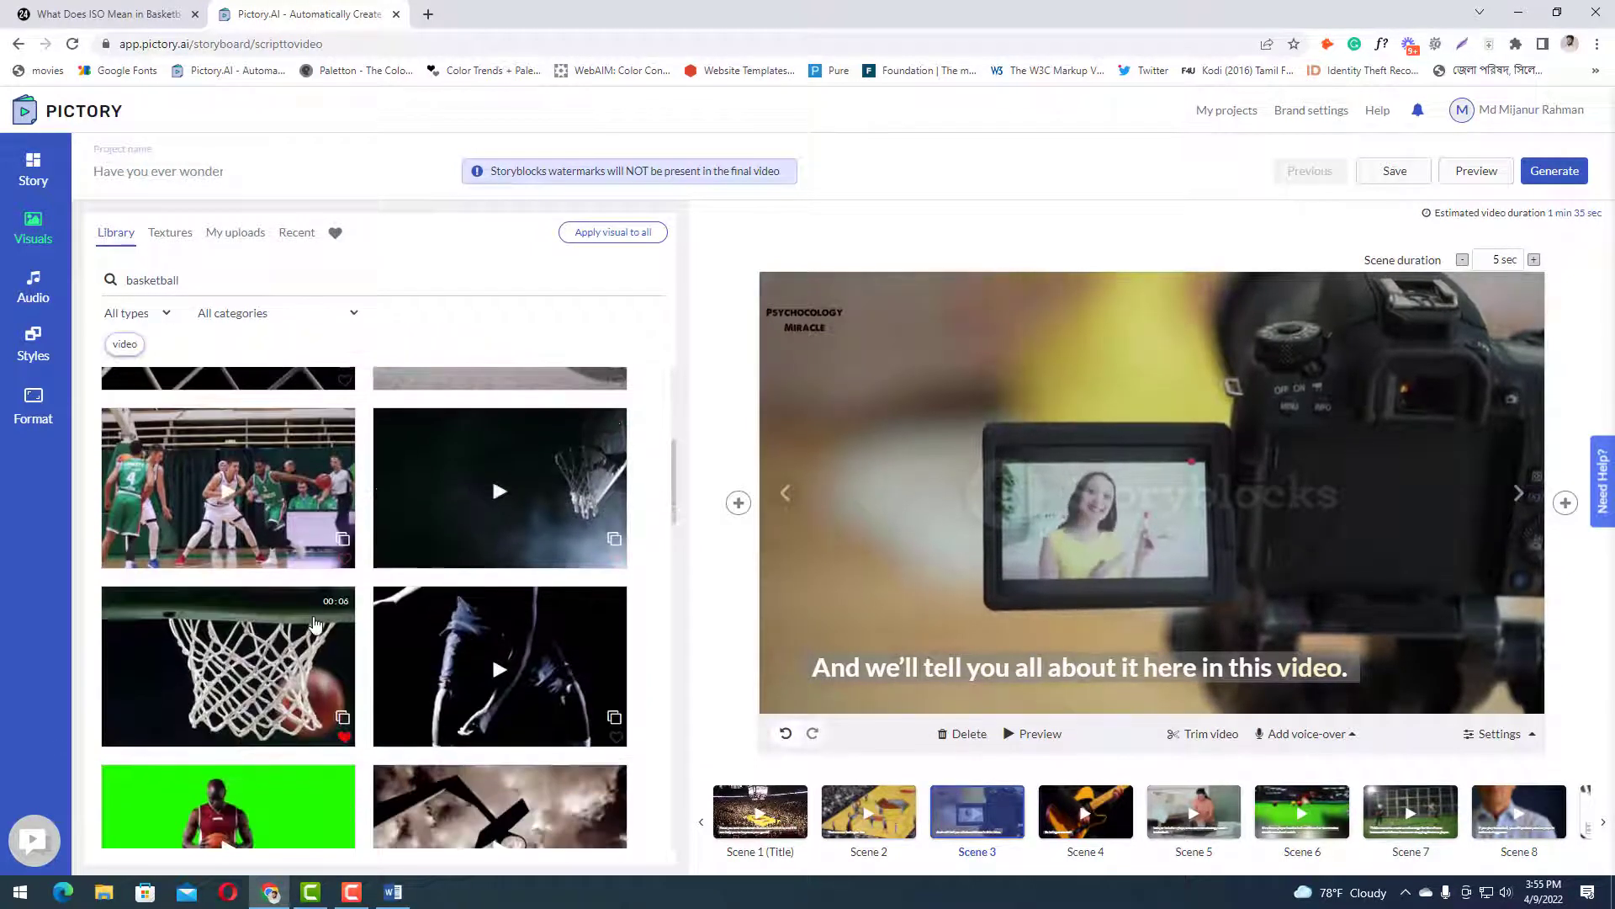
scroll(315, 623, "down", 3)
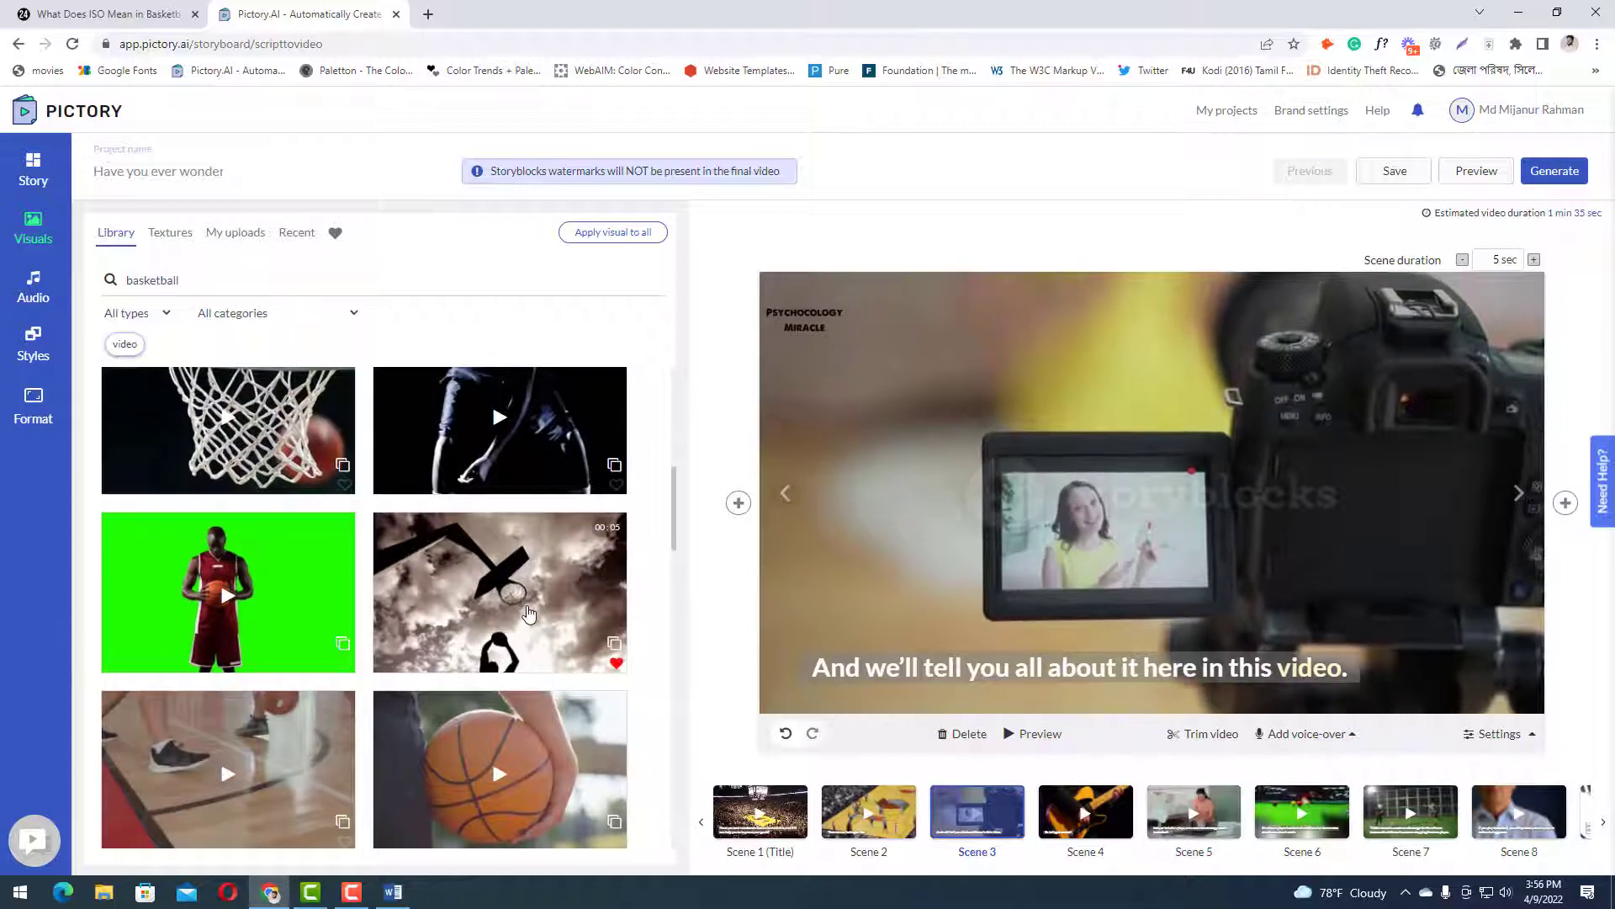
left_click(528, 615)
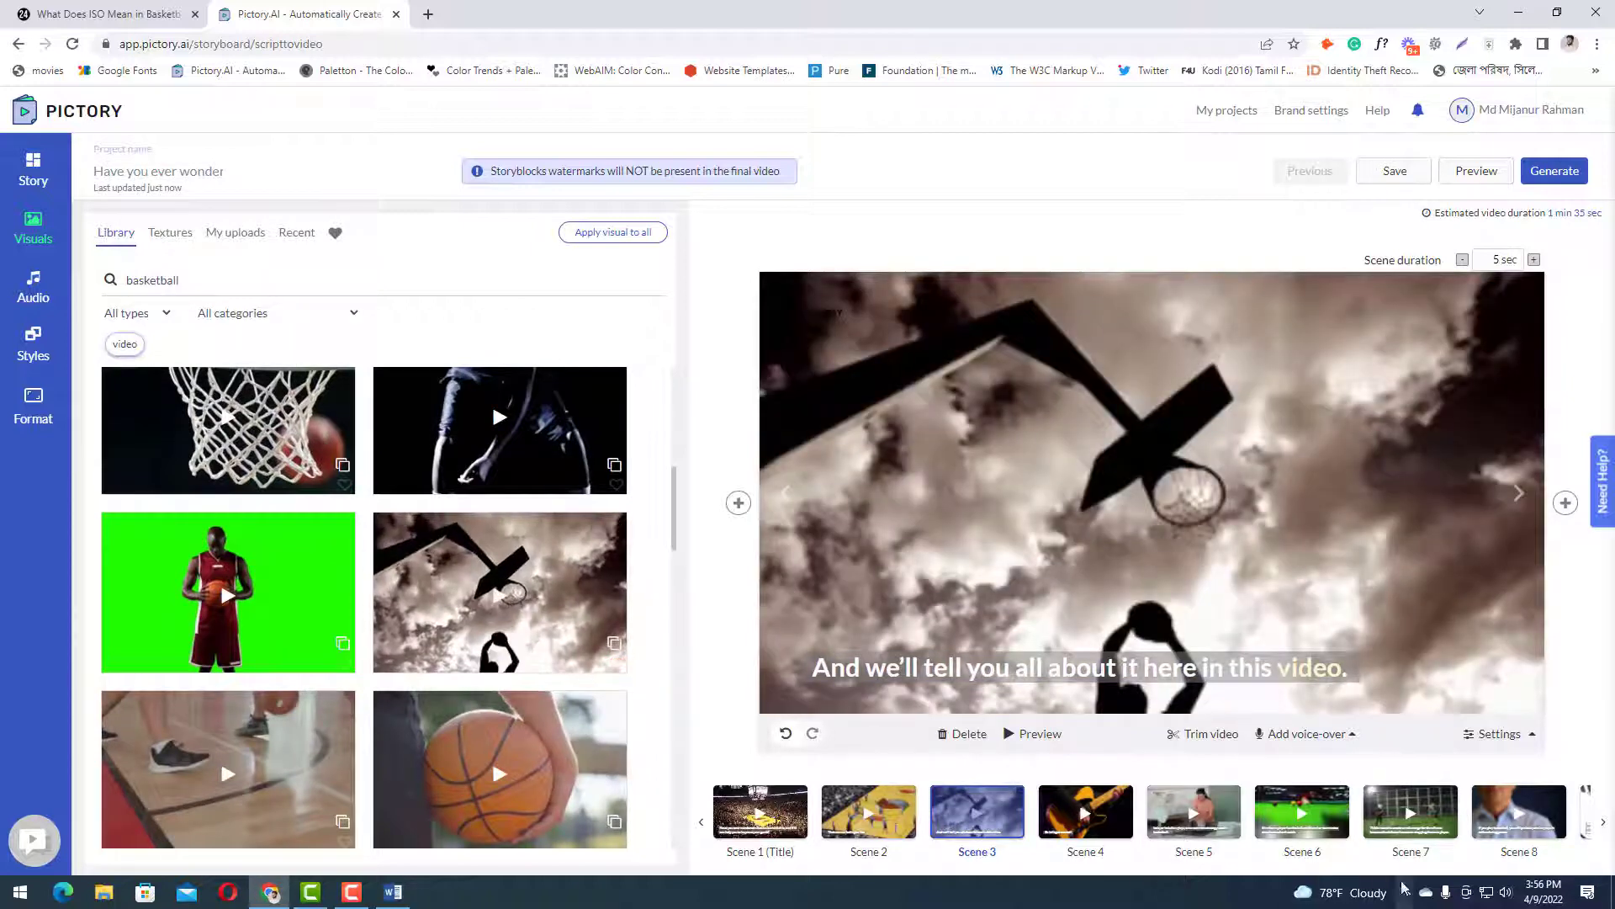
- Search the visuals library for "get started" and apply the green "Let's get started" clip to Scene 4
left_click(1085, 812)
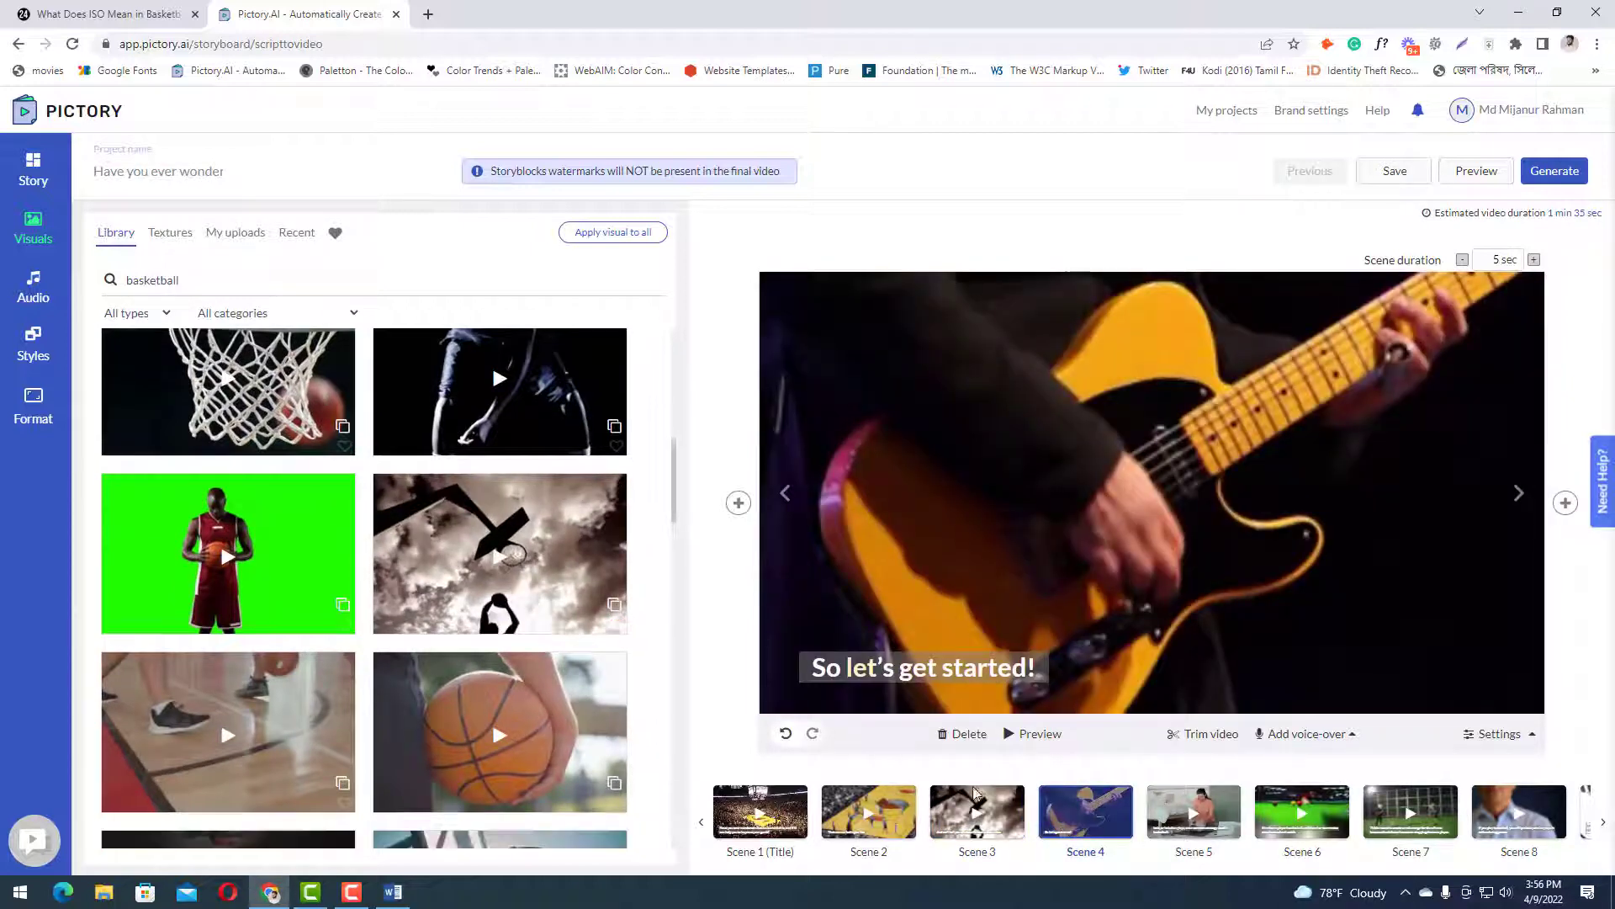
double_click(175, 277)
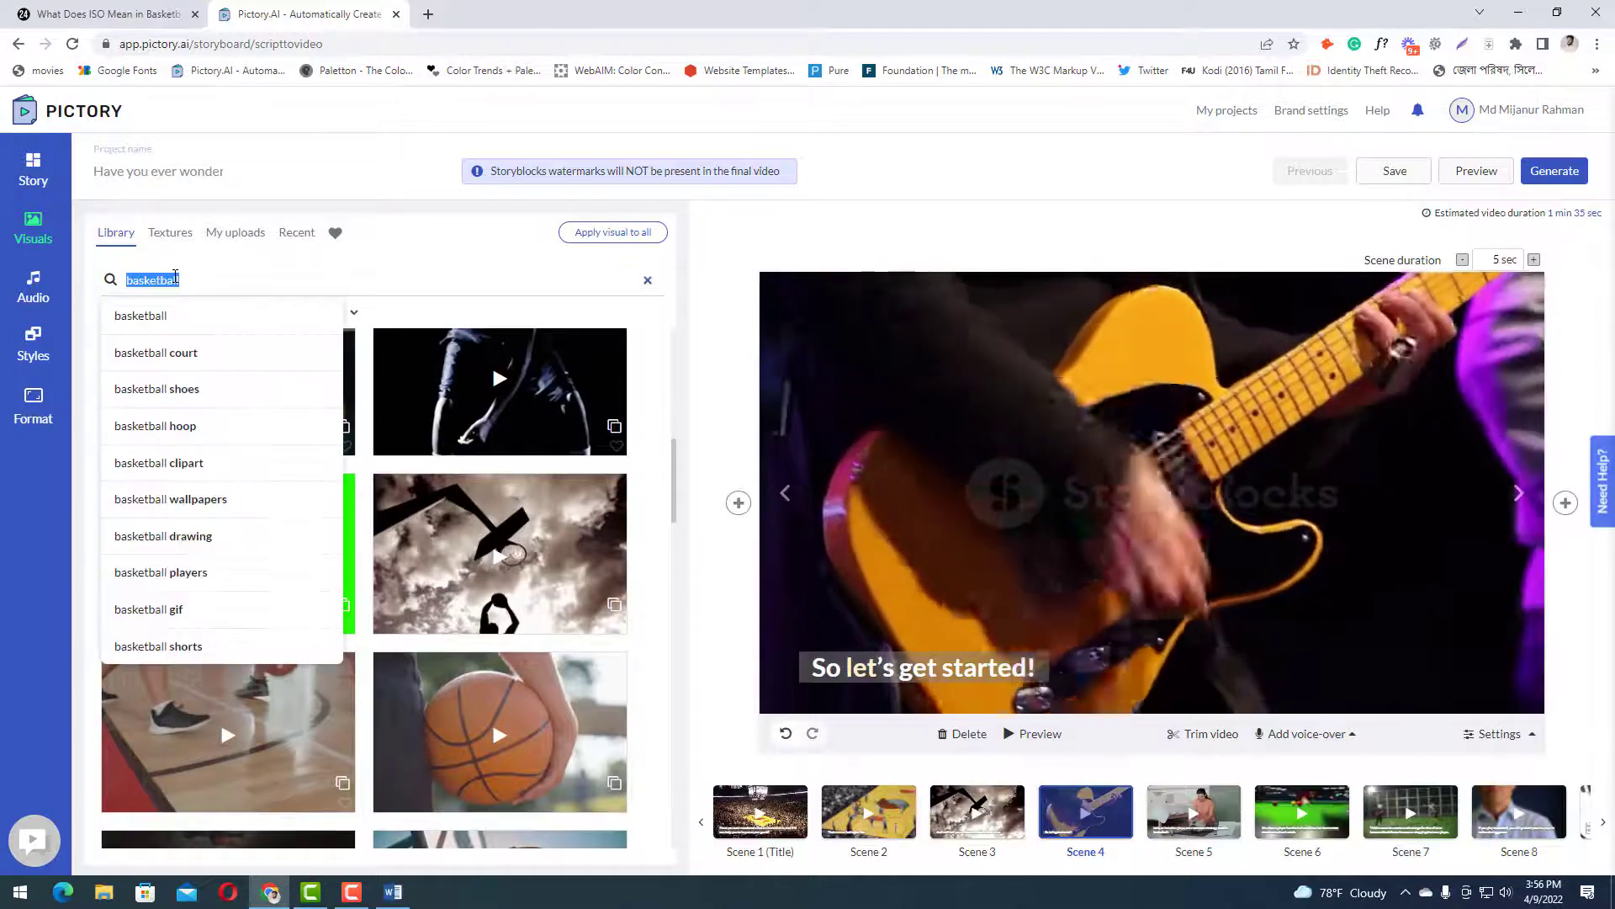
type("get st")
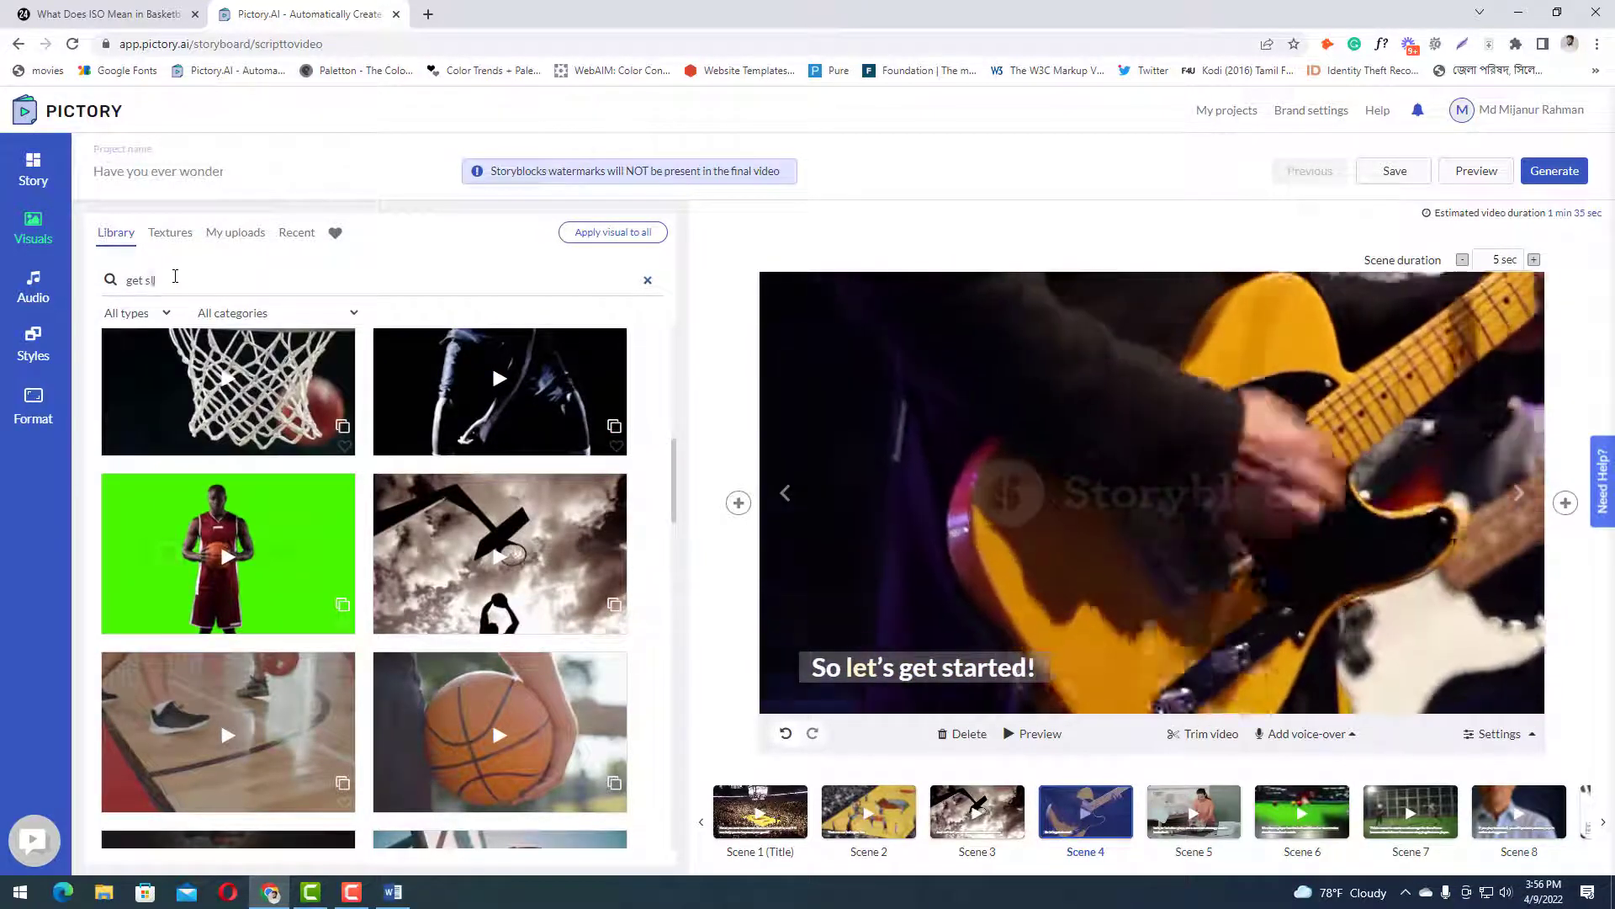
type("arted")
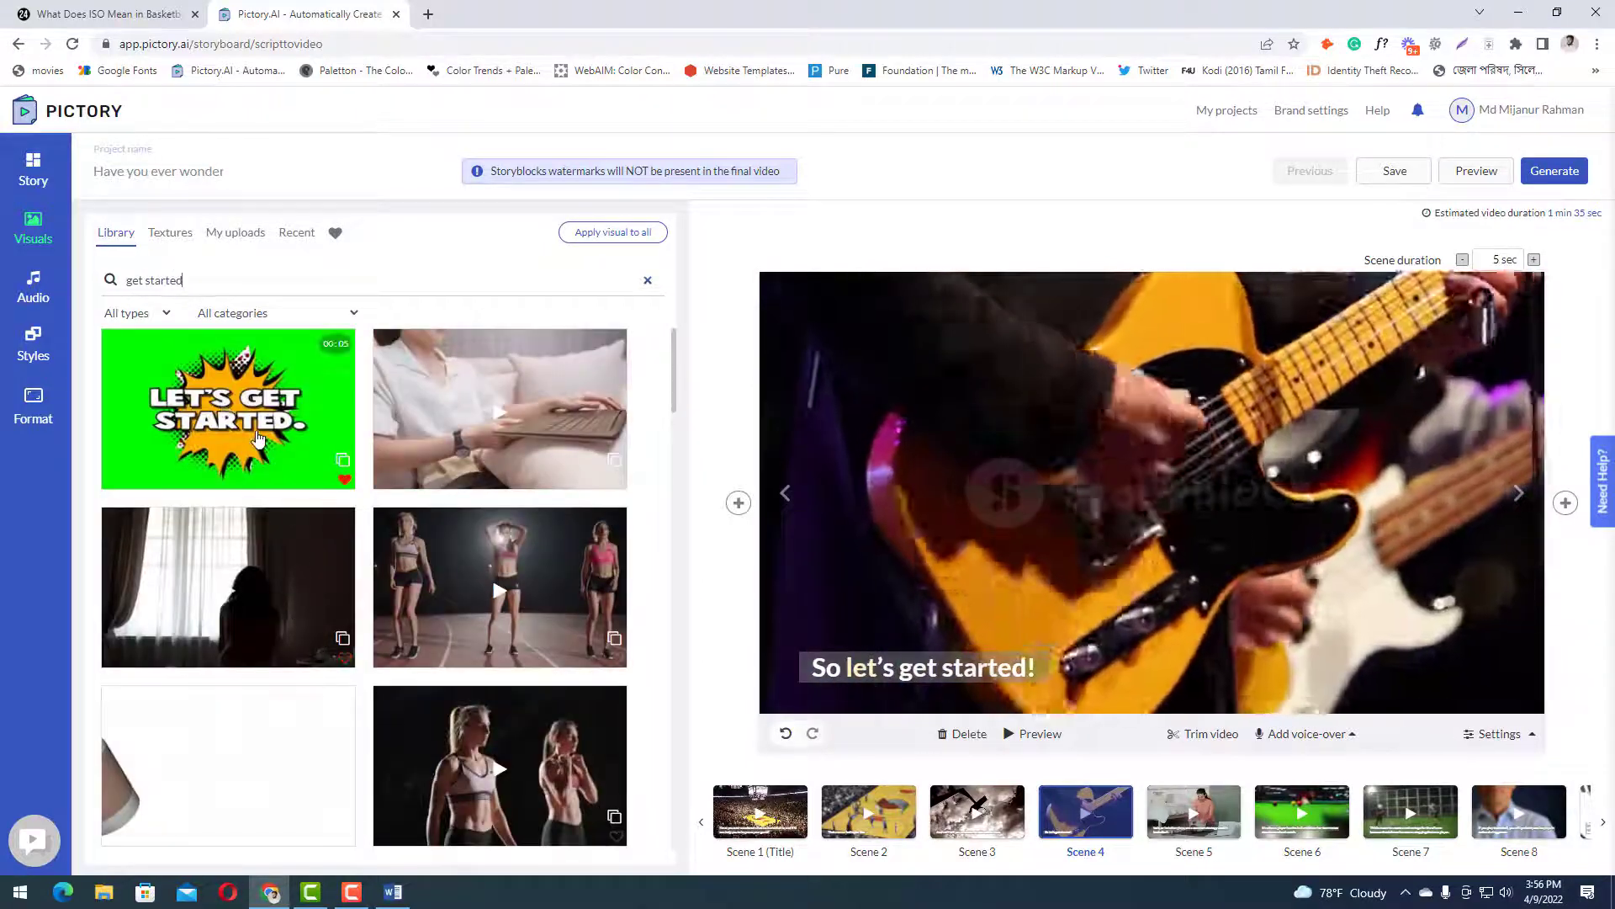
left_click(257, 437)
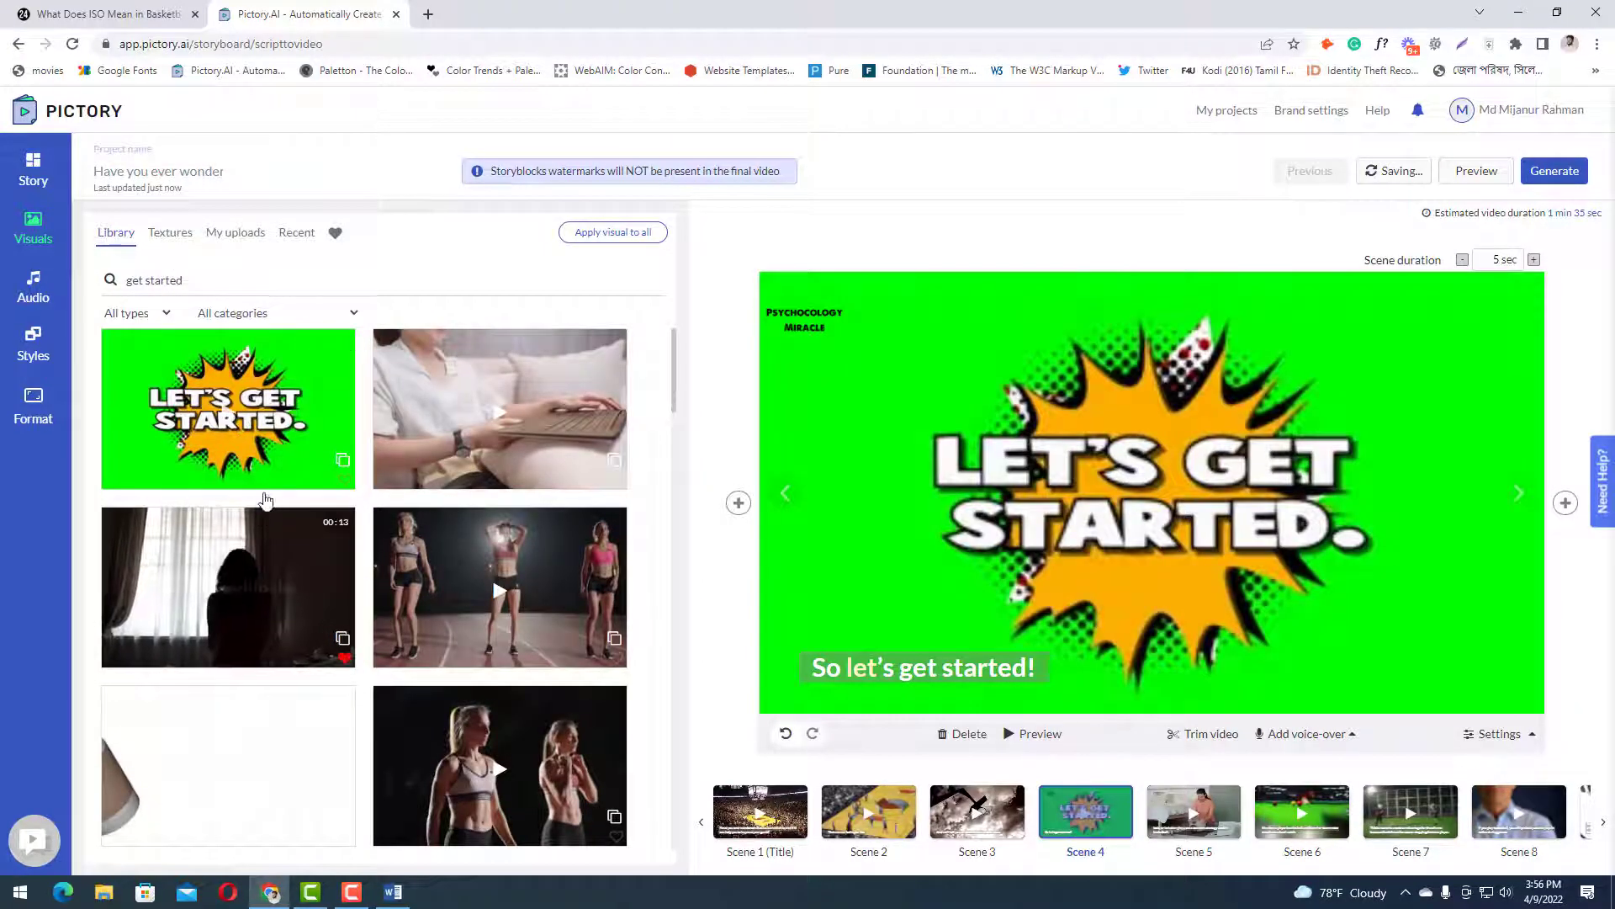
- Search the visuals library for "basketball" and apply the game clip with green and white jerseys to Scene 5
left_click(1198, 828)
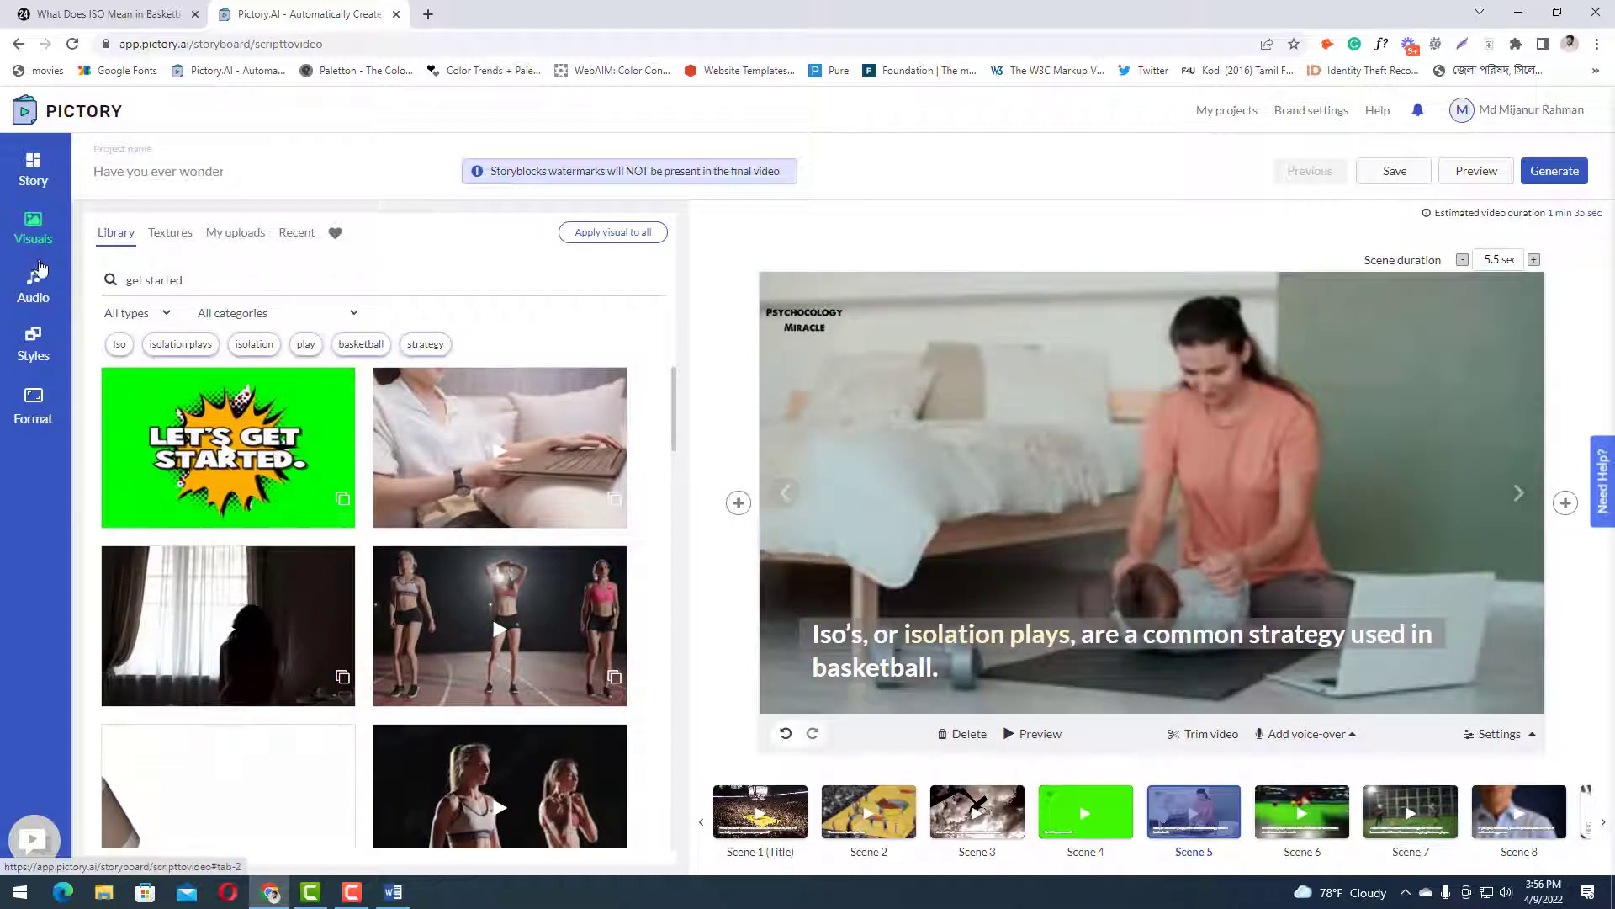
double_click(177, 285)
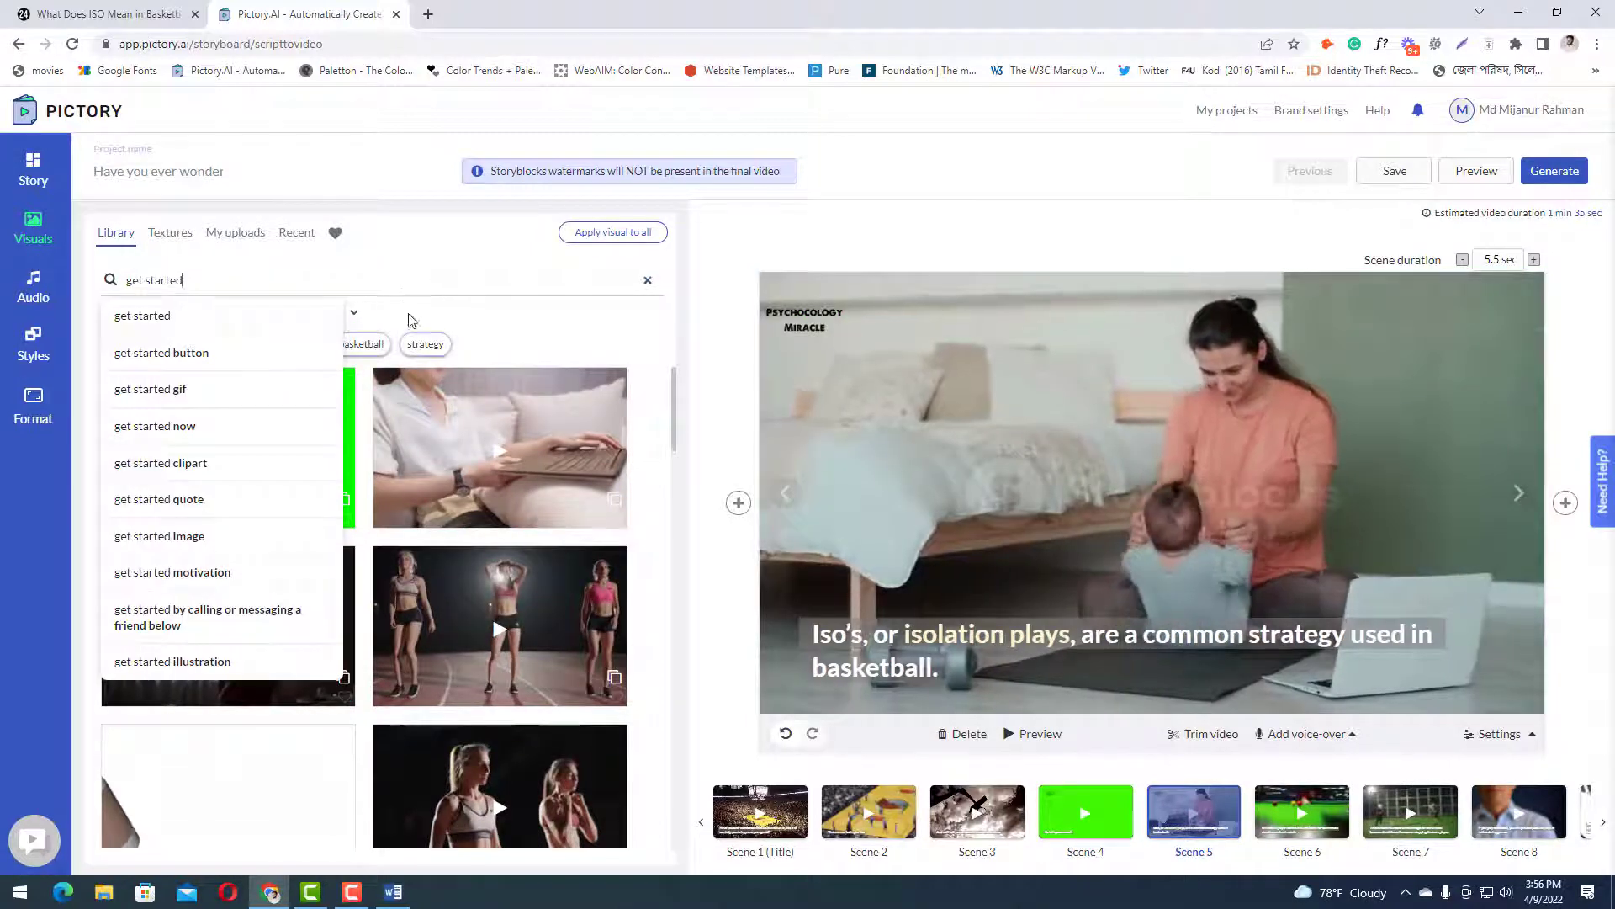
left_click(361, 345)
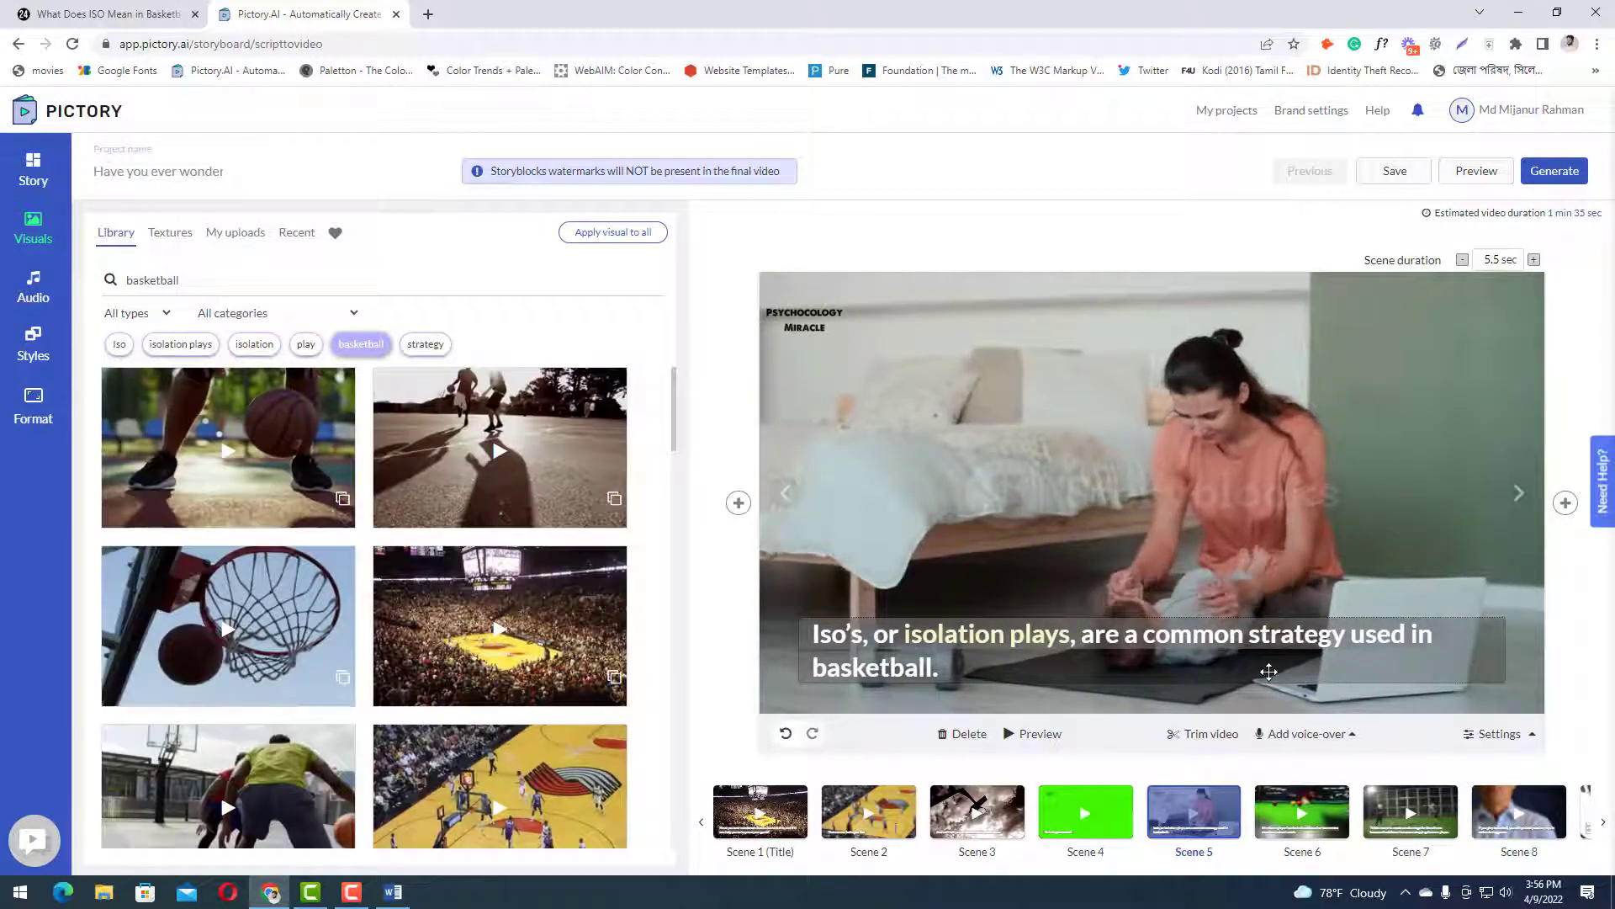
scroll(270, 487, "down", 3)
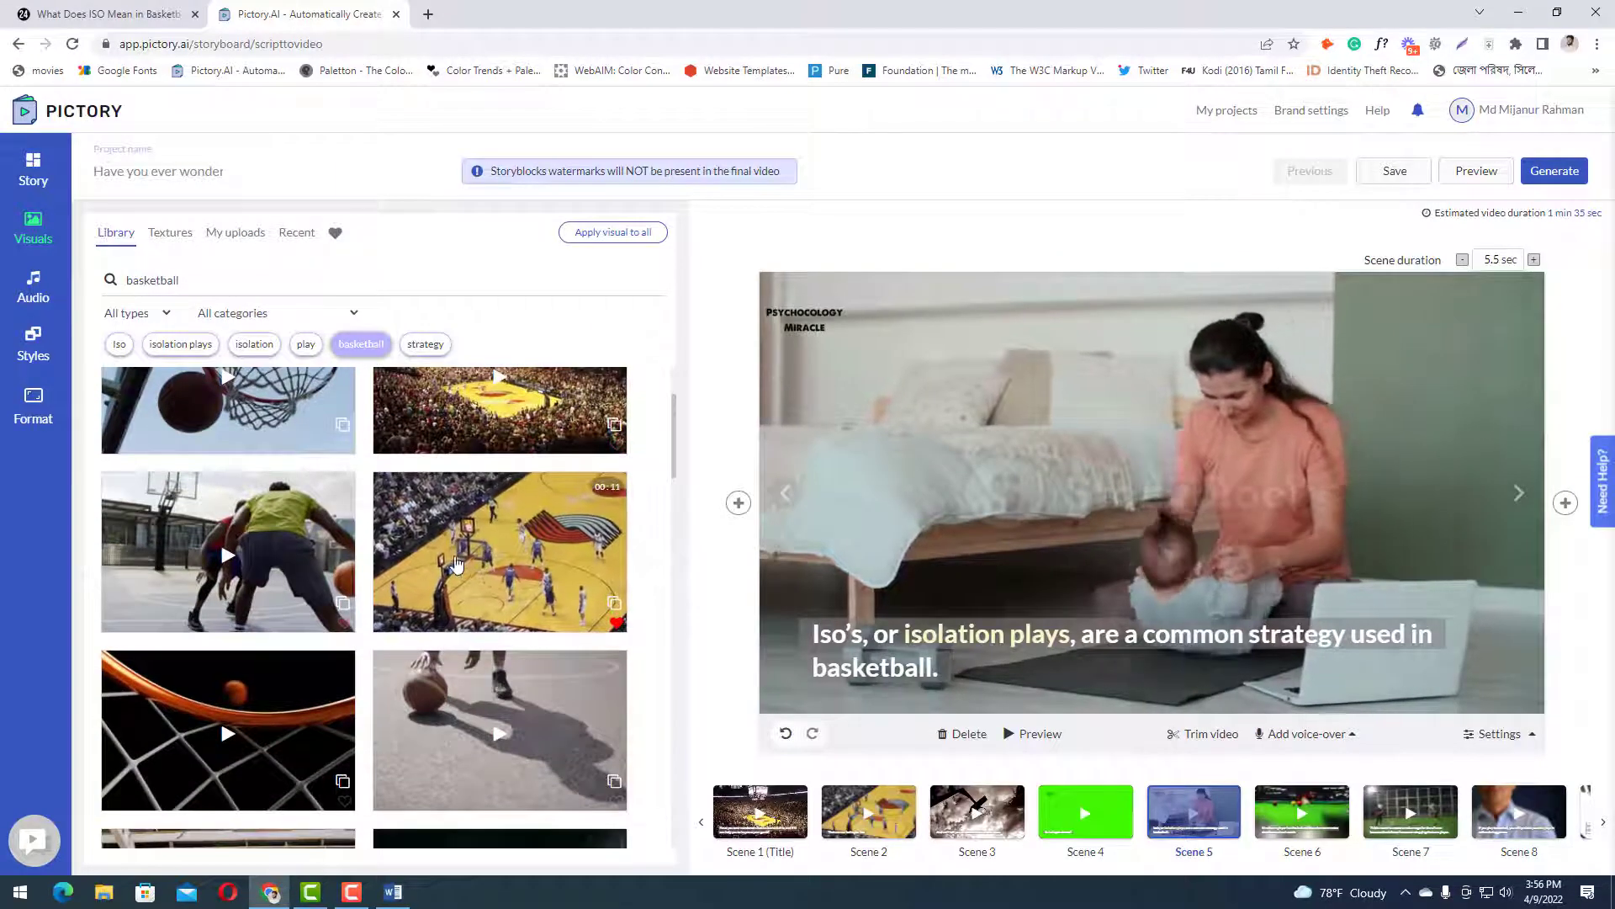
scroll(486, 551, "up", 2)
scroll(289, 545, "down", 4)
scroll(289, 546, "down", 4)
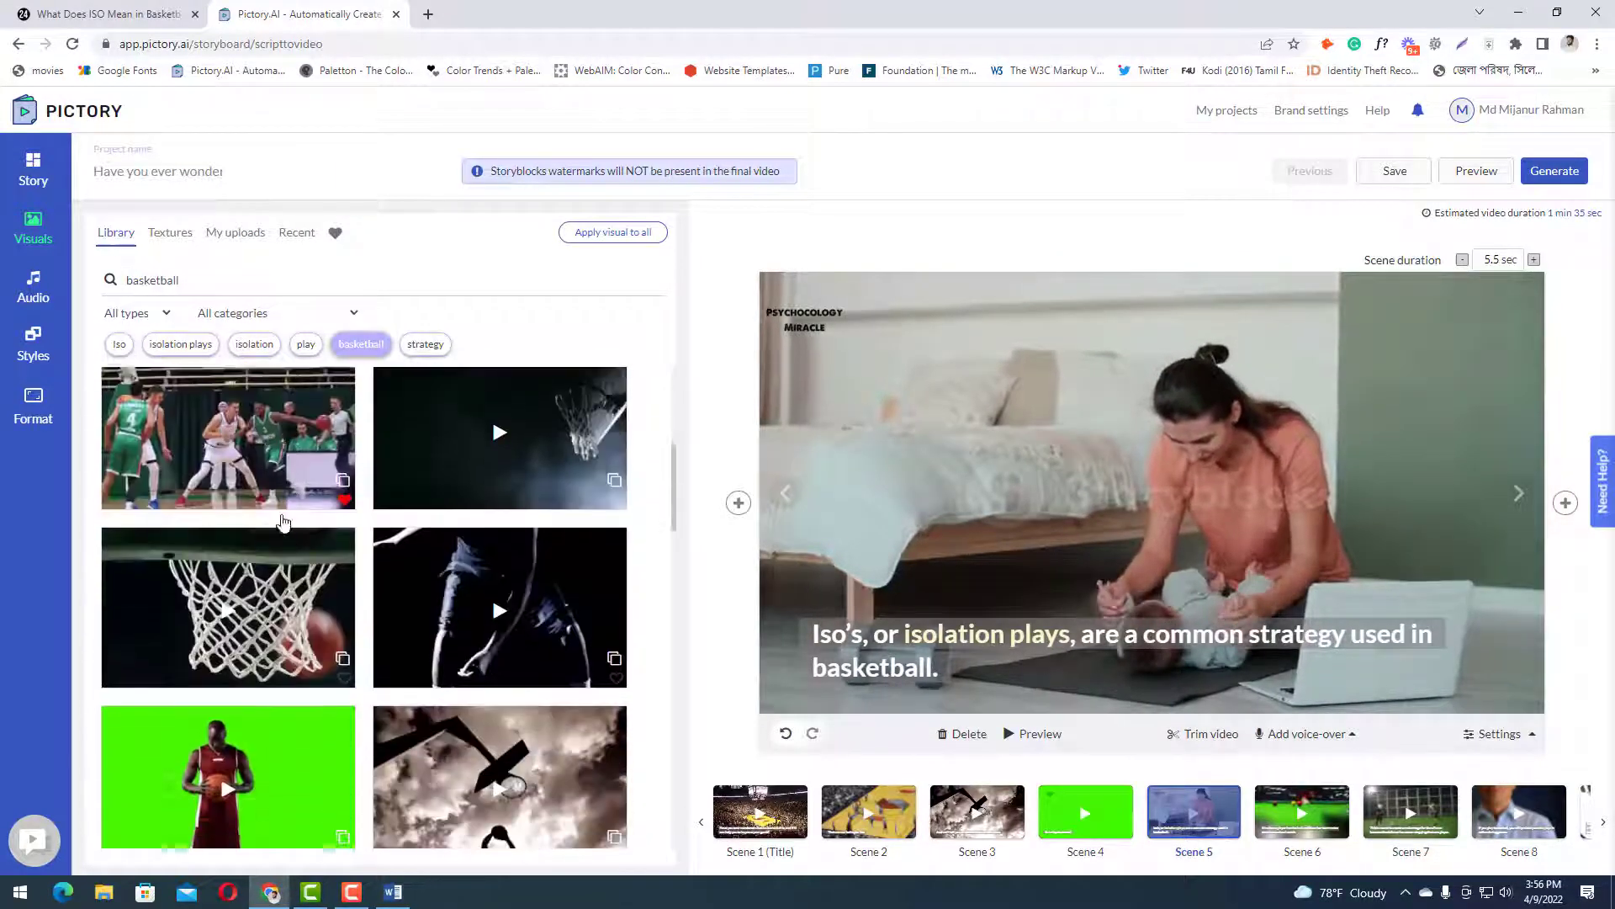
left_click(282, 459)
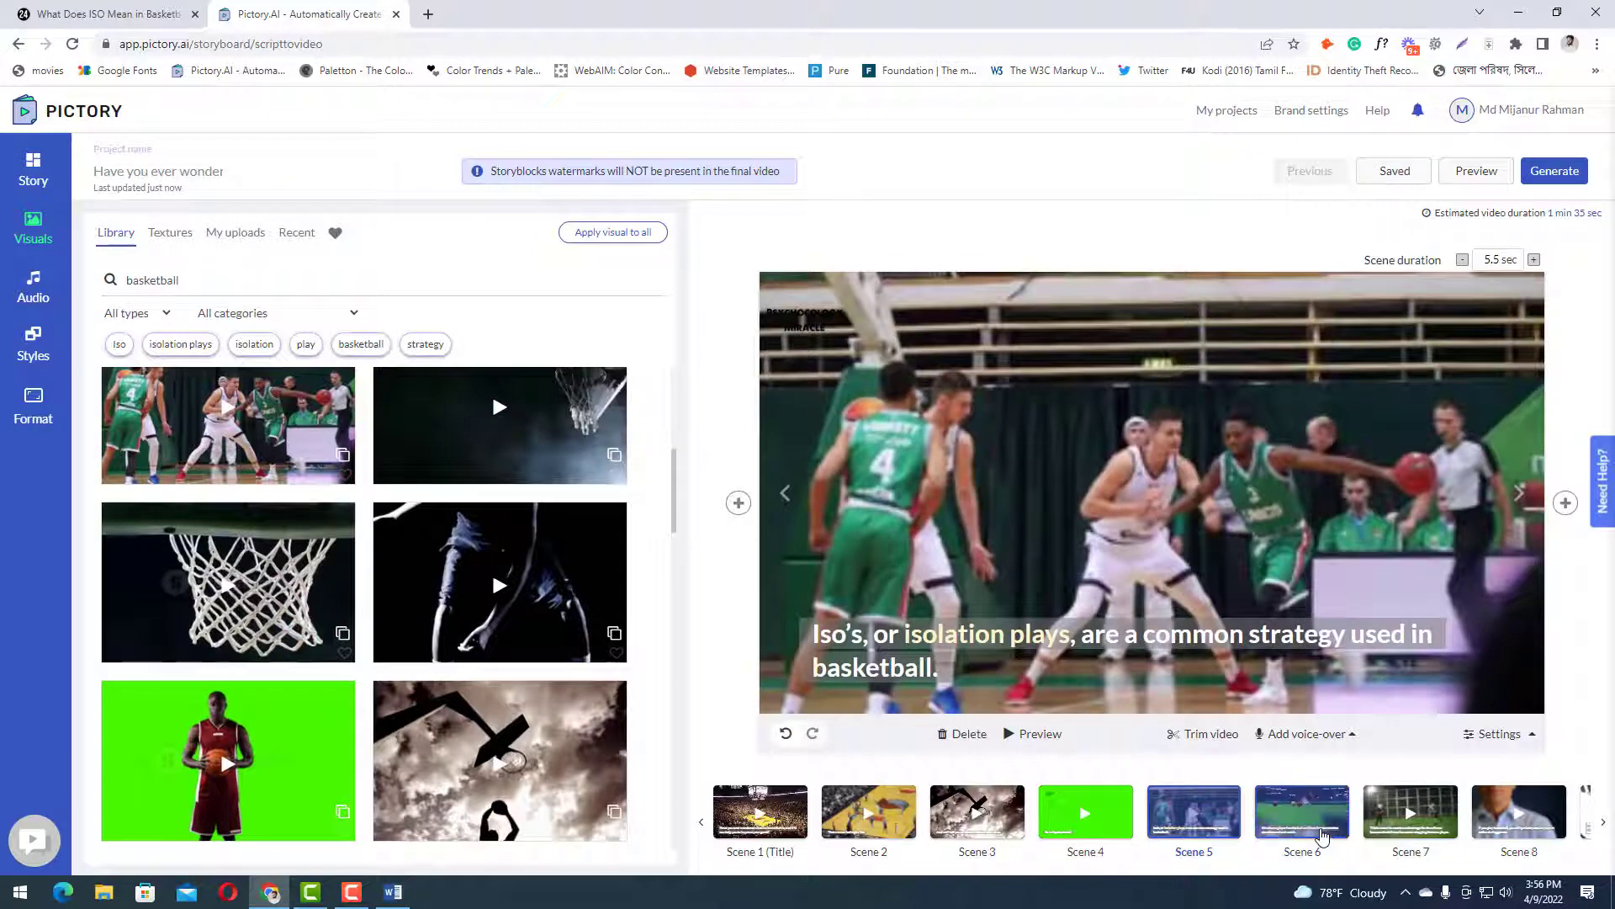
- Set Scene 6's visual to the clip of sneakers on an indoor court and Scene 7's to the player dribbling in a gym
left_click(1321, 836)
scroll(420, 618, "down", 3)
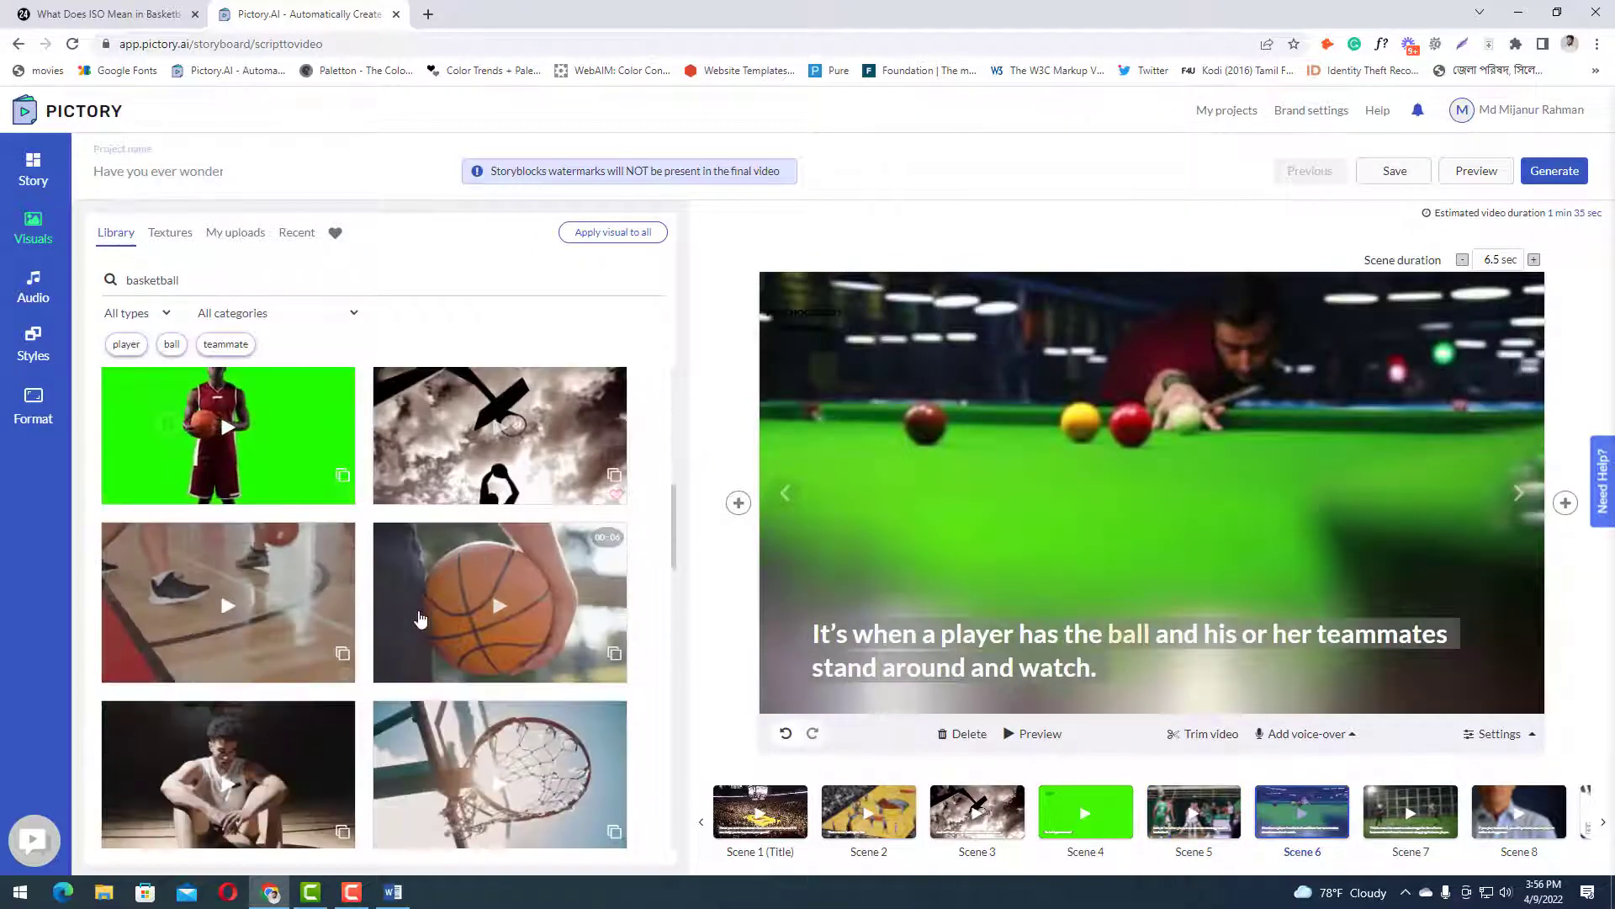
left_click(278, 602)
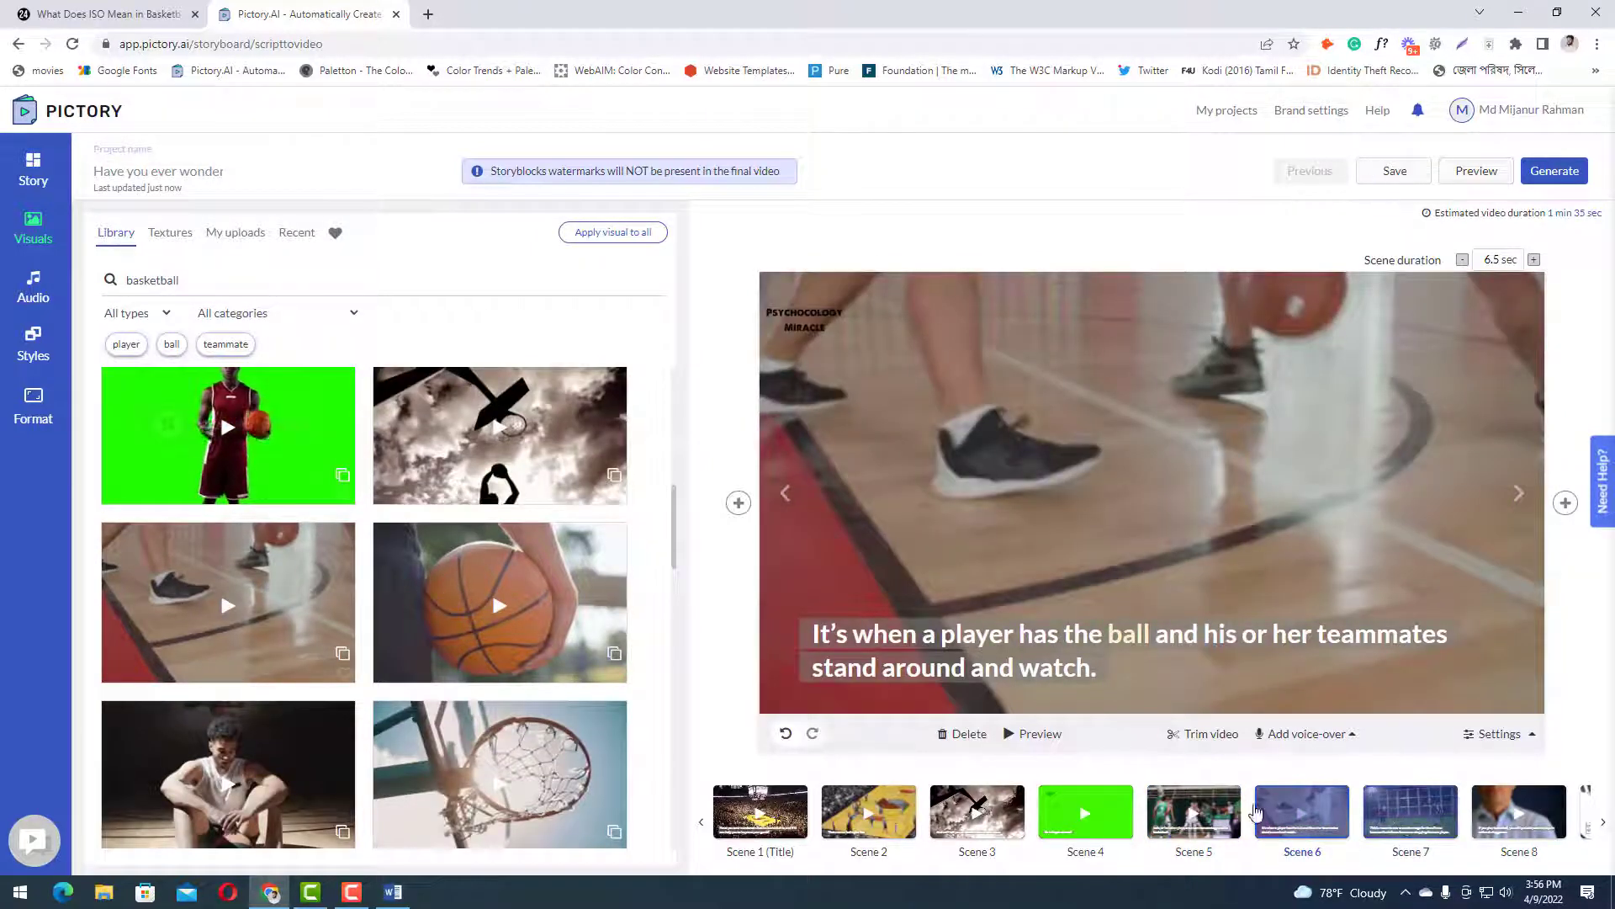
left_click(1411, 812)
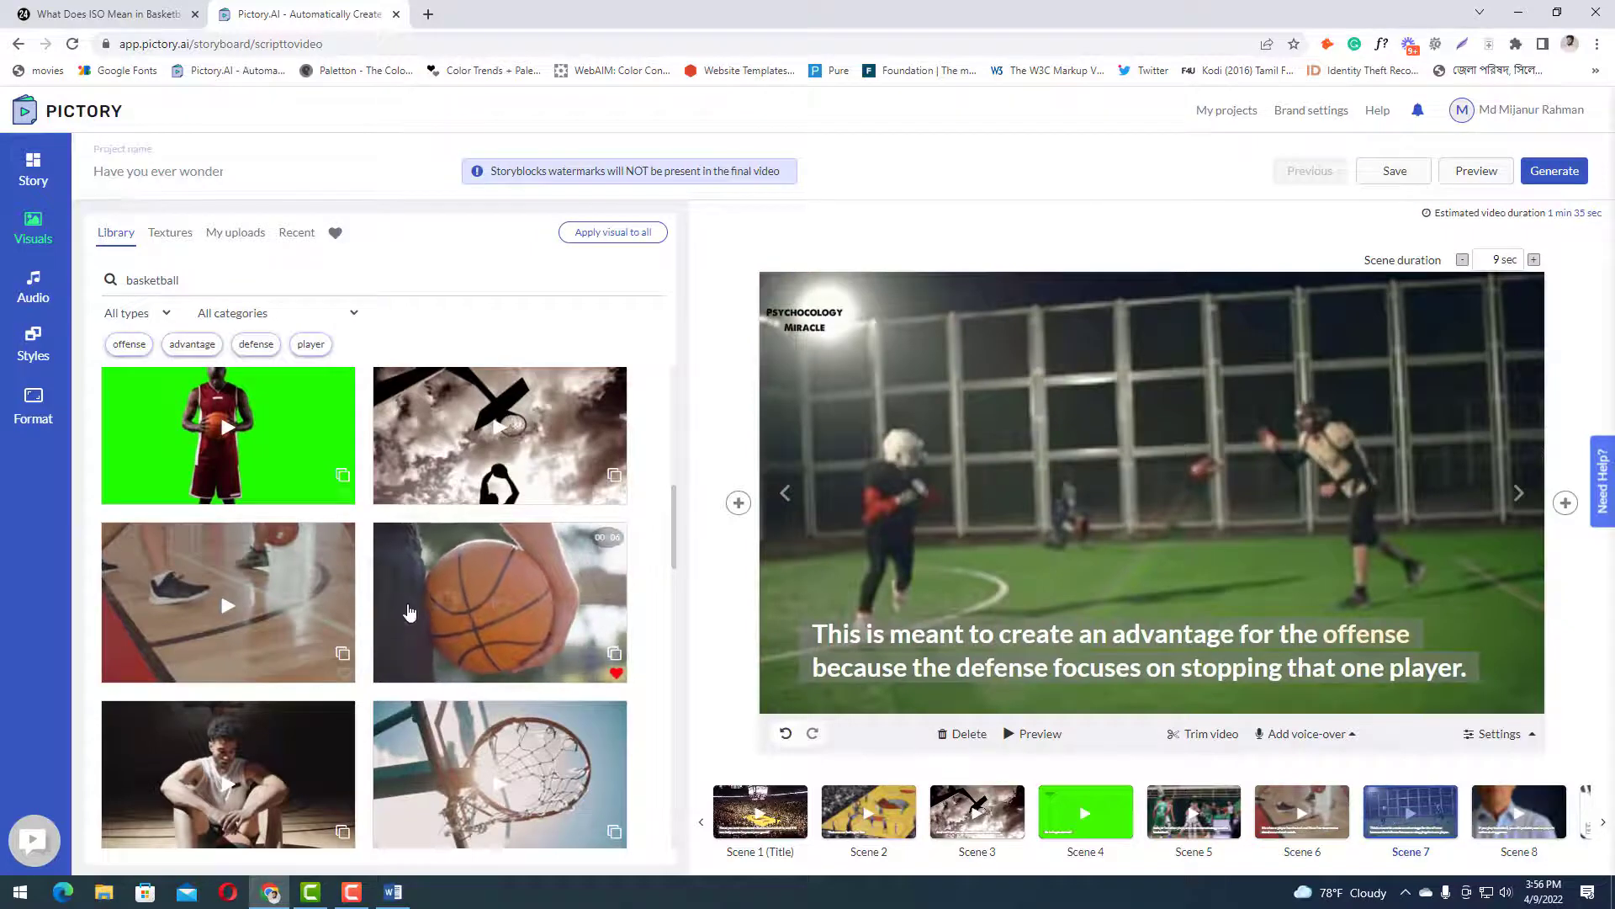
scroll(410, 611, "down", 4)
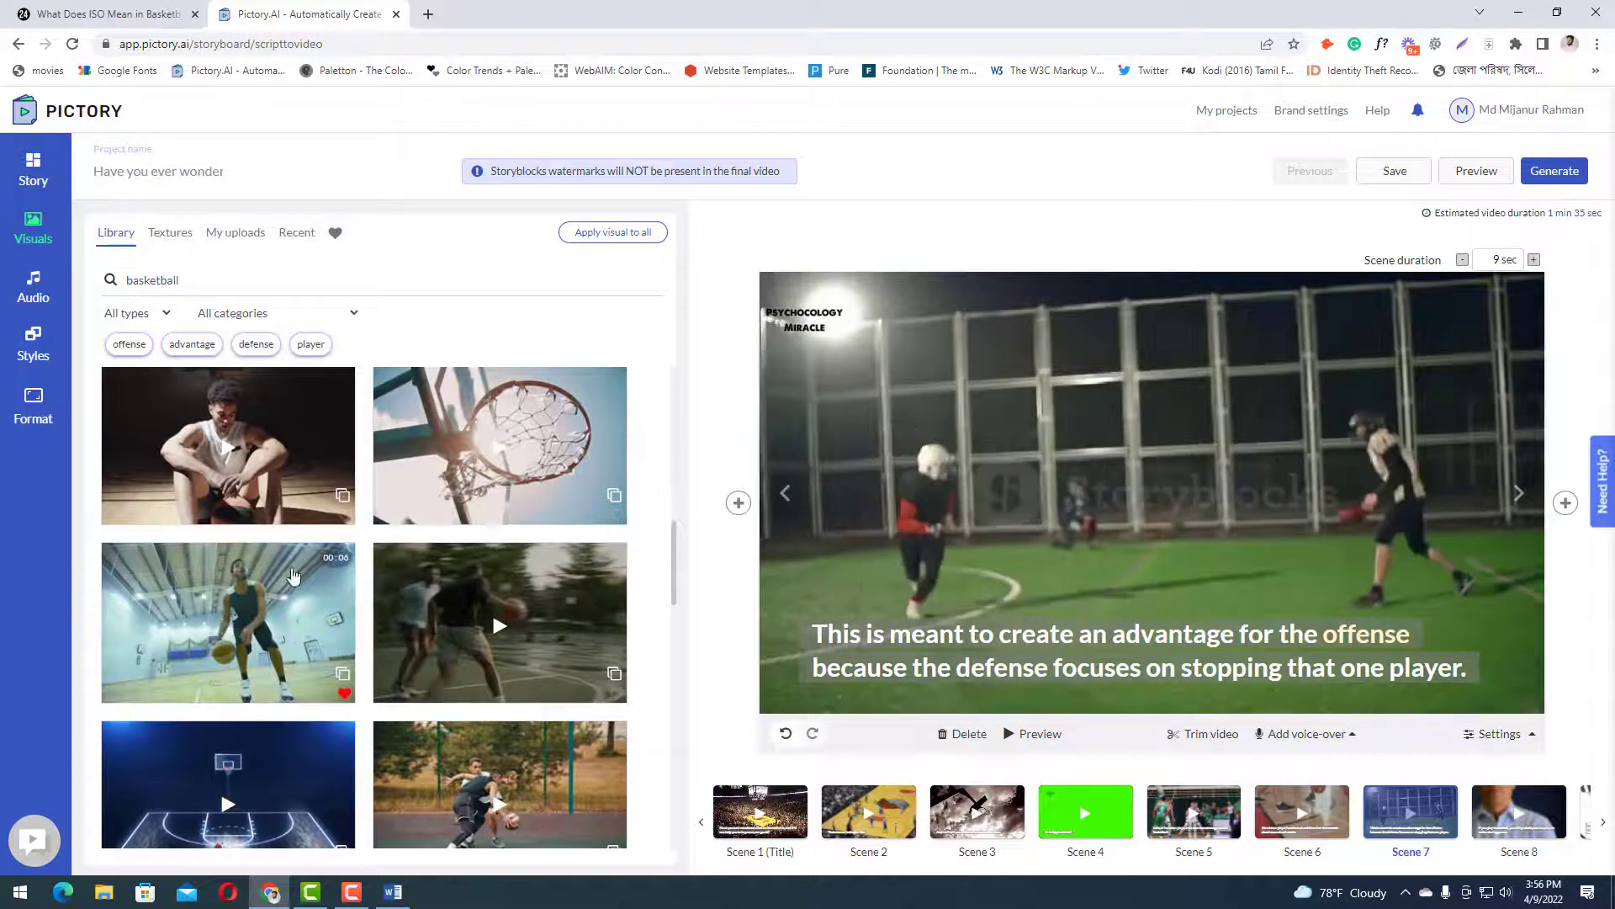
left_click(258, 582)
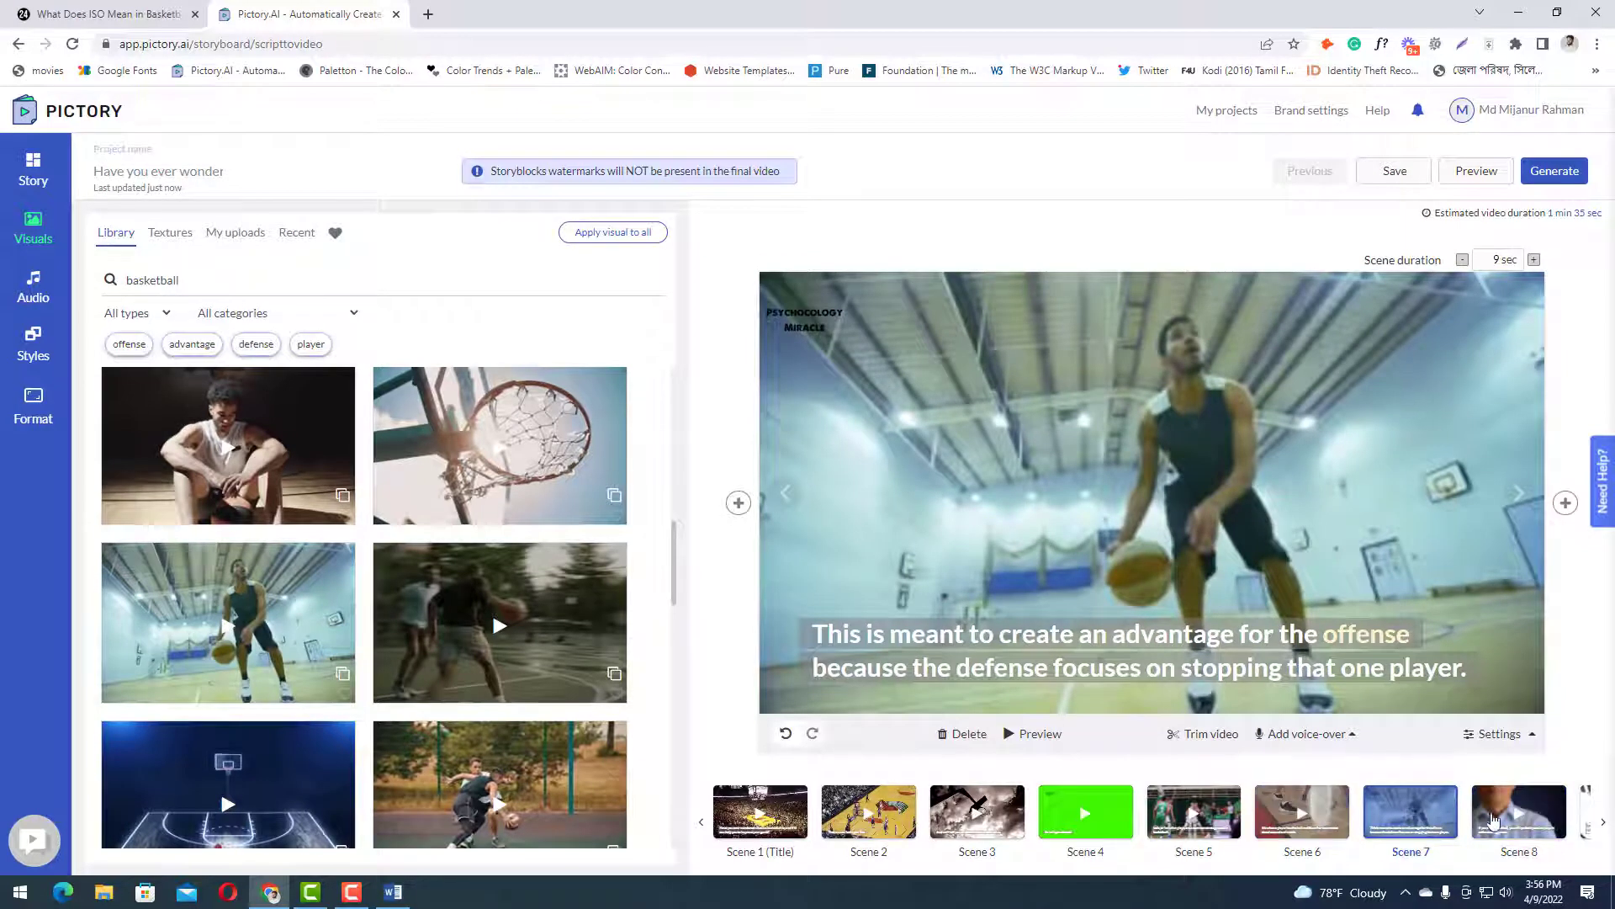
- Apply the clip of the courtside shot clock to Scene 8
left_click(1559, 840)
scroll(428, 582, "down", 3)
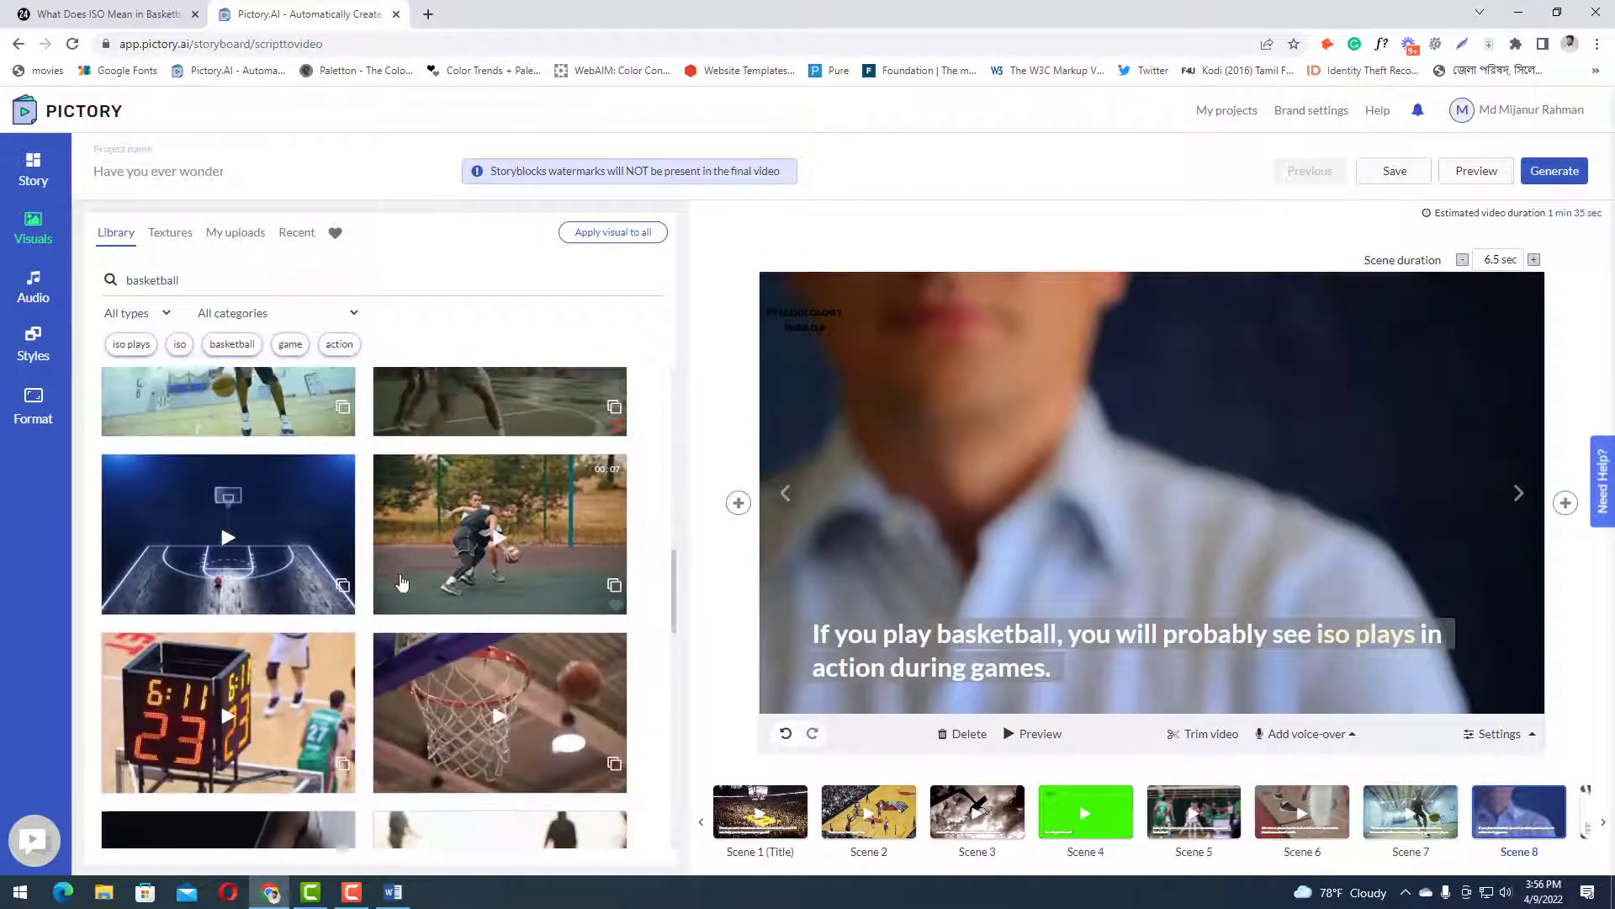
left_click(293, 564)
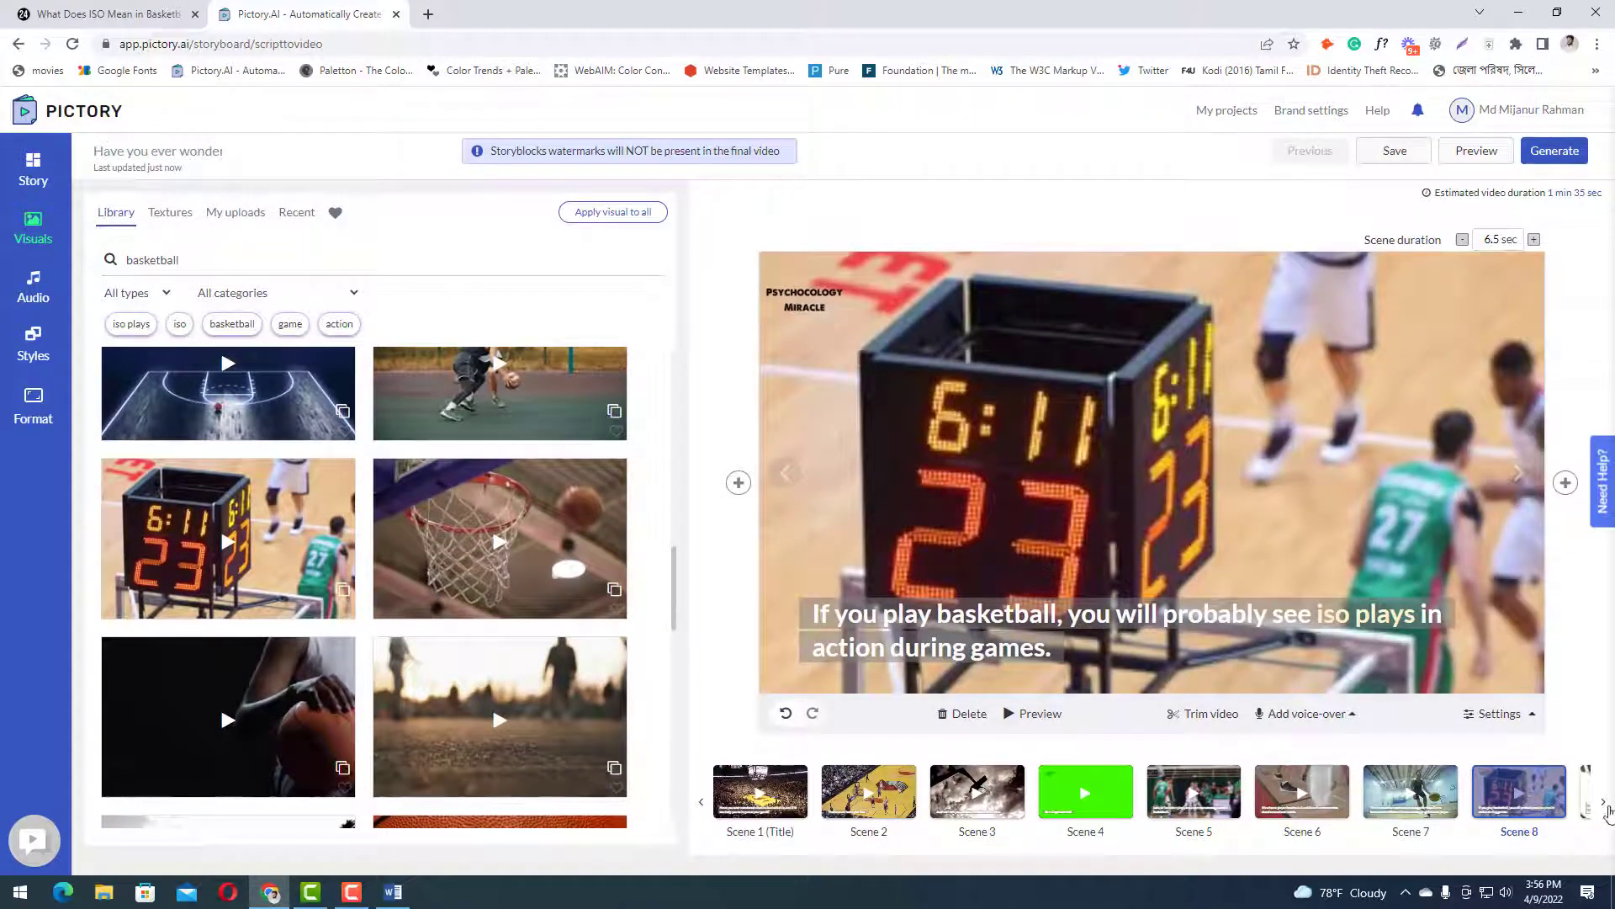
- Check the visuals of Scenes 6 and 7 and apply the clip of players on a red outdoor court to Scene 9
left_click(1606, 806)
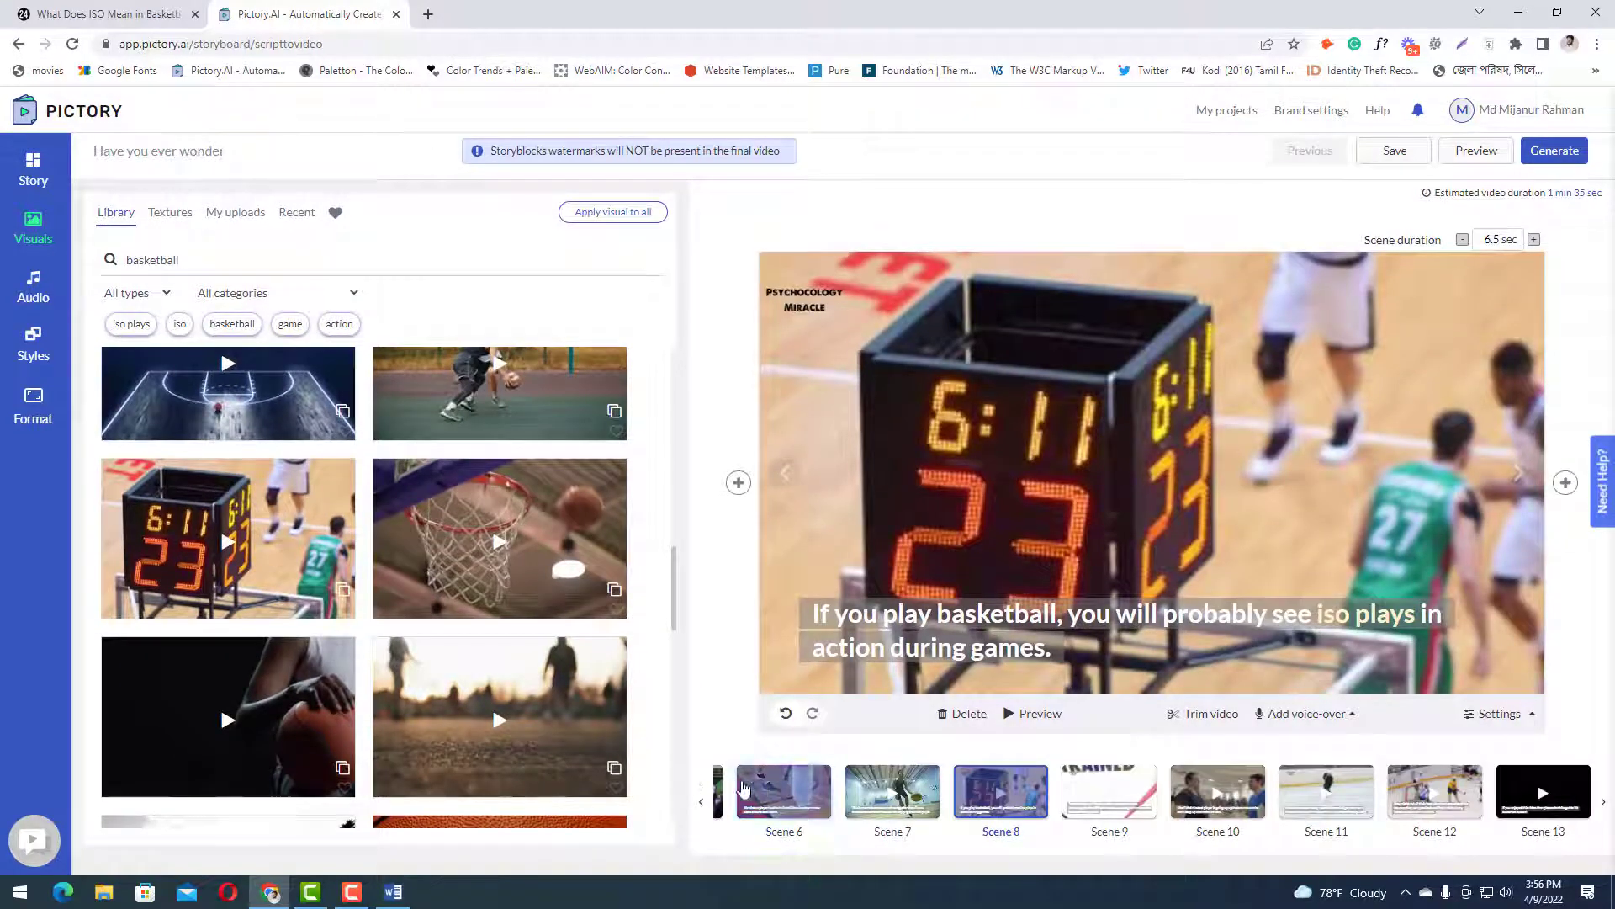
left_click(701, 801)
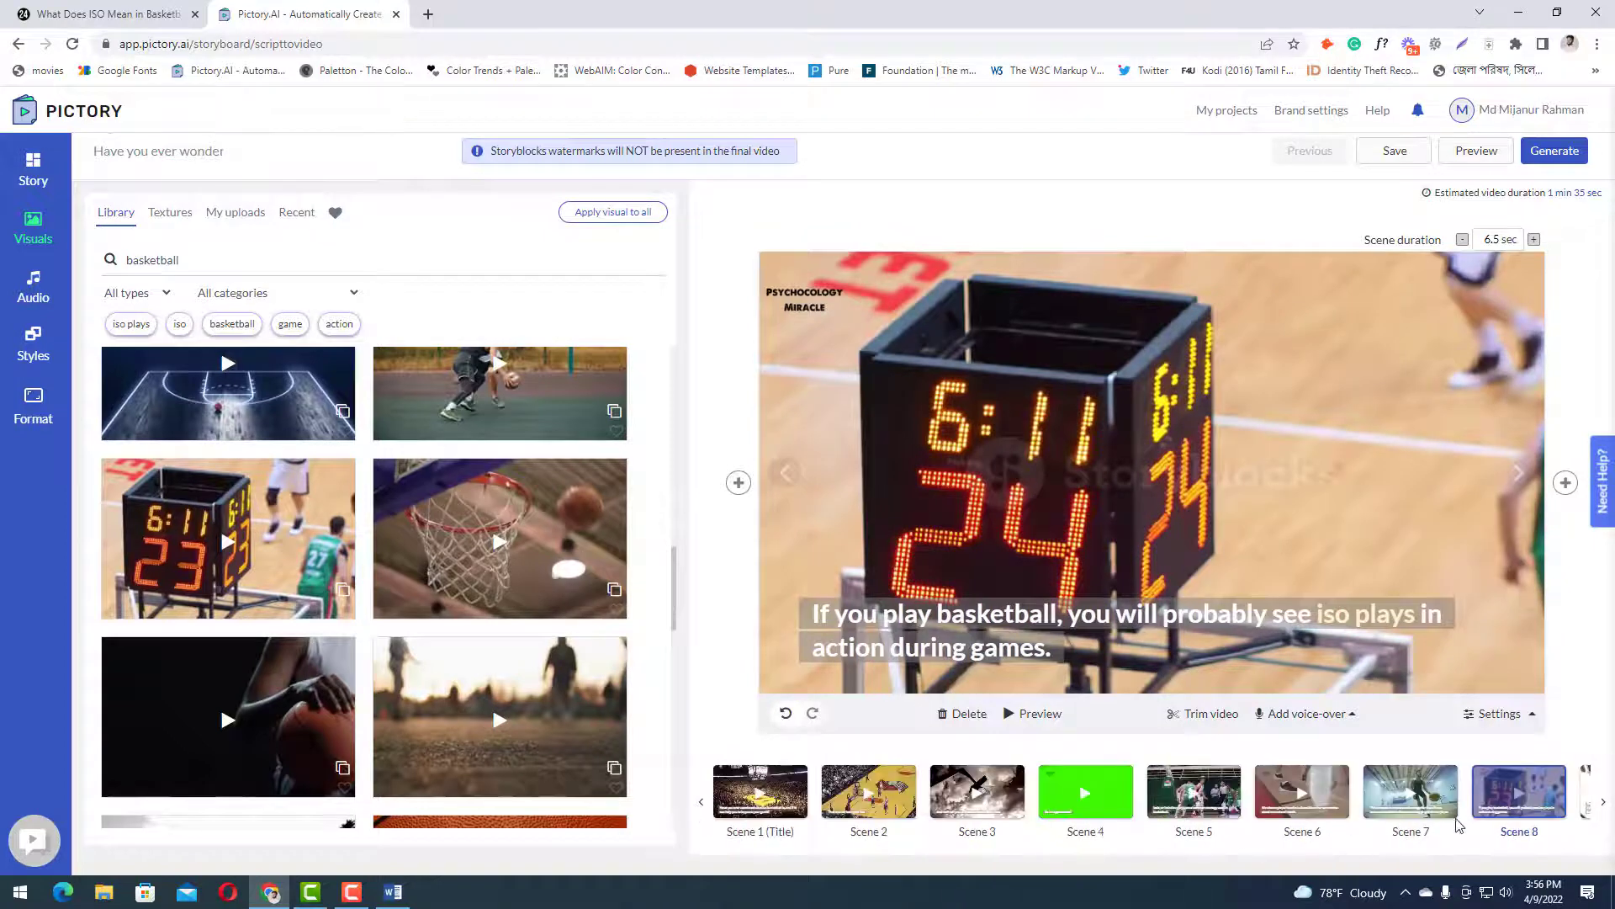
left_click(1602, 804)
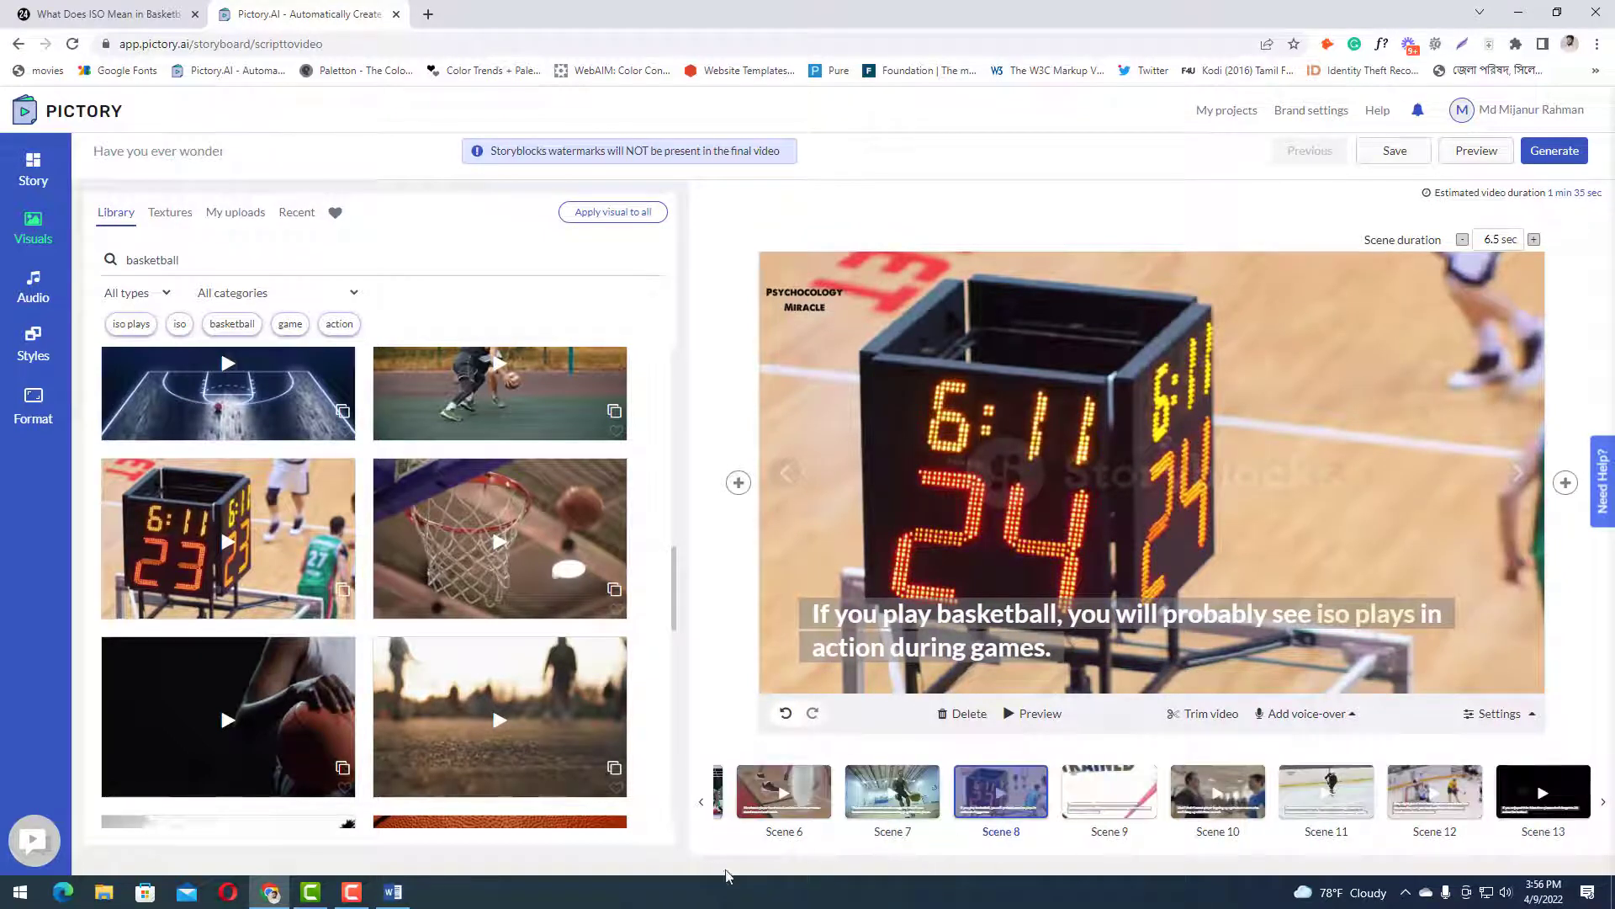
left_click(783, 795)
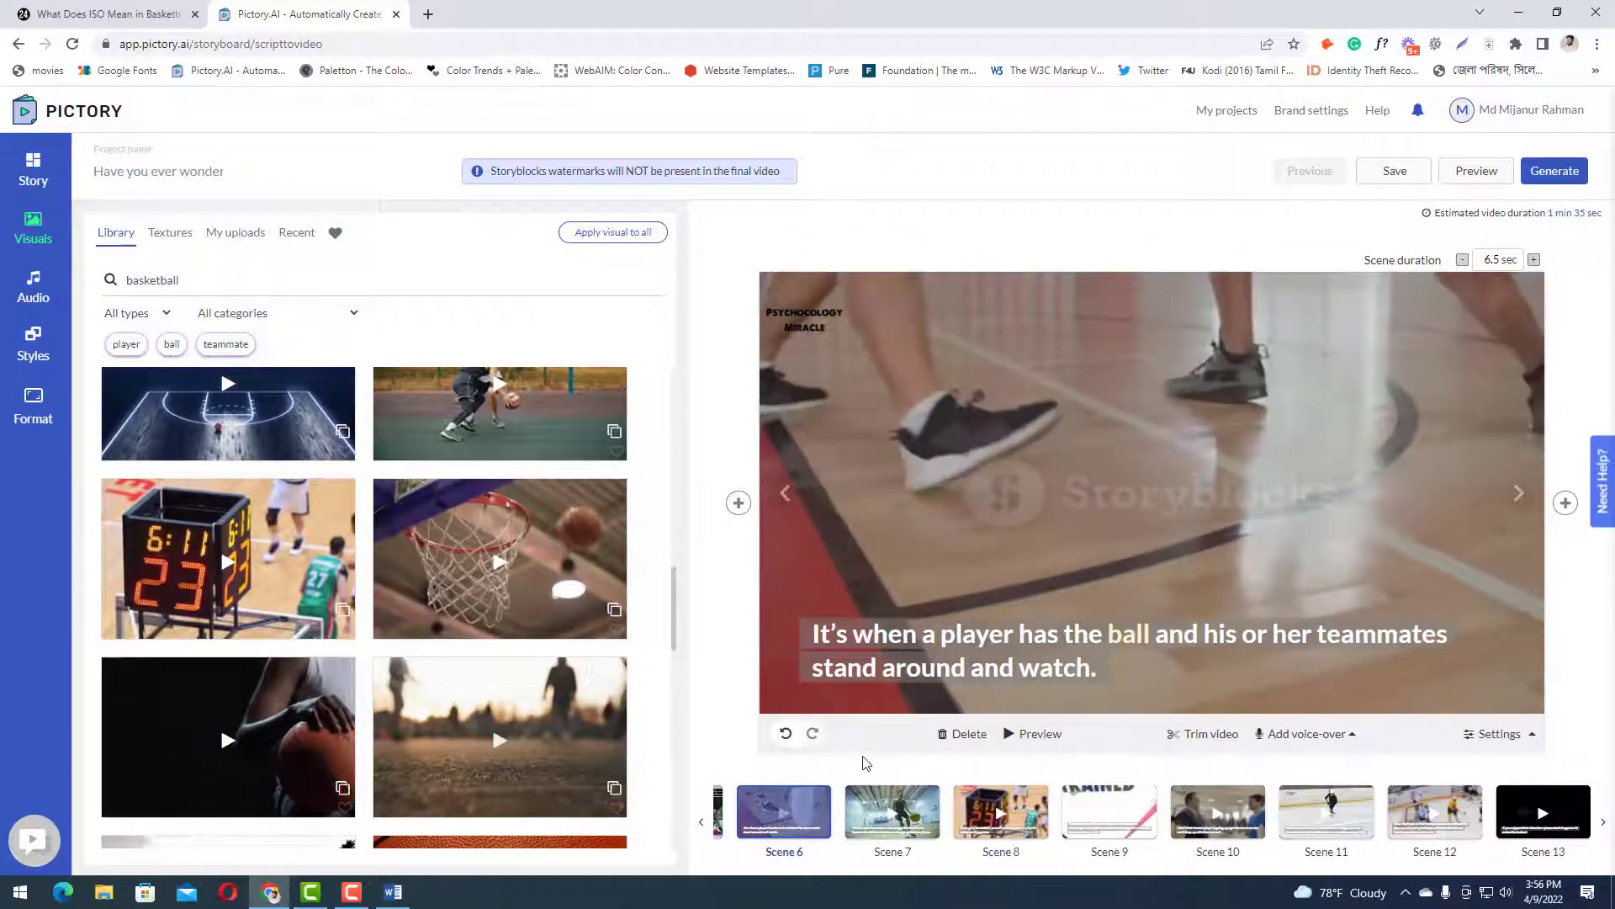
left_click(891, 808)
left_click(1119, 803)
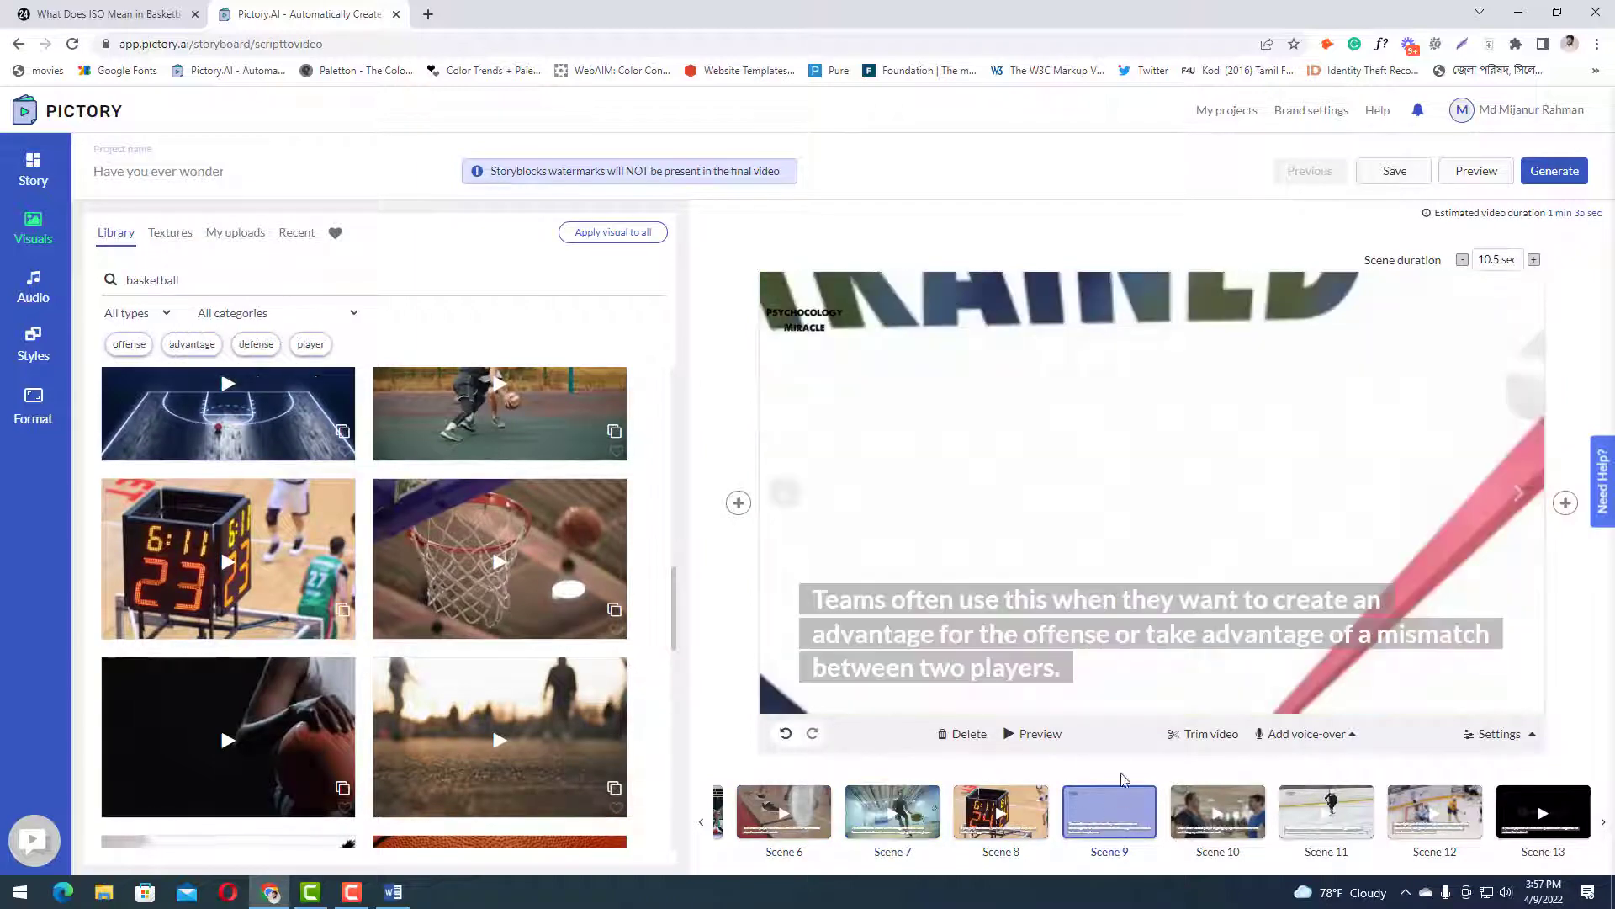
scroll(257, 630, "down", 3)
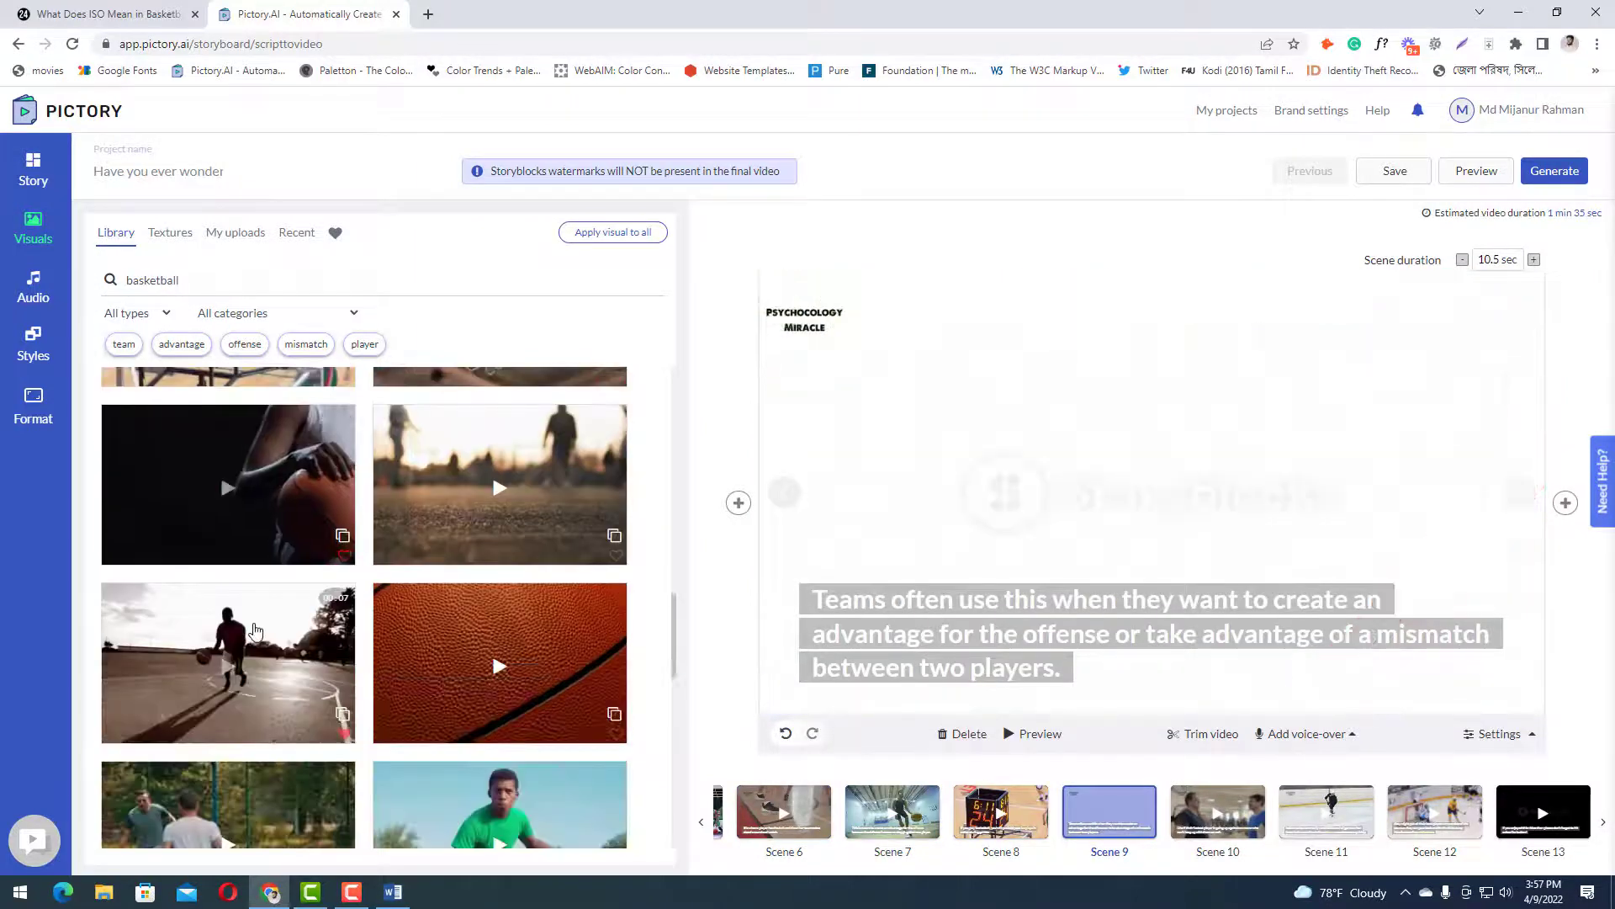
scroll(256, 629, "down", 5)
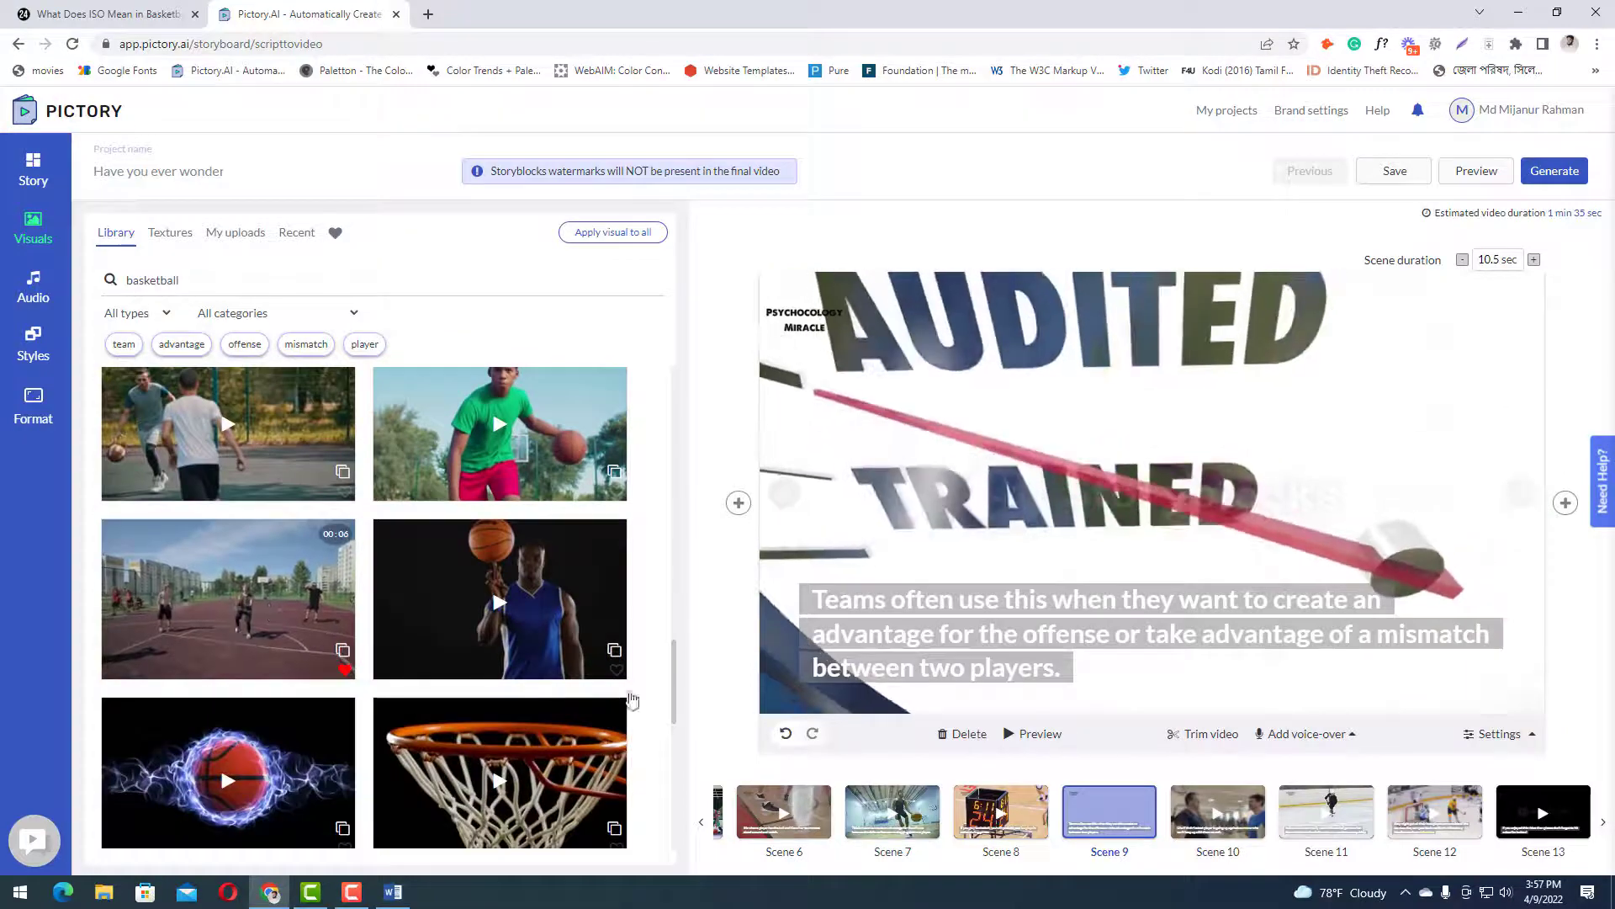
left_click(228, 599)
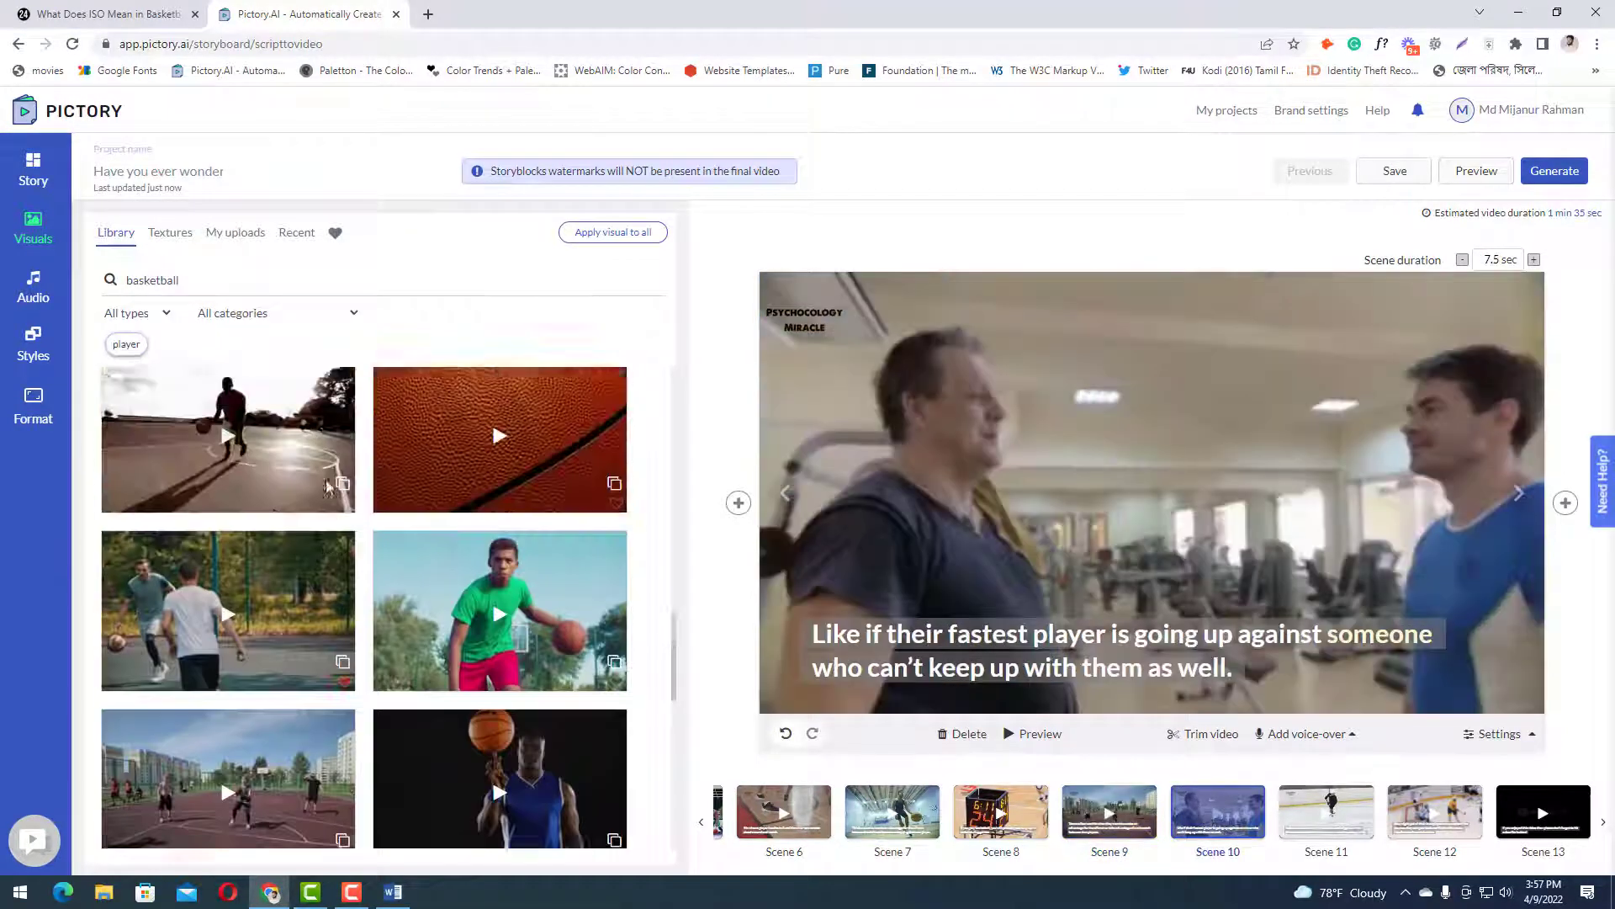
- Set Scene 10's visual to the outdoor one-on-one dribbling clip and Scene 11's to the team huddle in front of a hoop
scroll(329, 486, "up", 5)
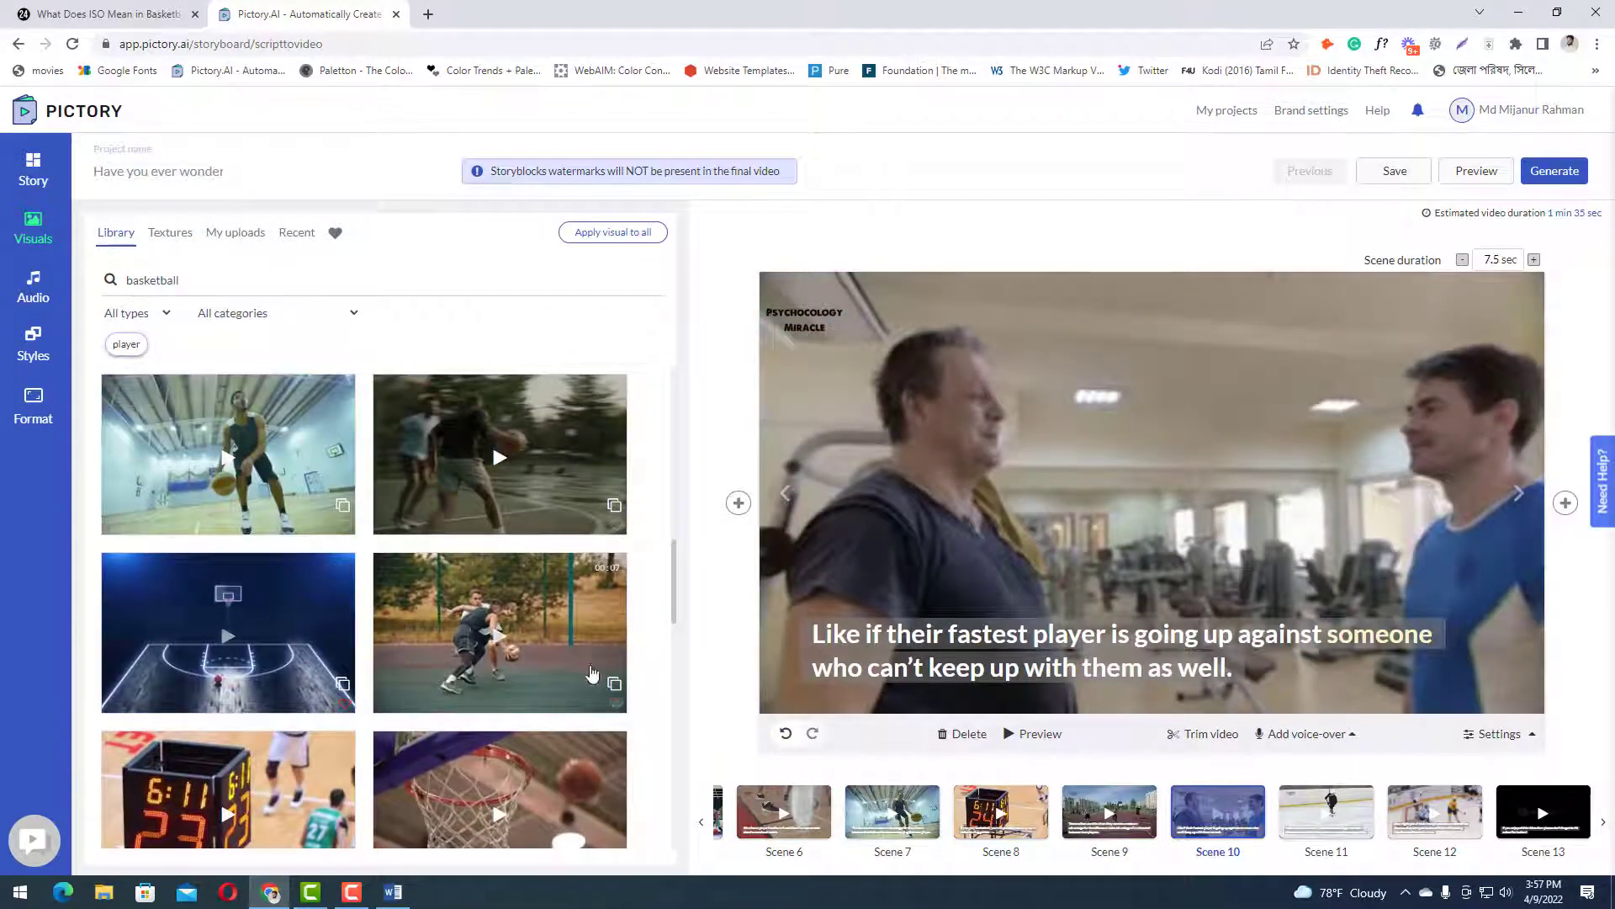
left_click(593, 673)
scroll(504, 657, "down", 8)
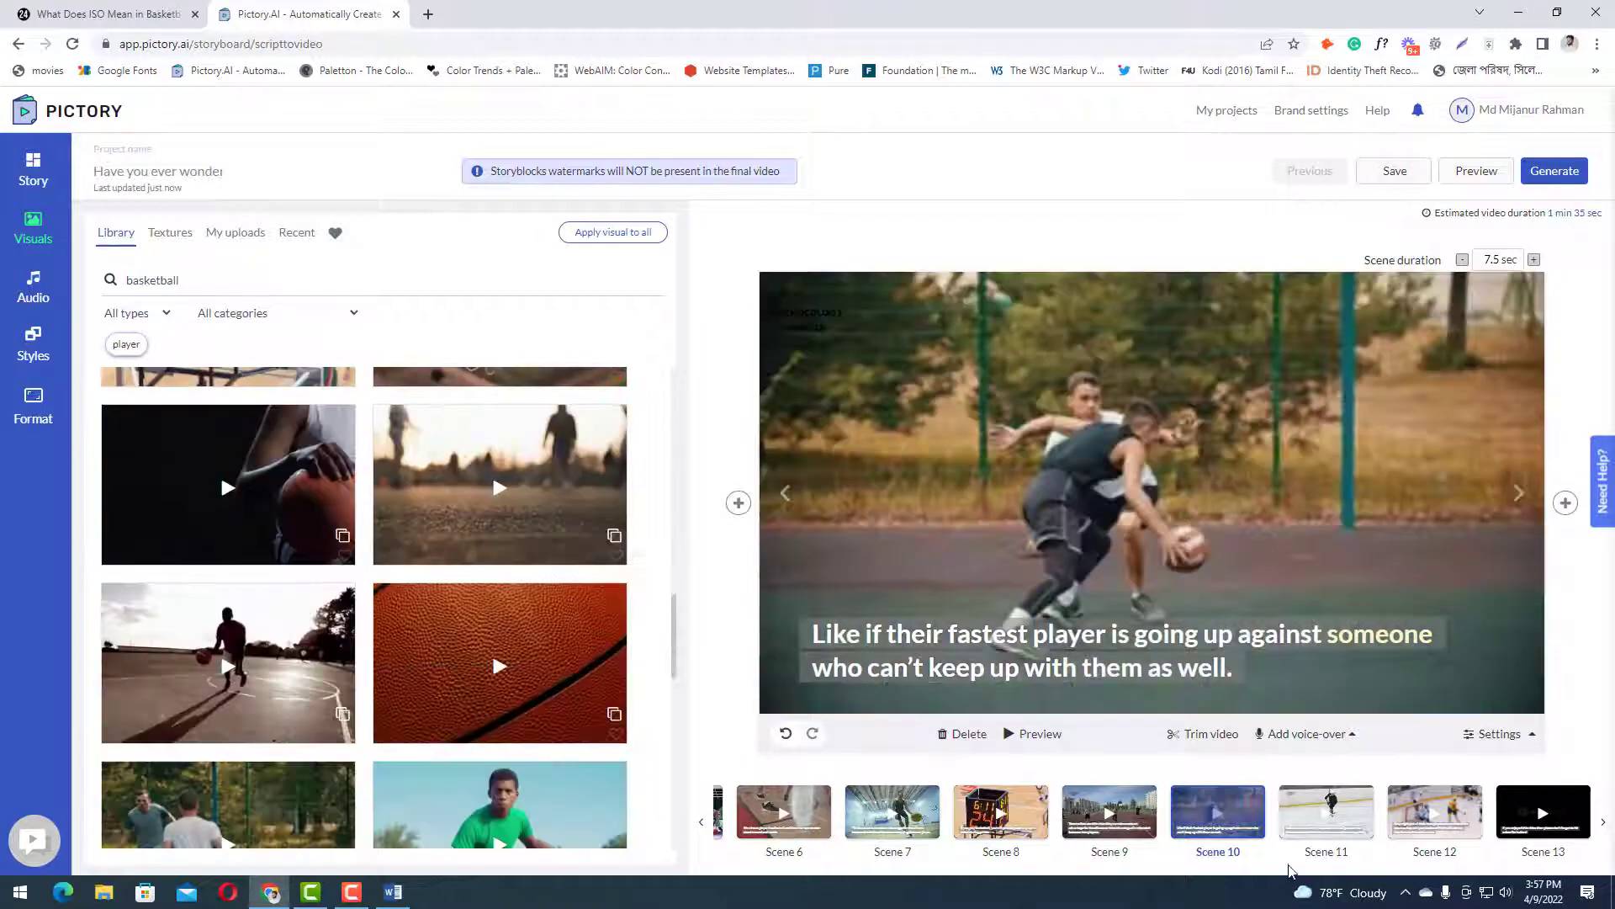
left_click(1314, 820)
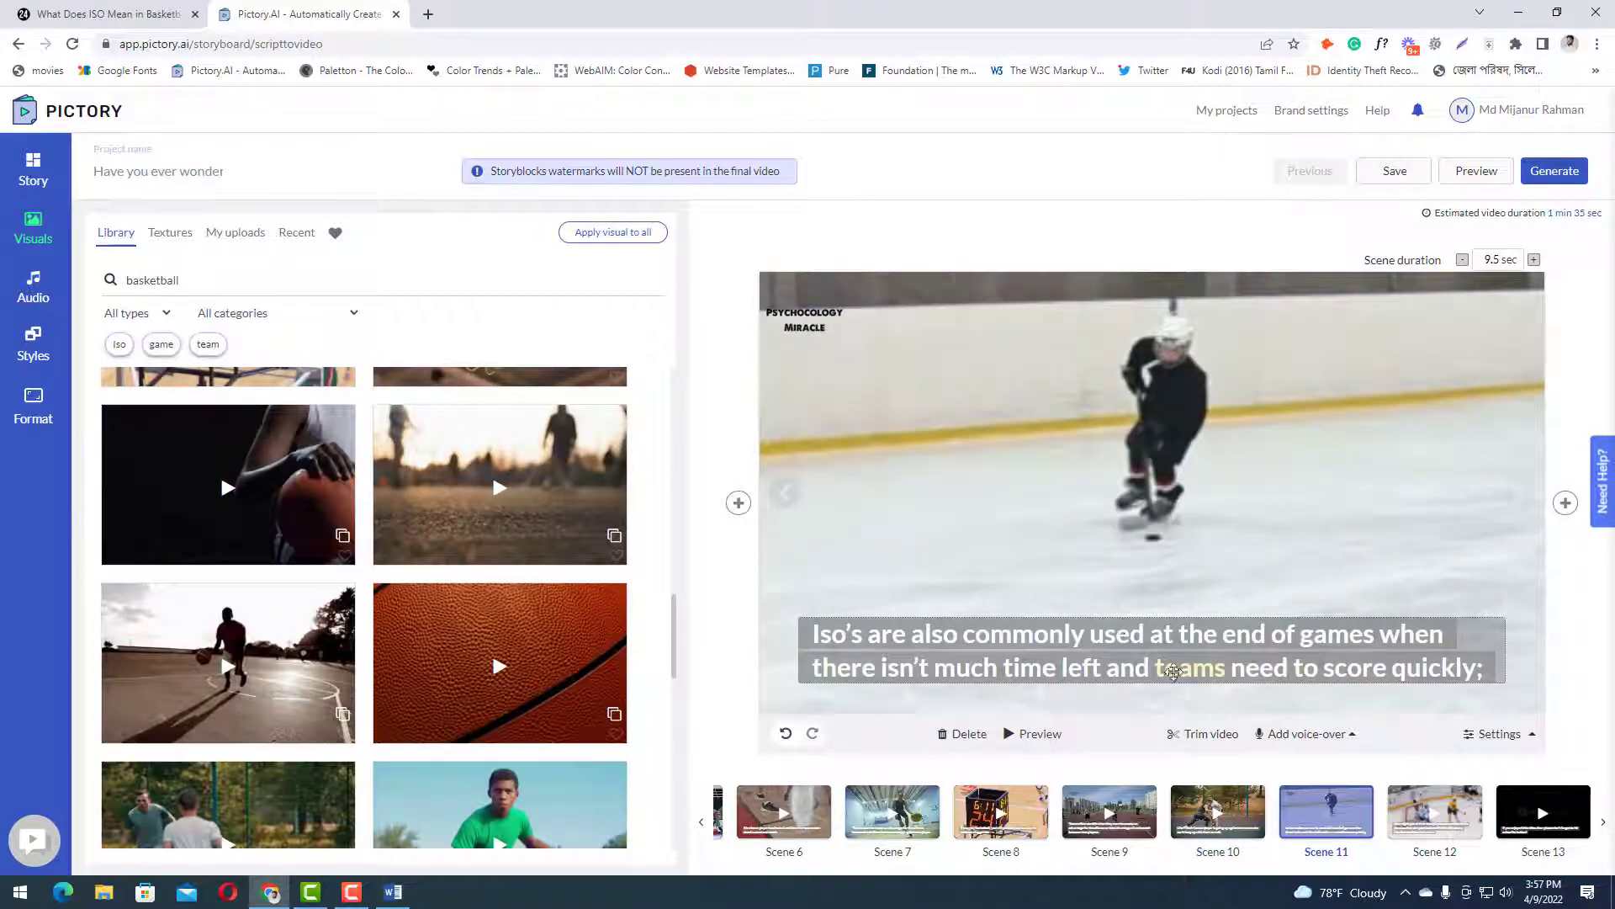
scroll(342, 660, "down", 5)
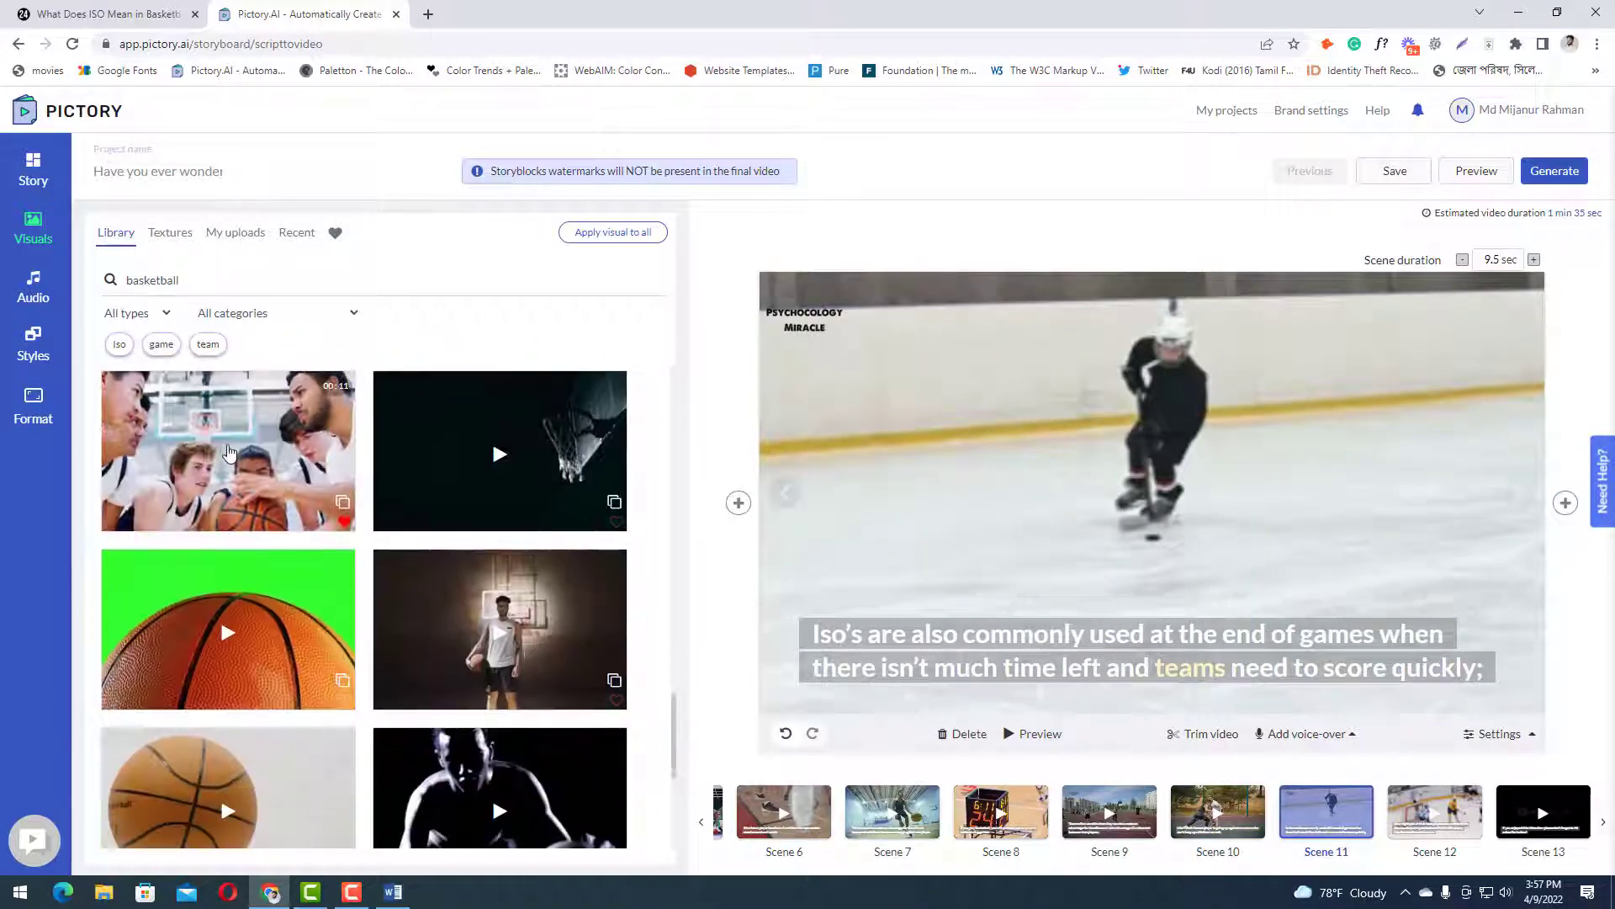
left_click(252, 463)
- Apply the clip of the team huddle seen from below the hoop to Scene 12
left_click(1466, 820)
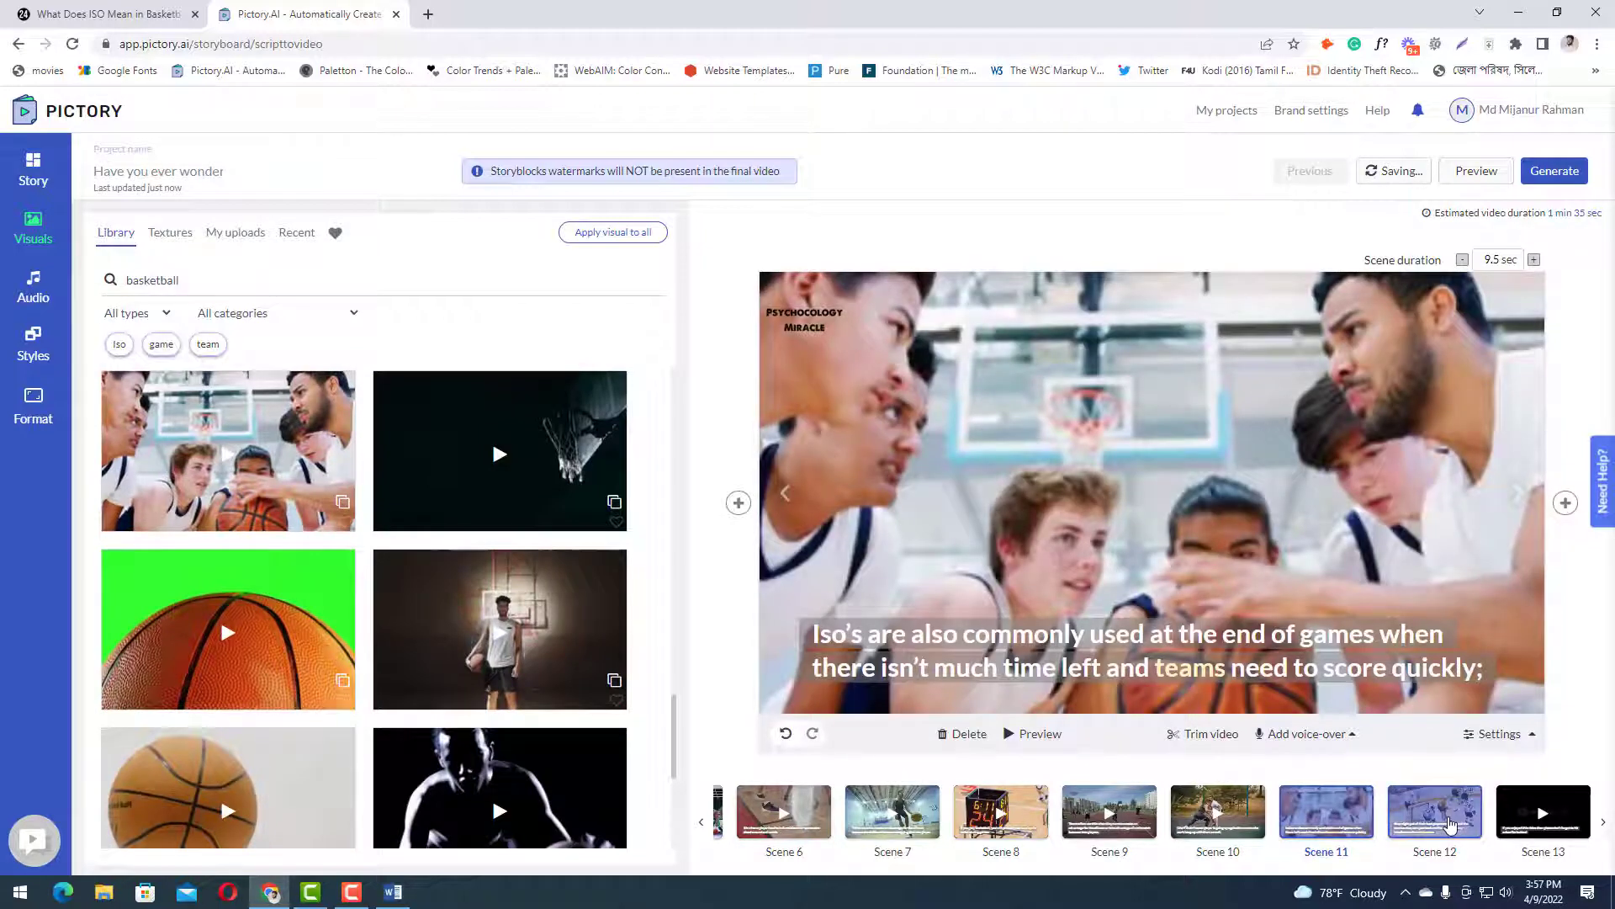
scroll(234, 598, "down", 2)
scroll(234, 598, "down", 3)
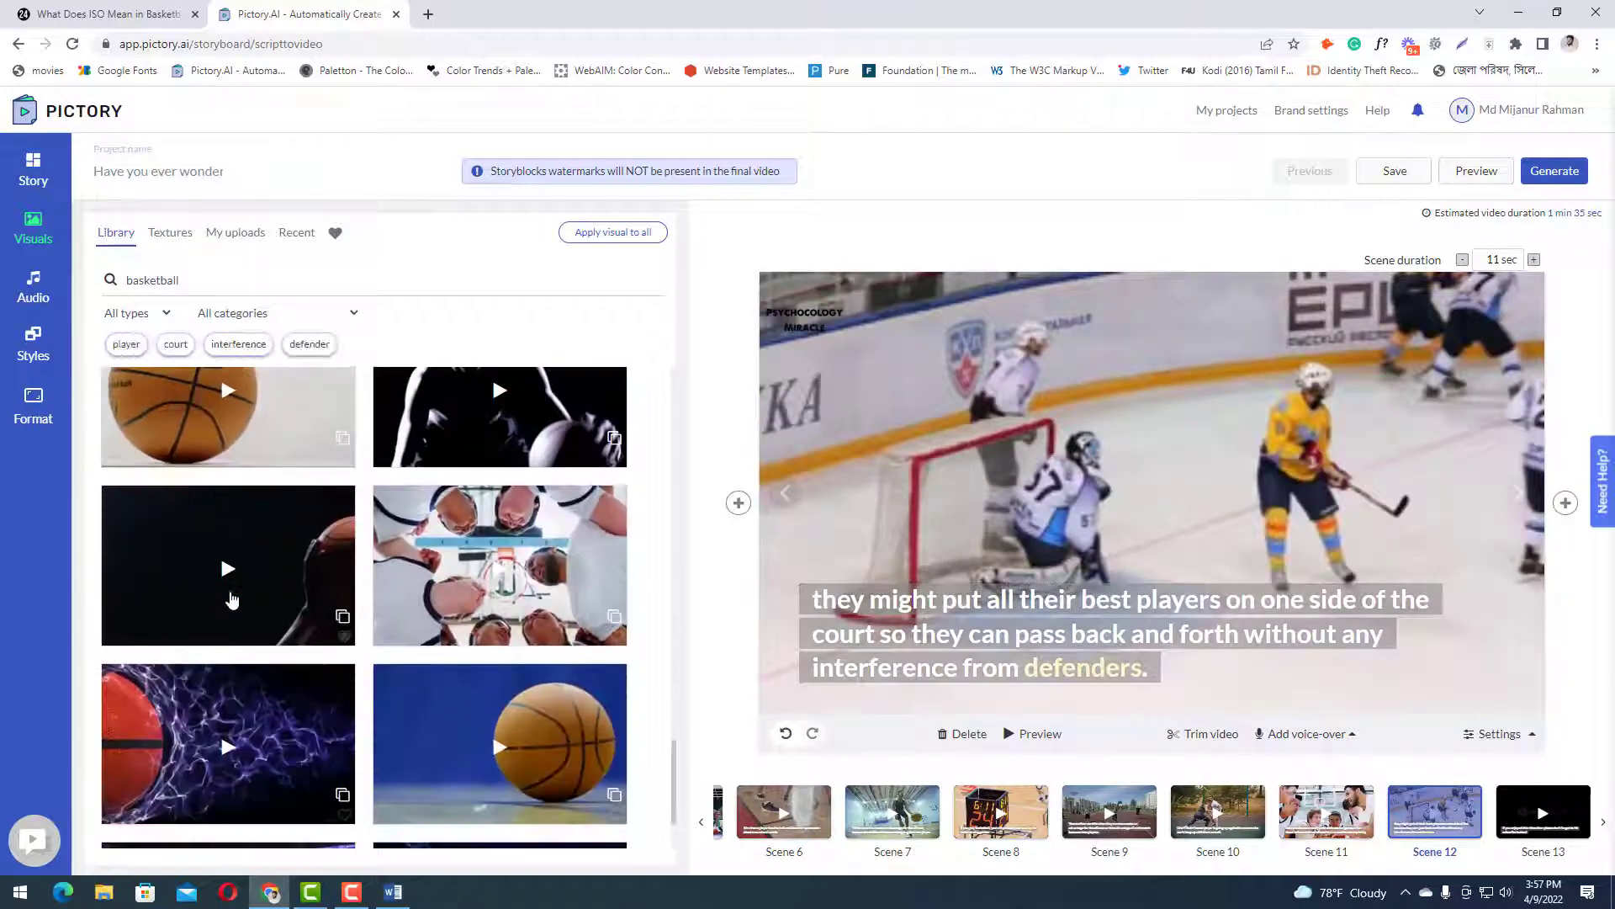
left_click(462, 573)
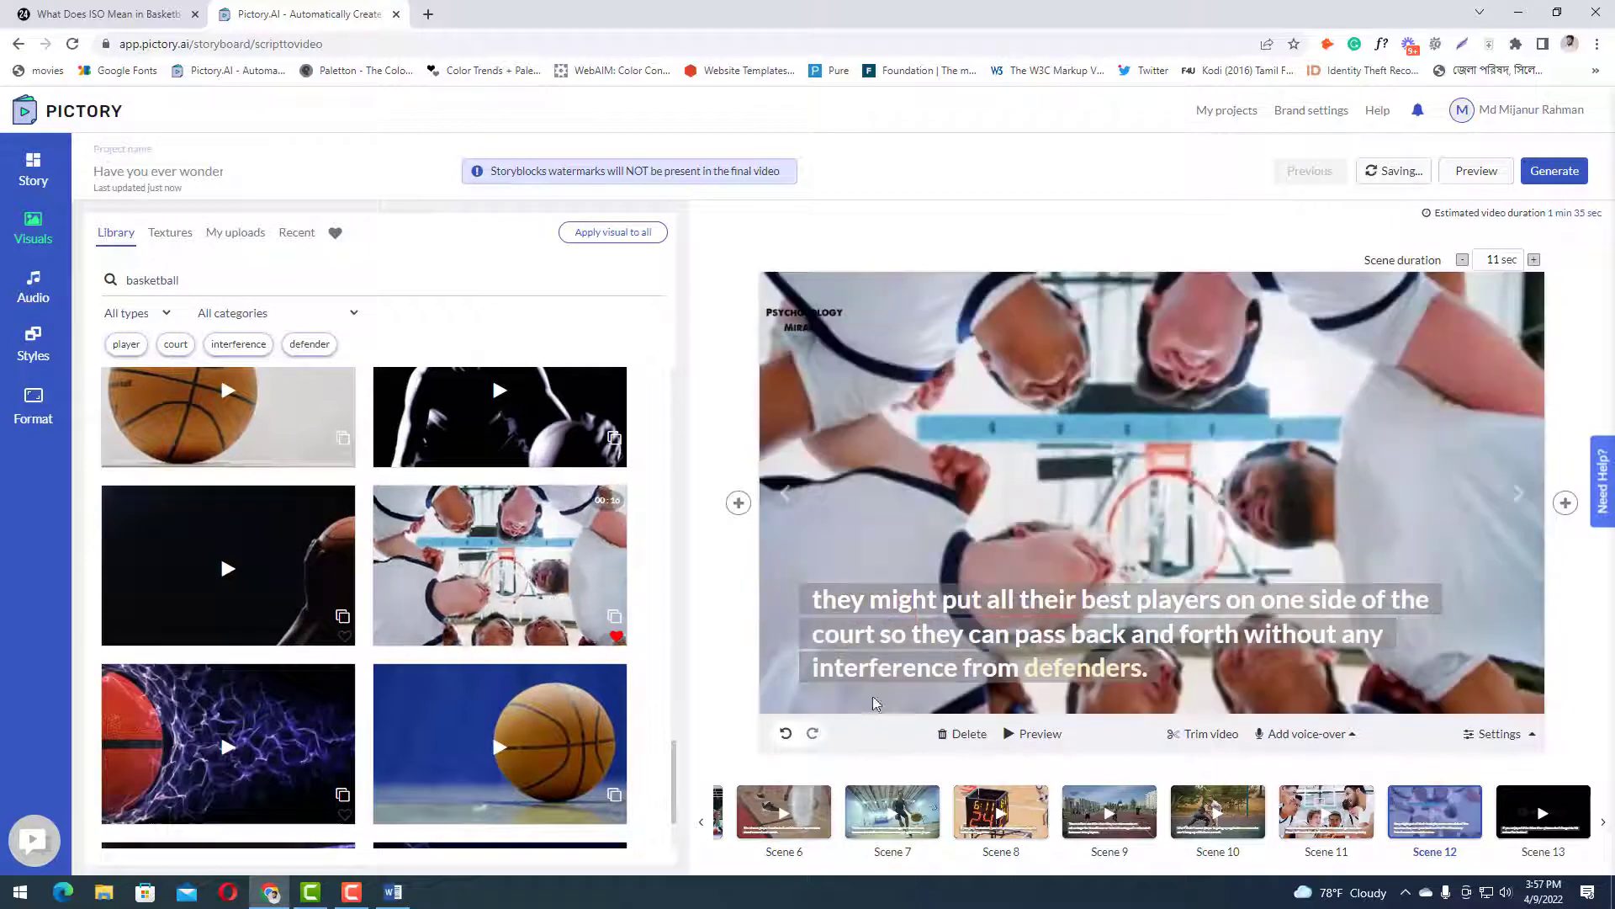
- Open Scene 13 and look through the visuals library for "thanks" clips that suit the closing line
left_click(1571, 822)
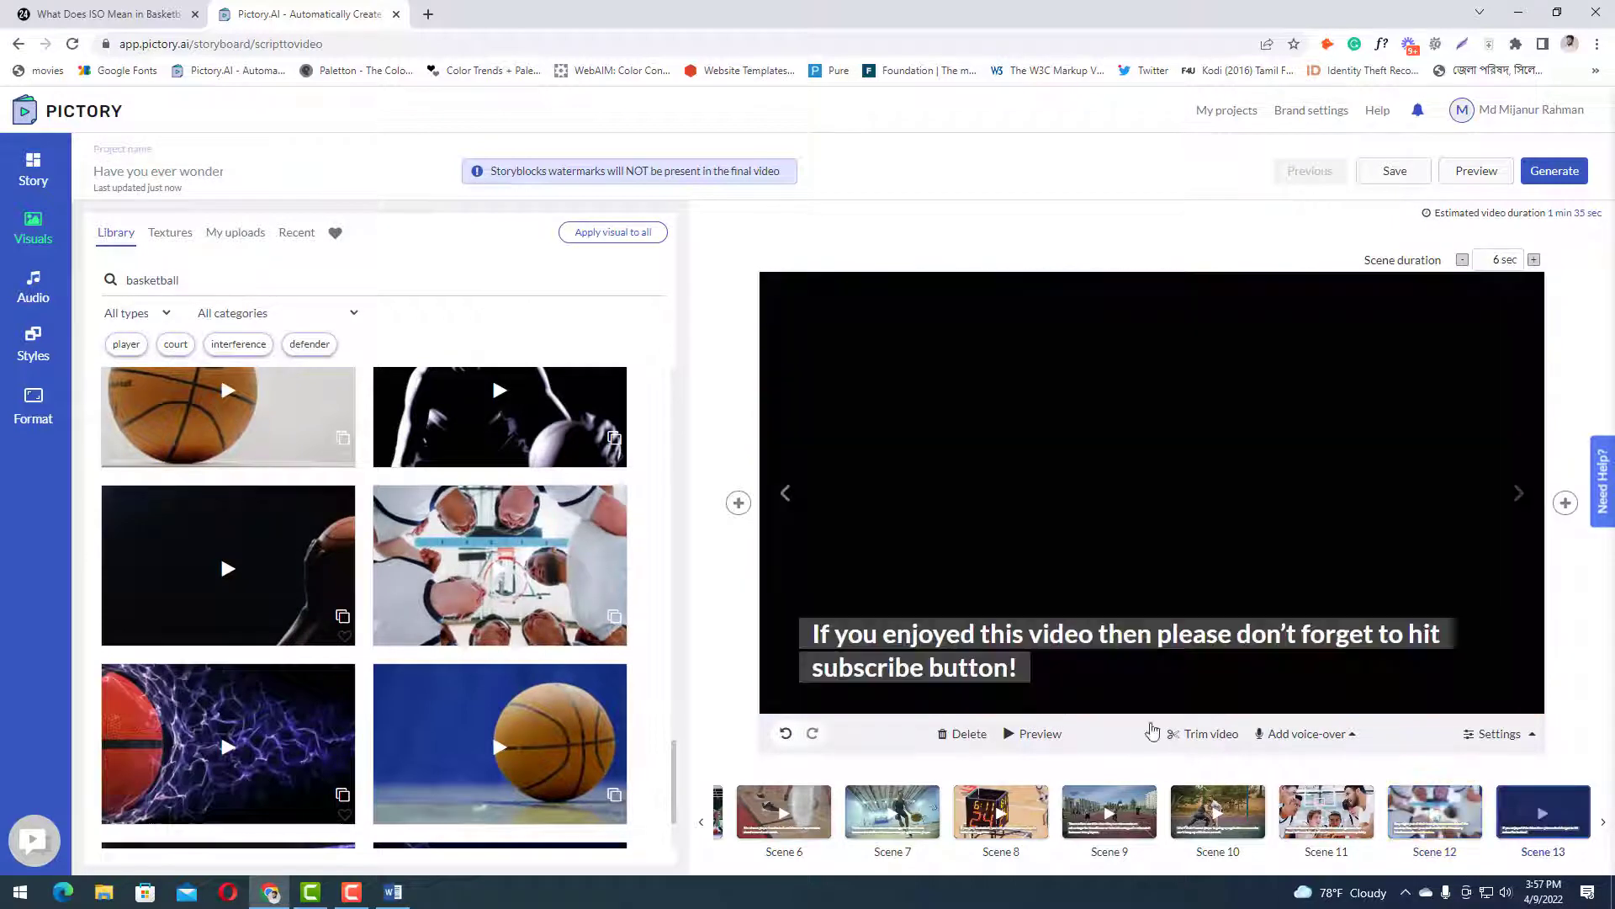
left_click(204, 282)
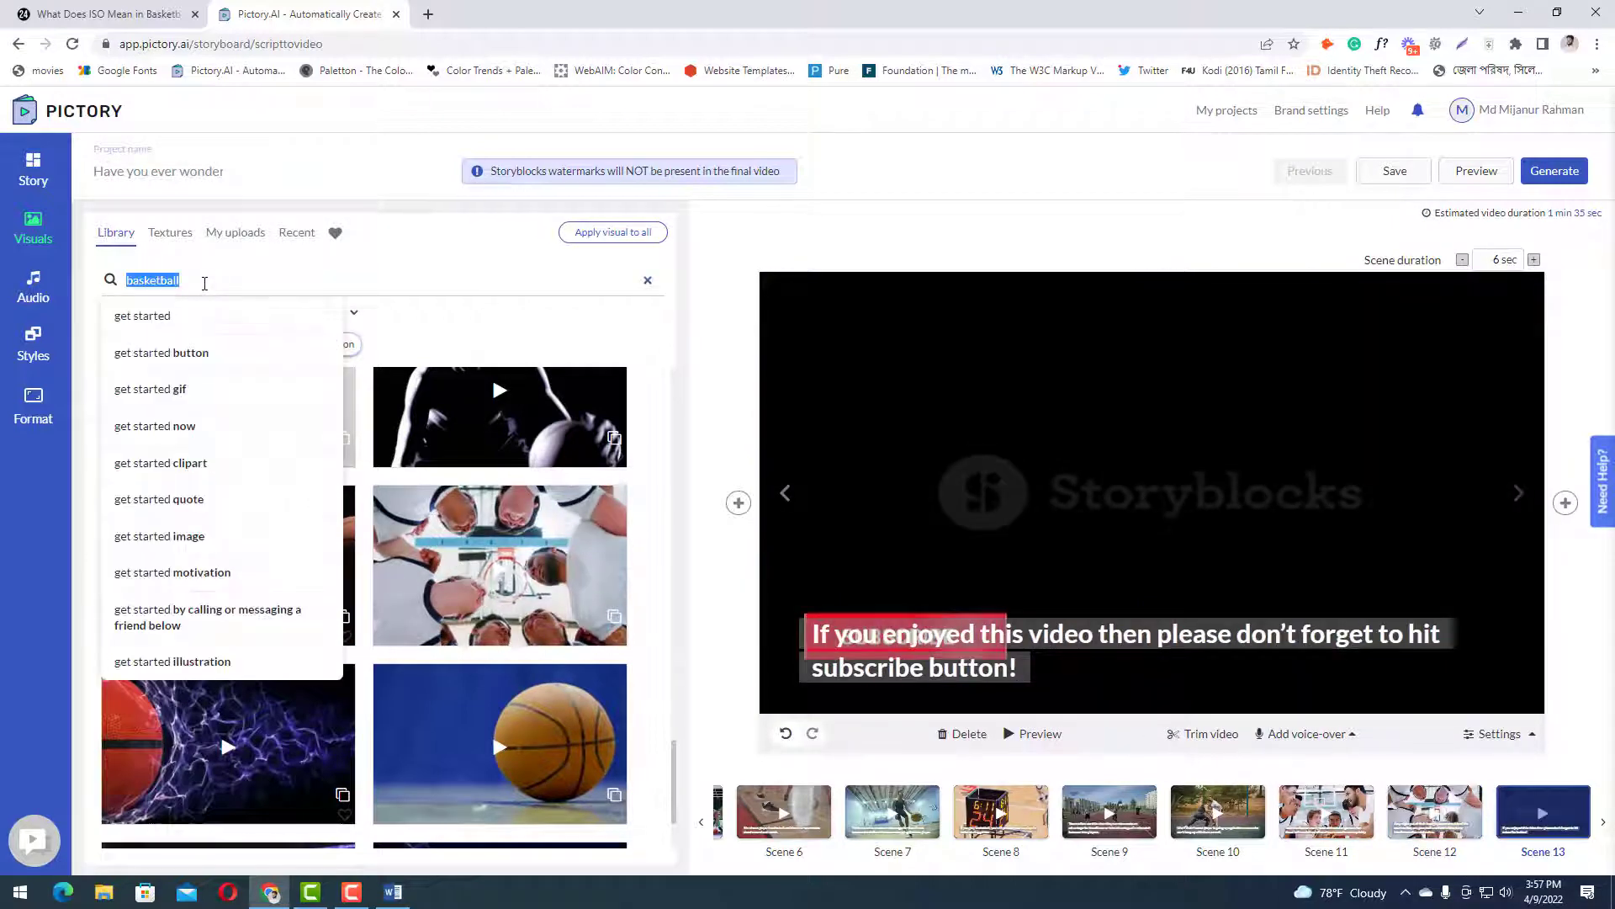
type("thank")
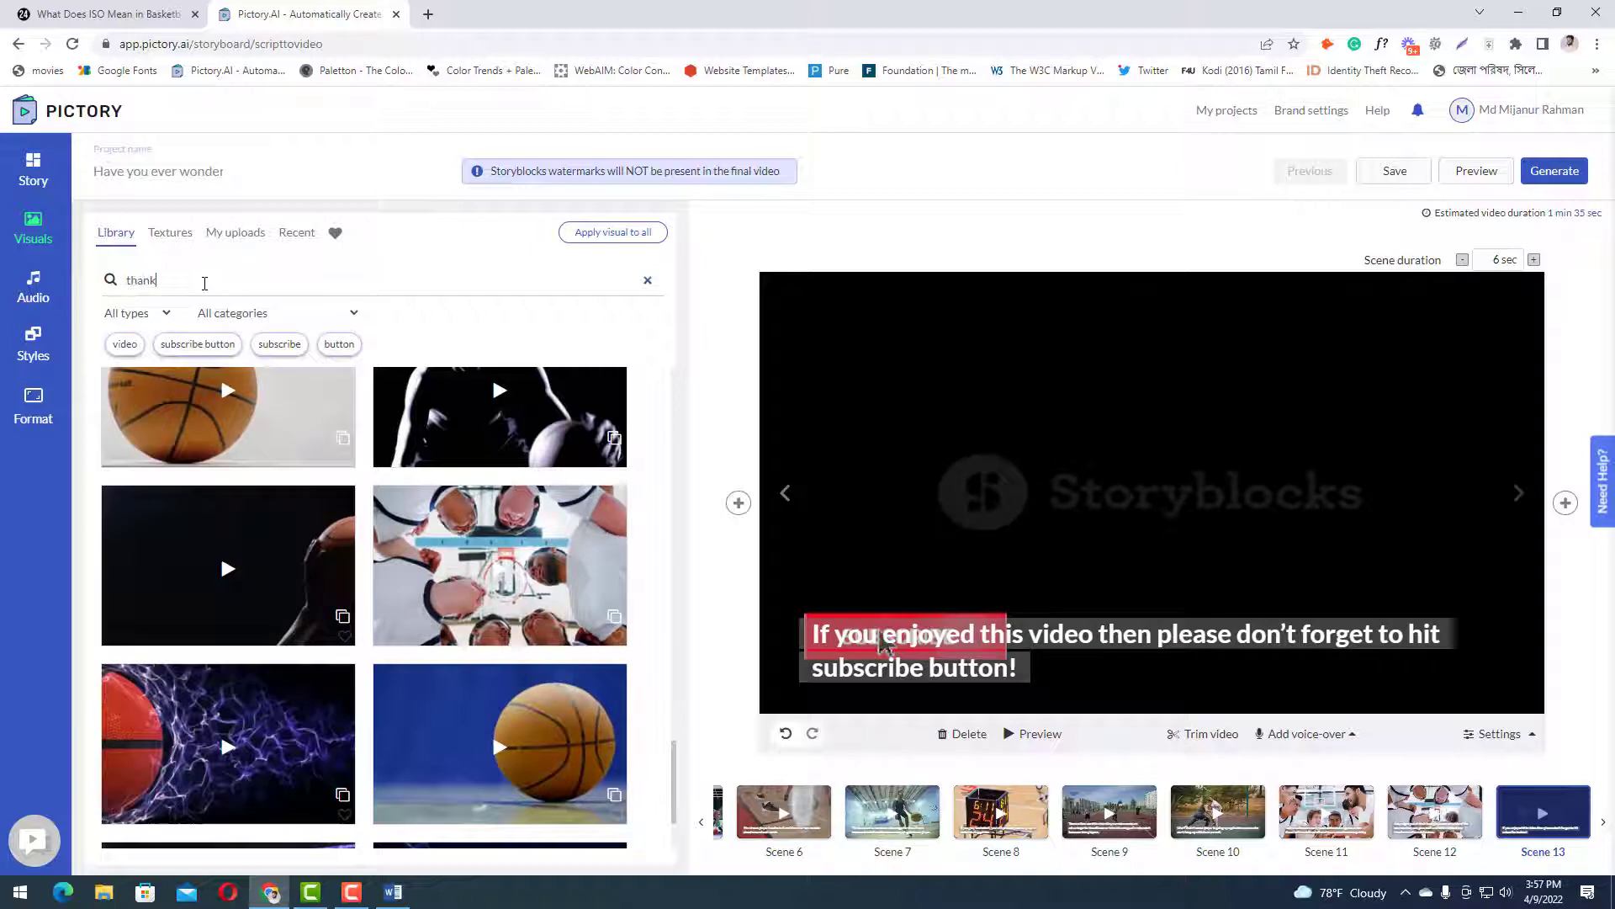
type("s")
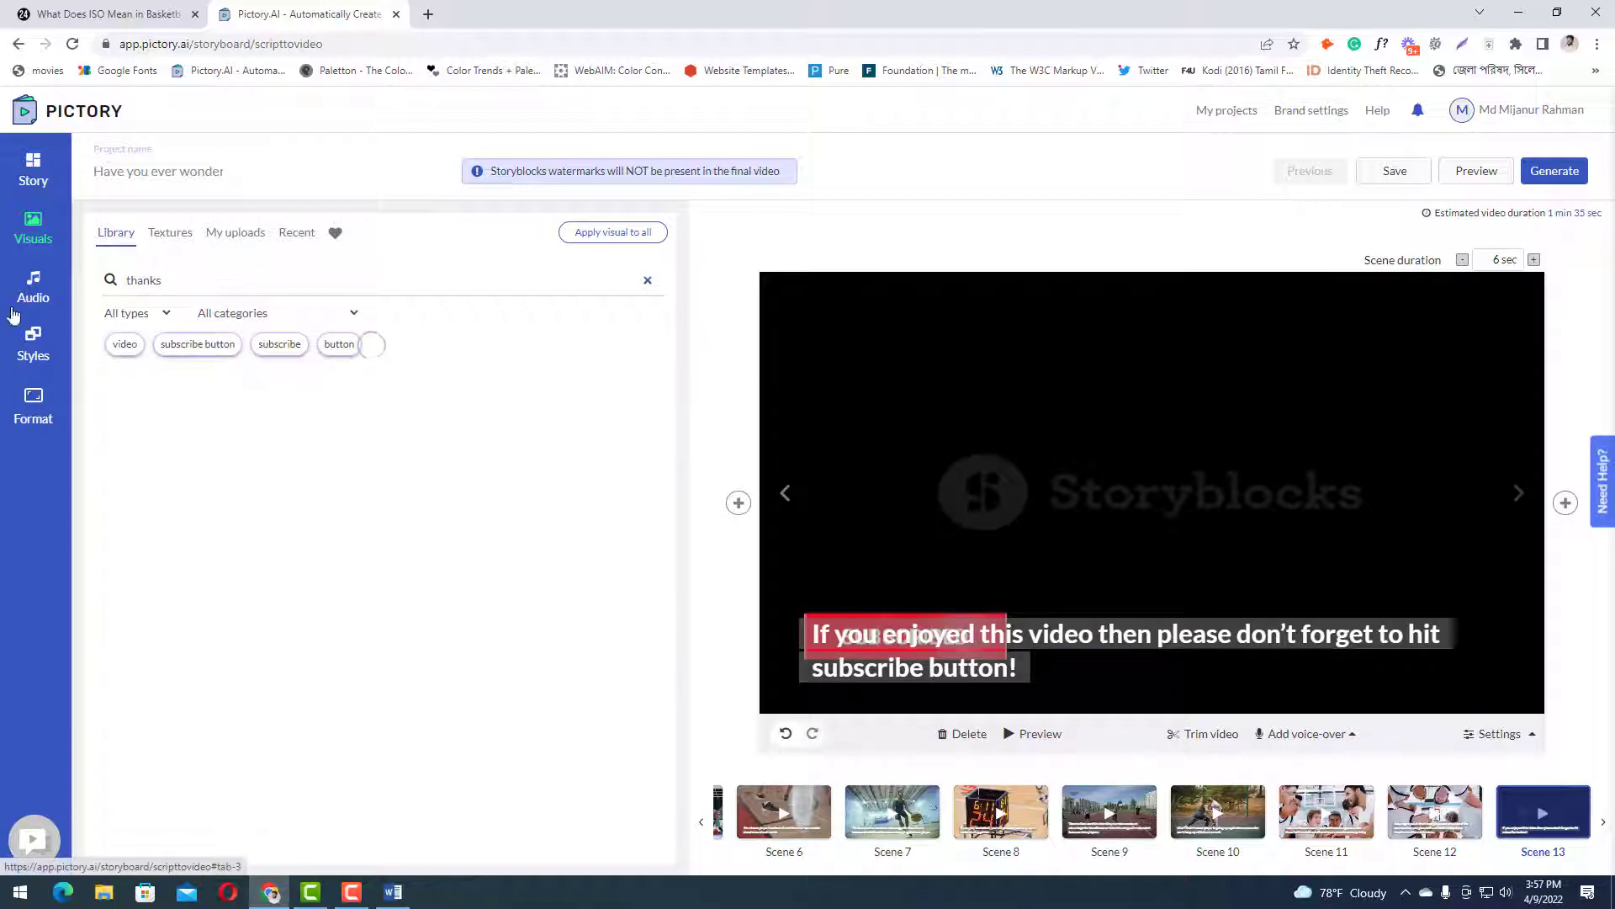
scroll(308, 537, "down", 2)
scroll(308, 537, "down", 8)
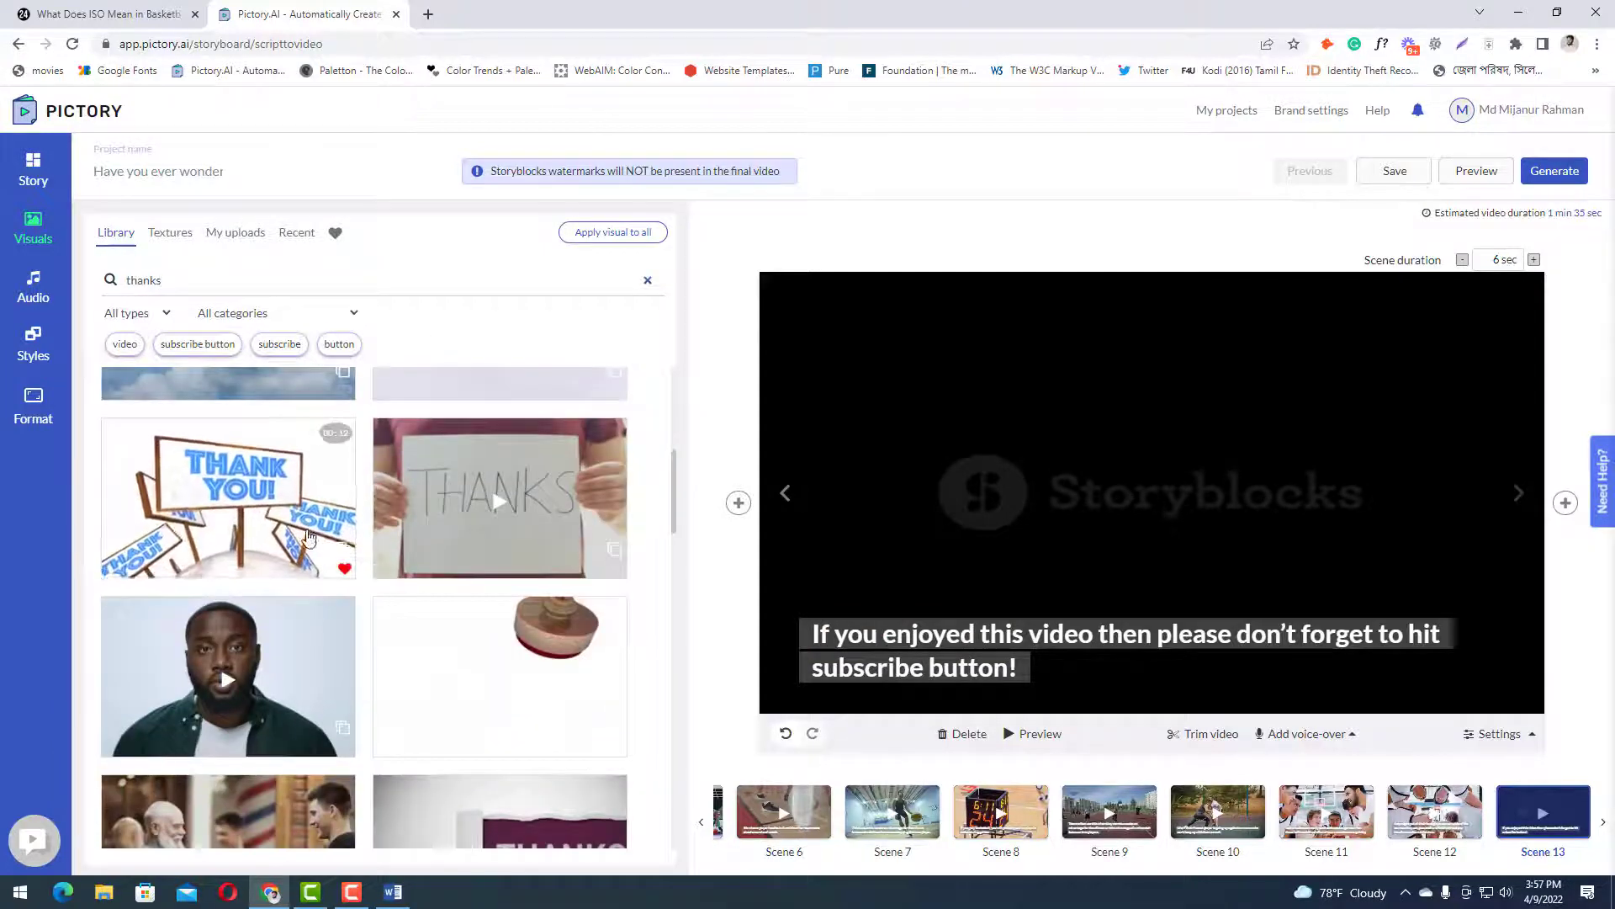
scroll(308, 537, "down", 7)
scroll(295, 530, "down", 5)
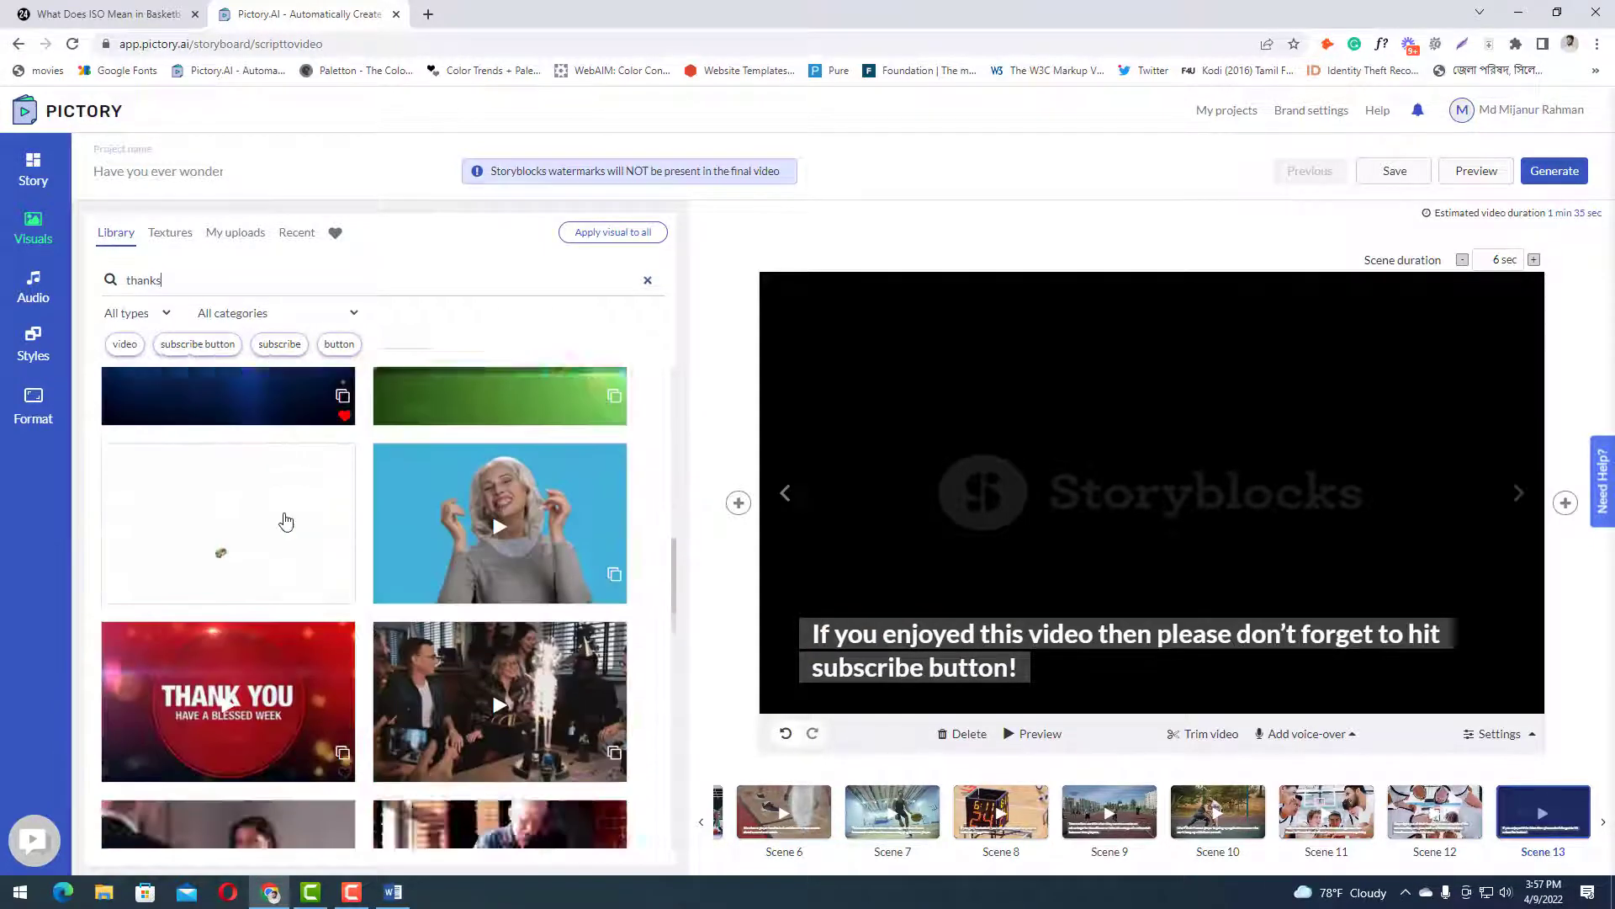
- Search the visuals library for "subscribe" and apply the Like and Subscribe button clip with the blurred video-wall background to Scene 13
double_click(183, 267)
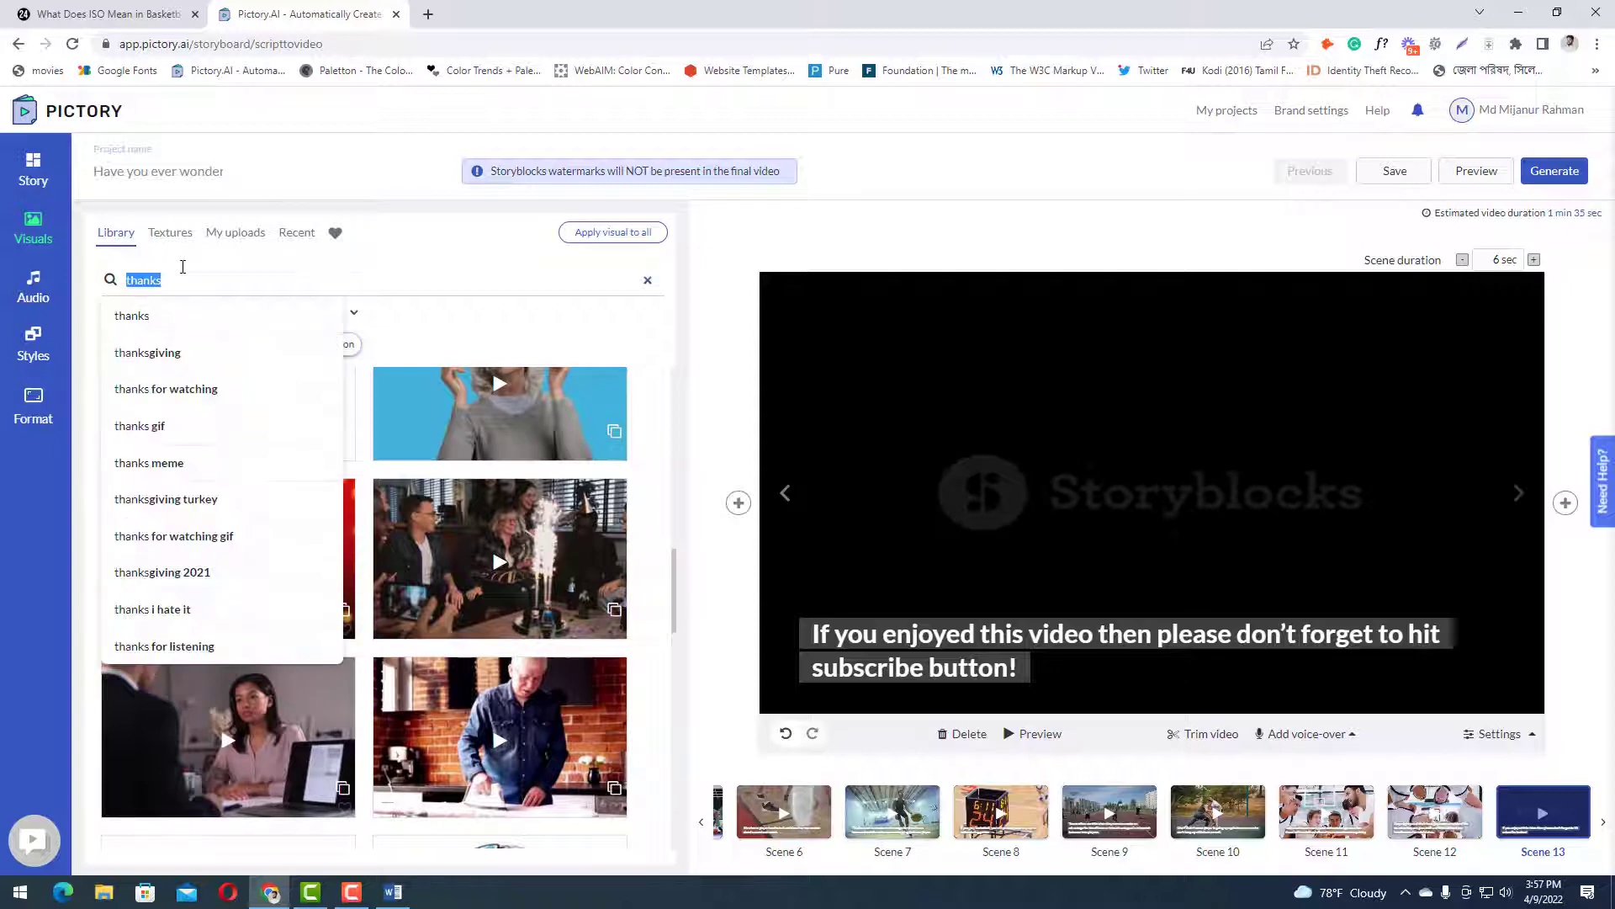
type("subscr")
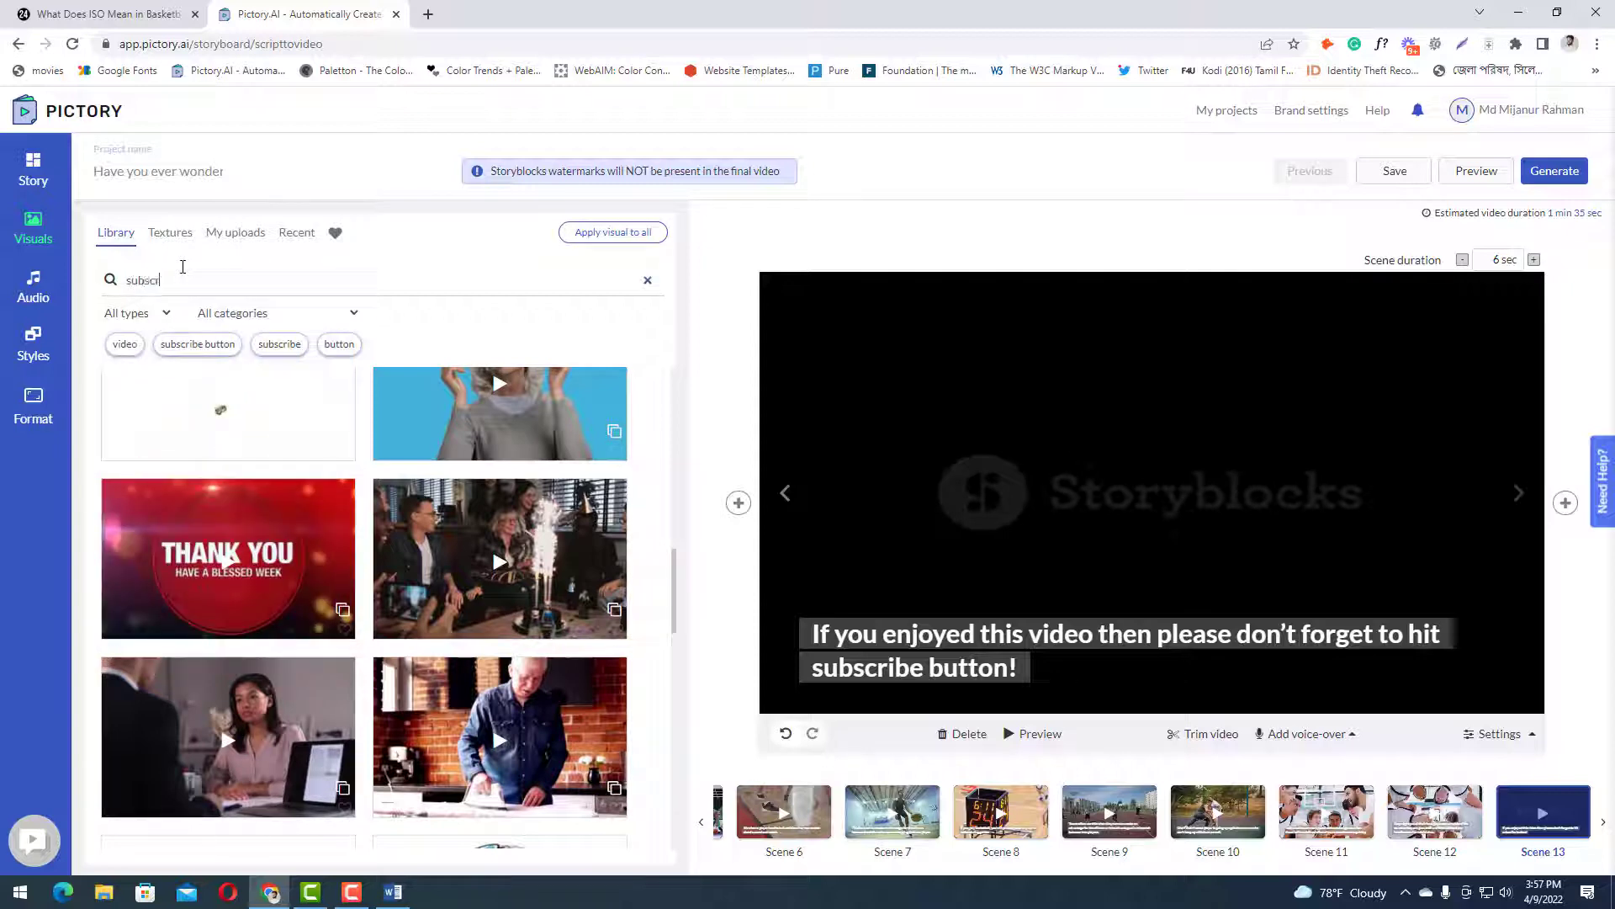
type("ibe")
key("Return")
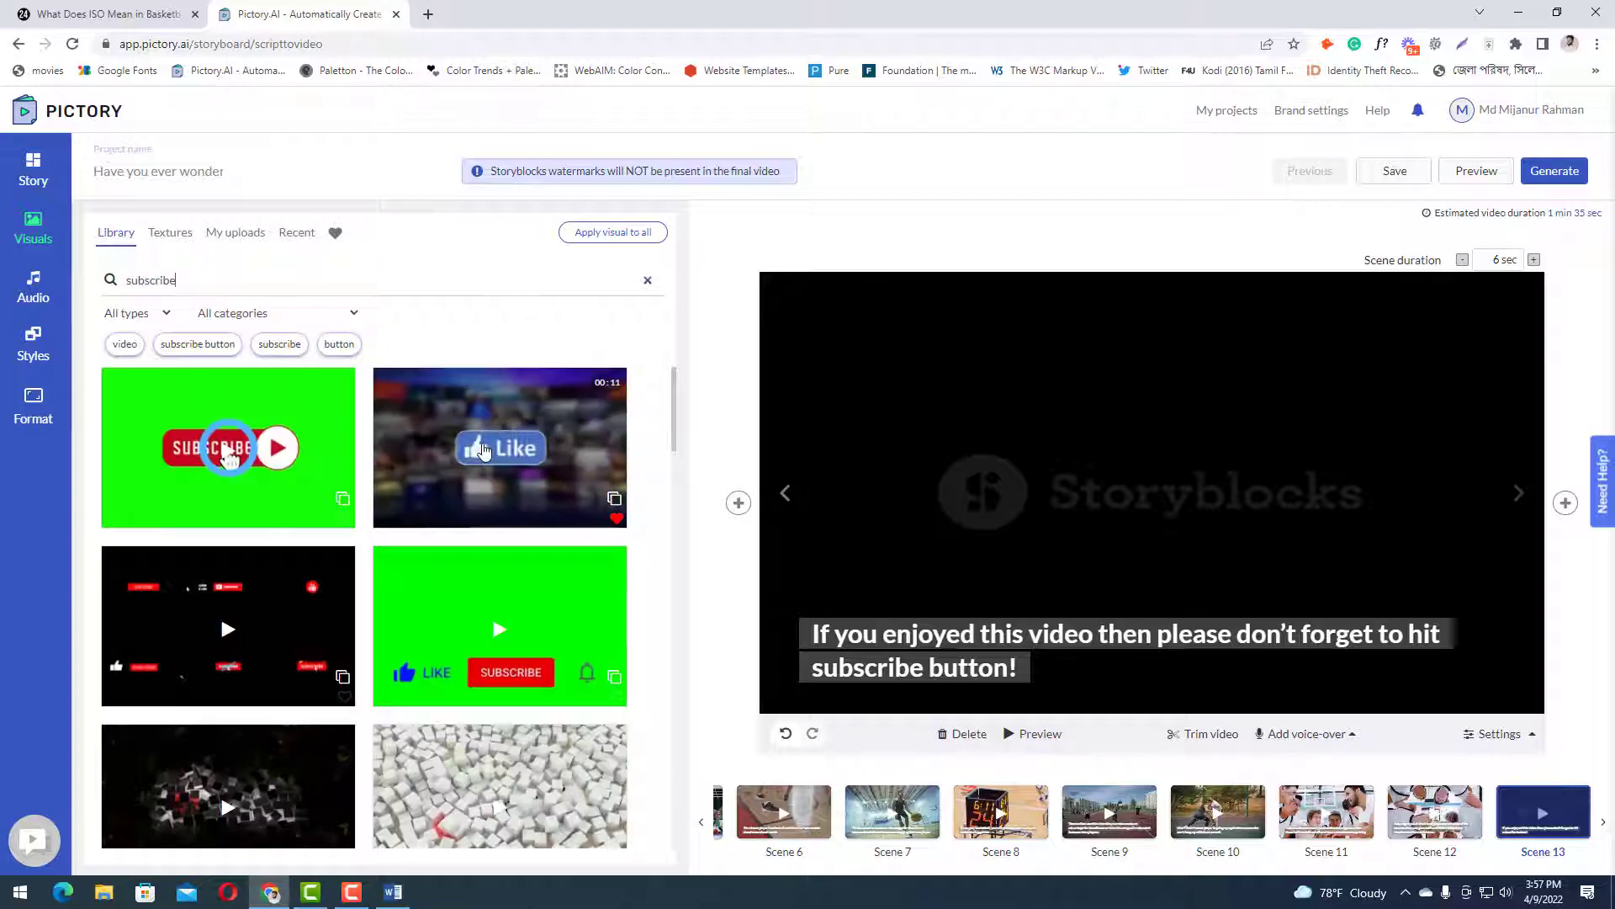
left_click(499, 448)
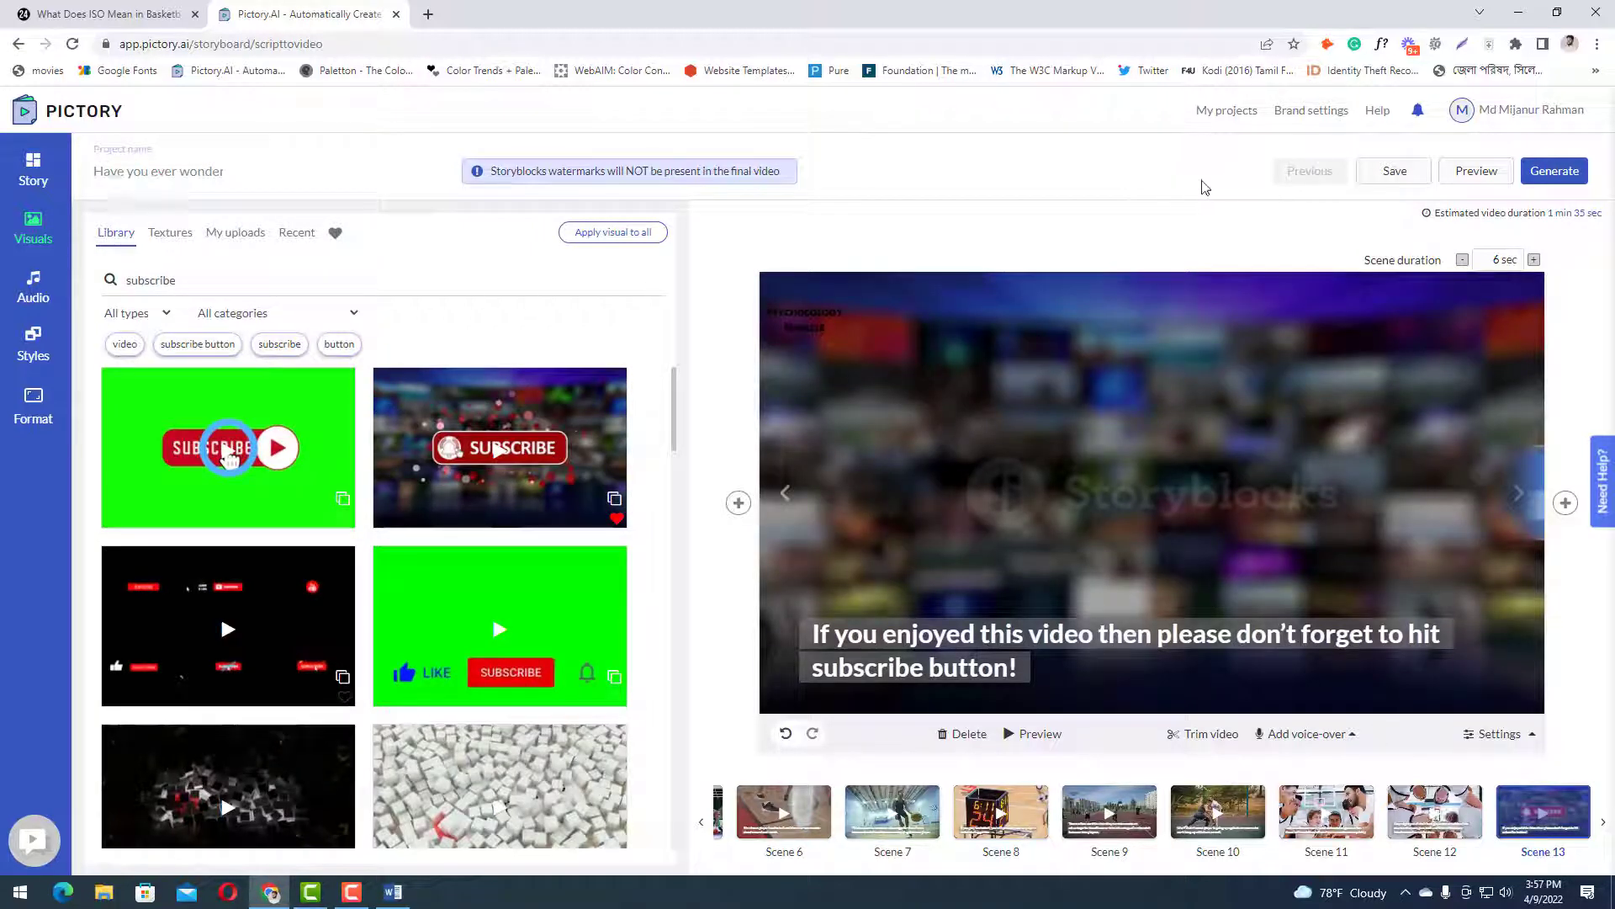
key("F9")
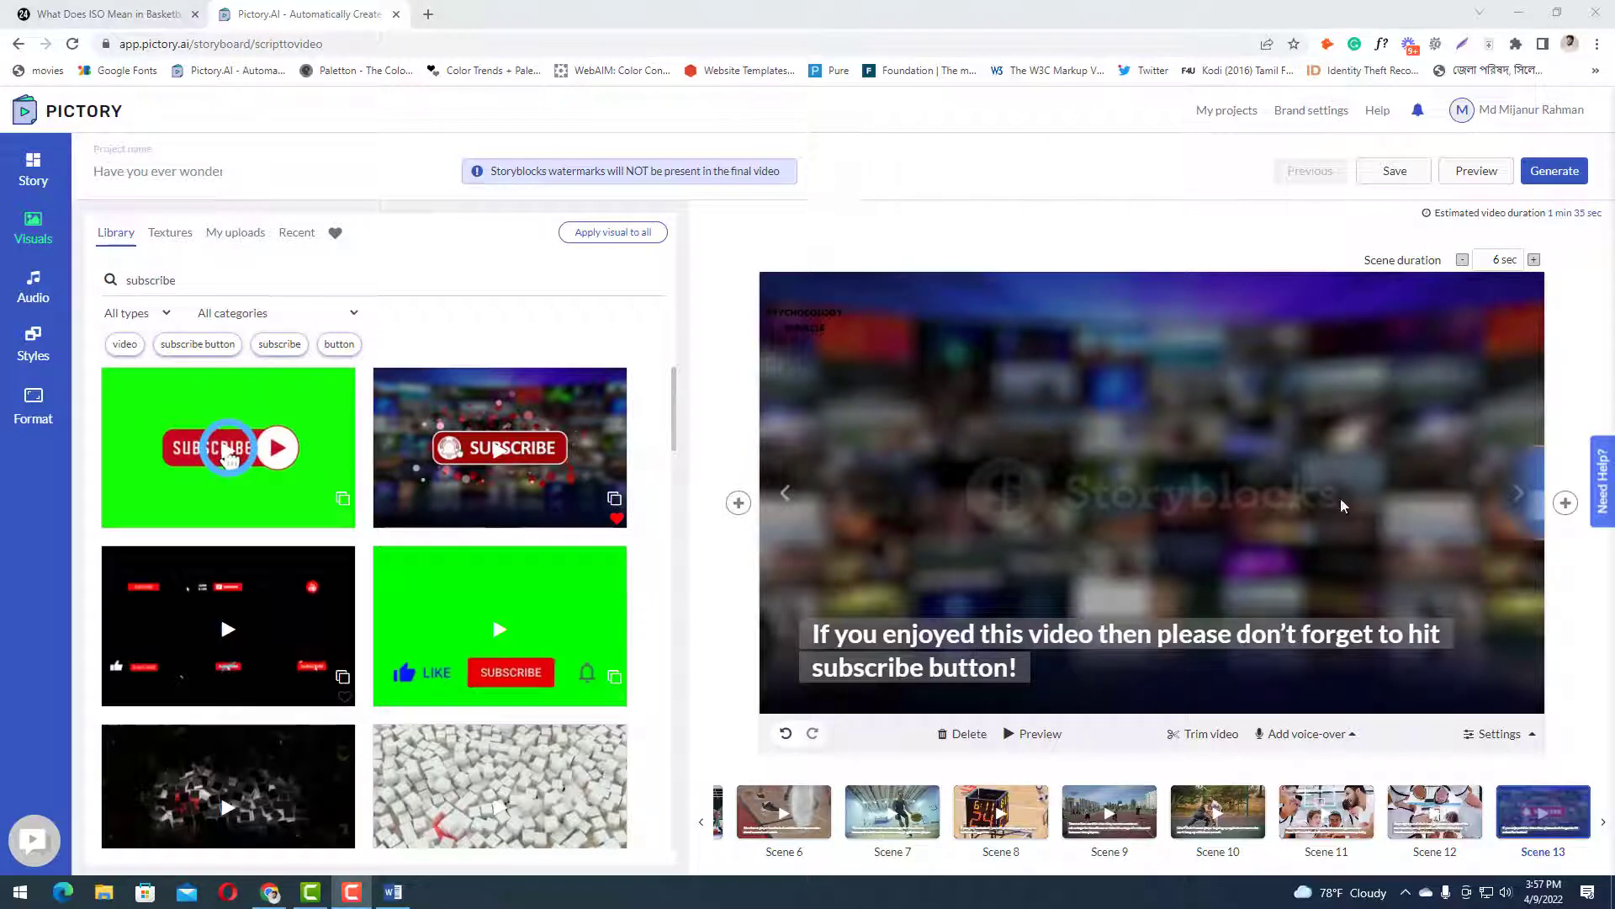
- Play the full video preview to check the scenes, captions and voice-over, pause it during Scene 12 and close it
left_click(1472, 169)
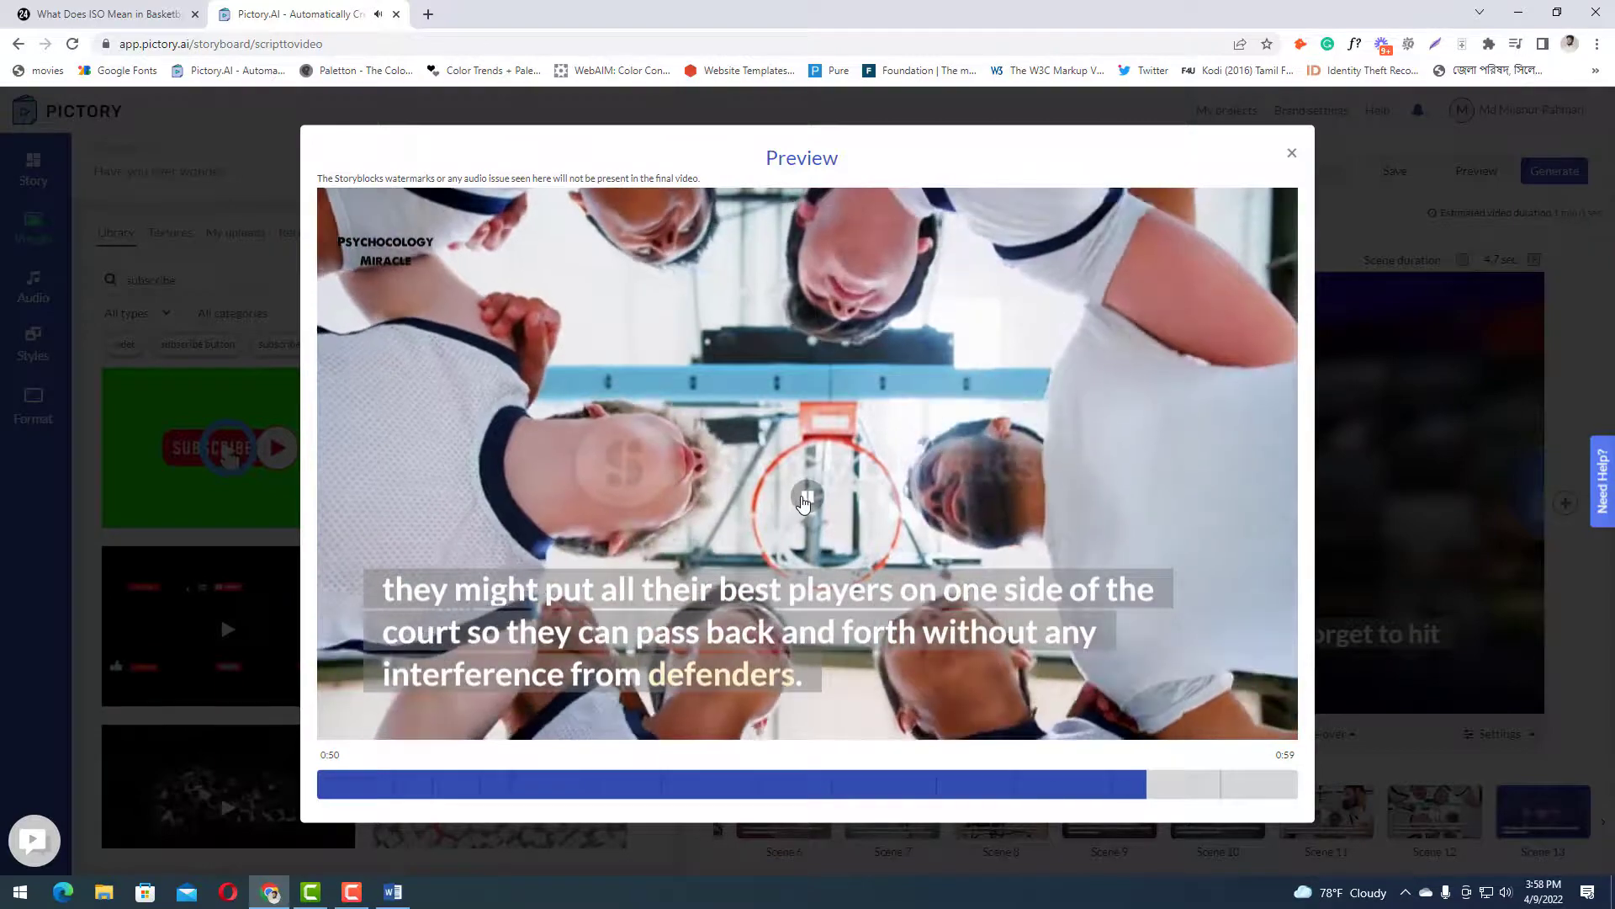
left_click(803, 502)
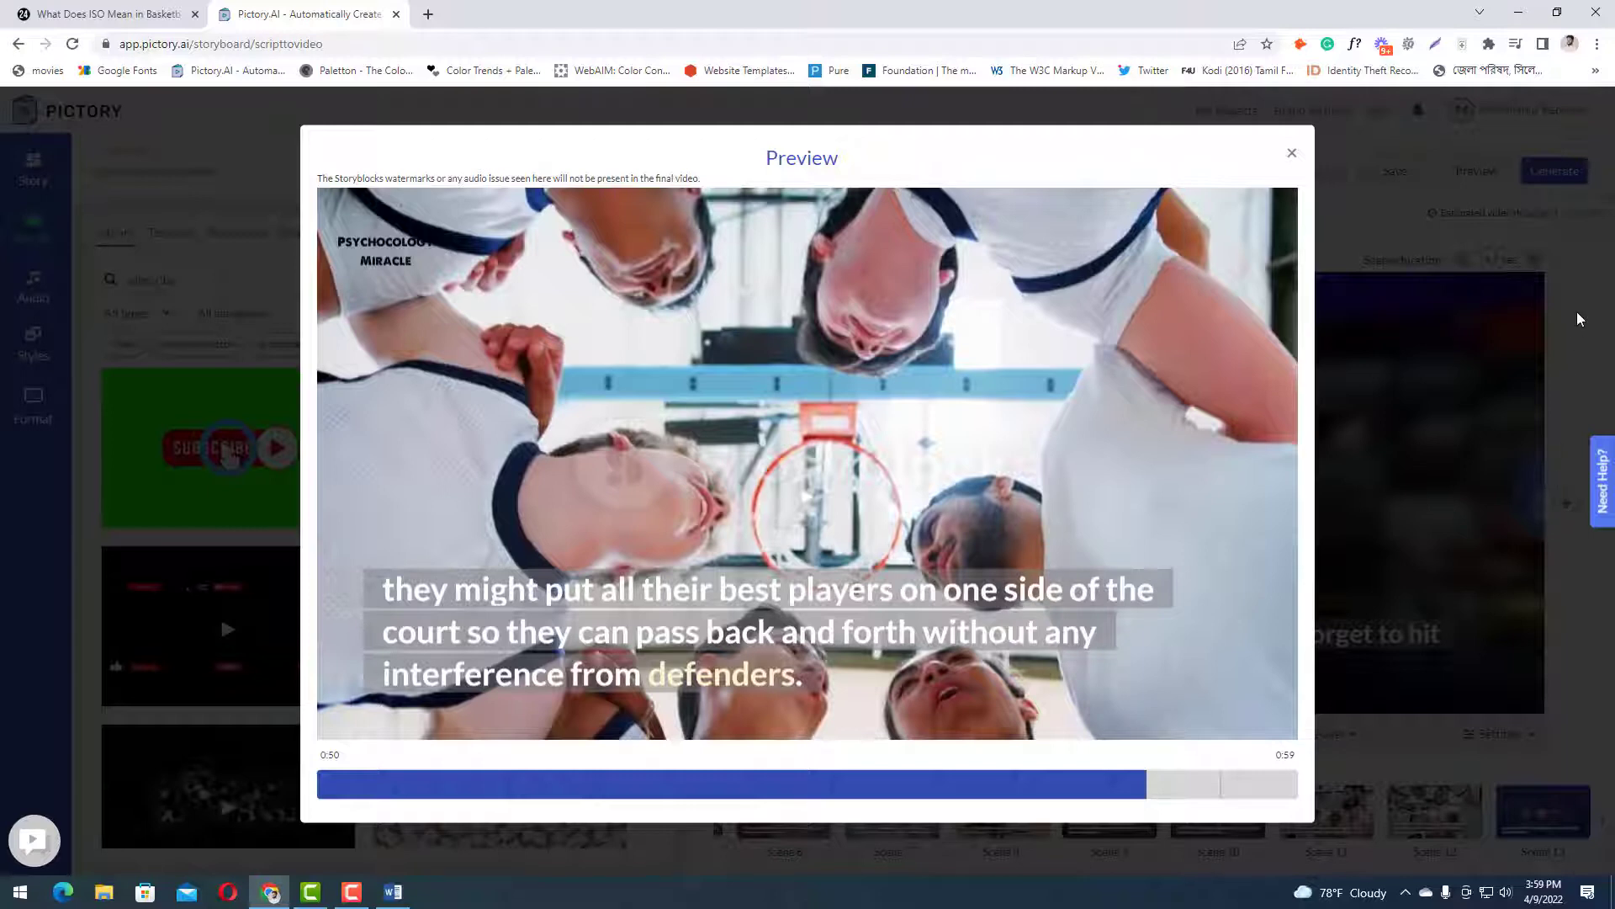
left_click(1292, 153)
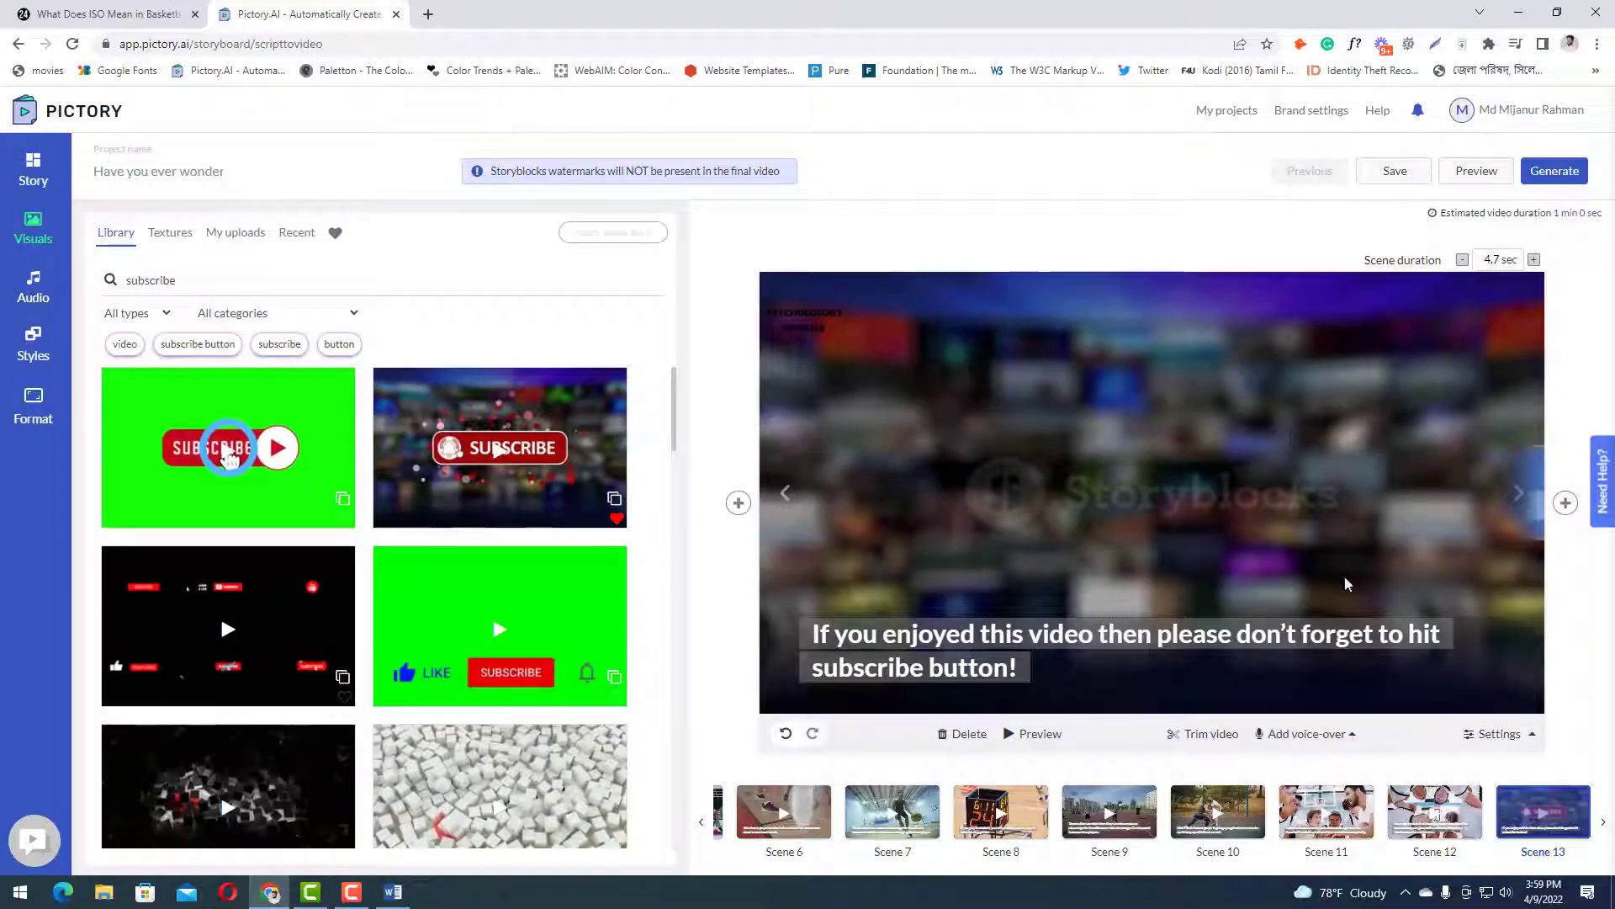
- Generate the finished project as a video
left_click(1567, 171)
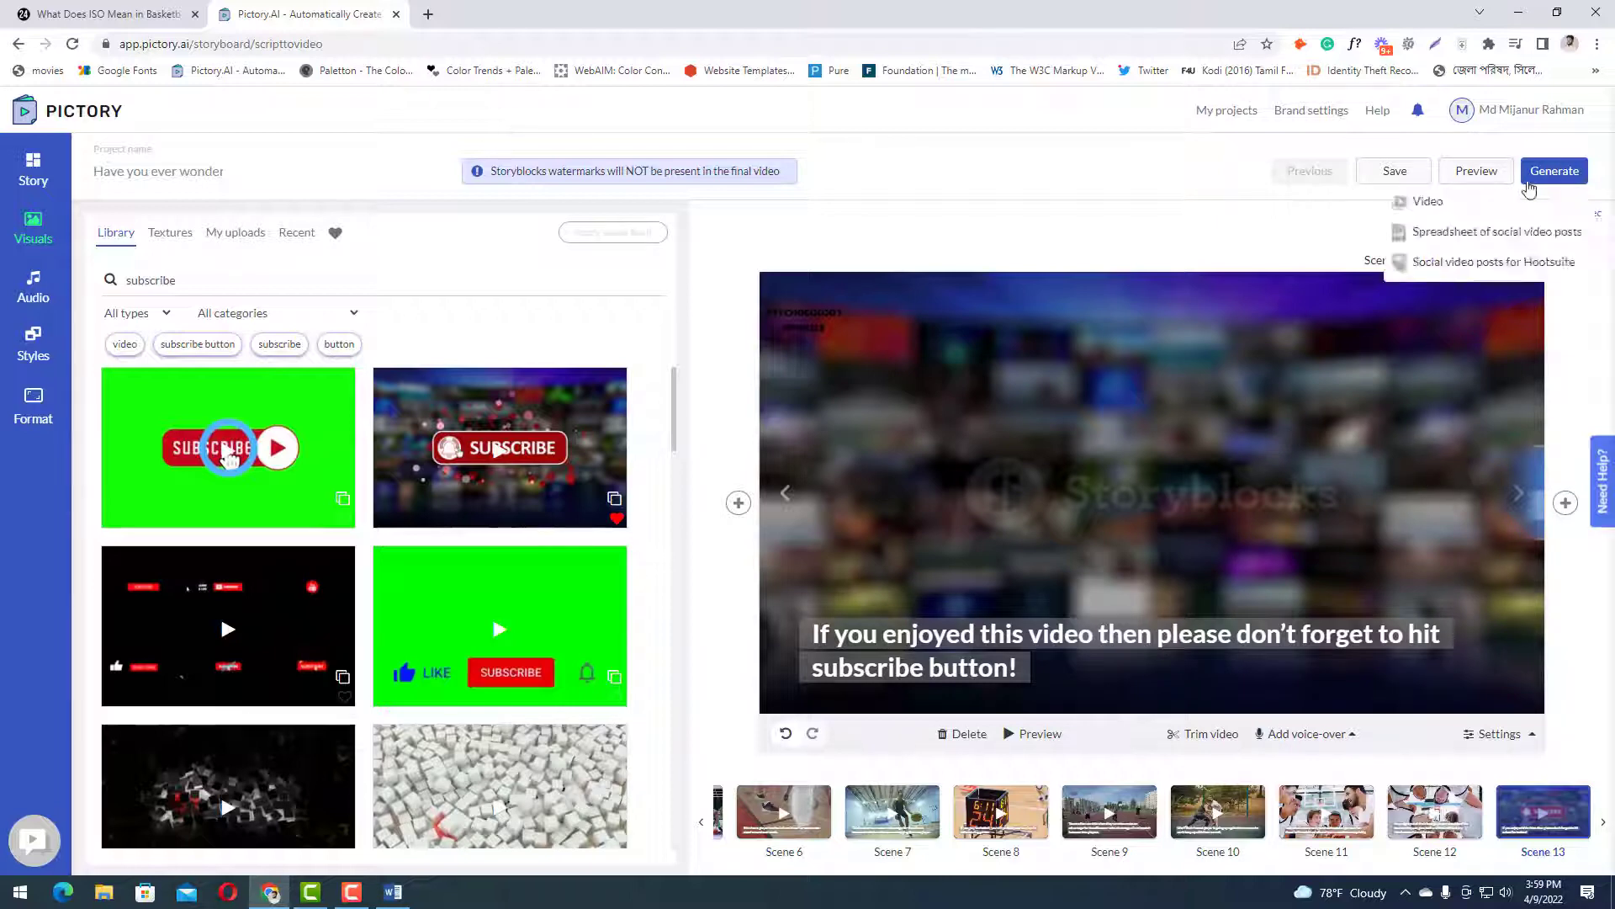
left_click(1443, 203)
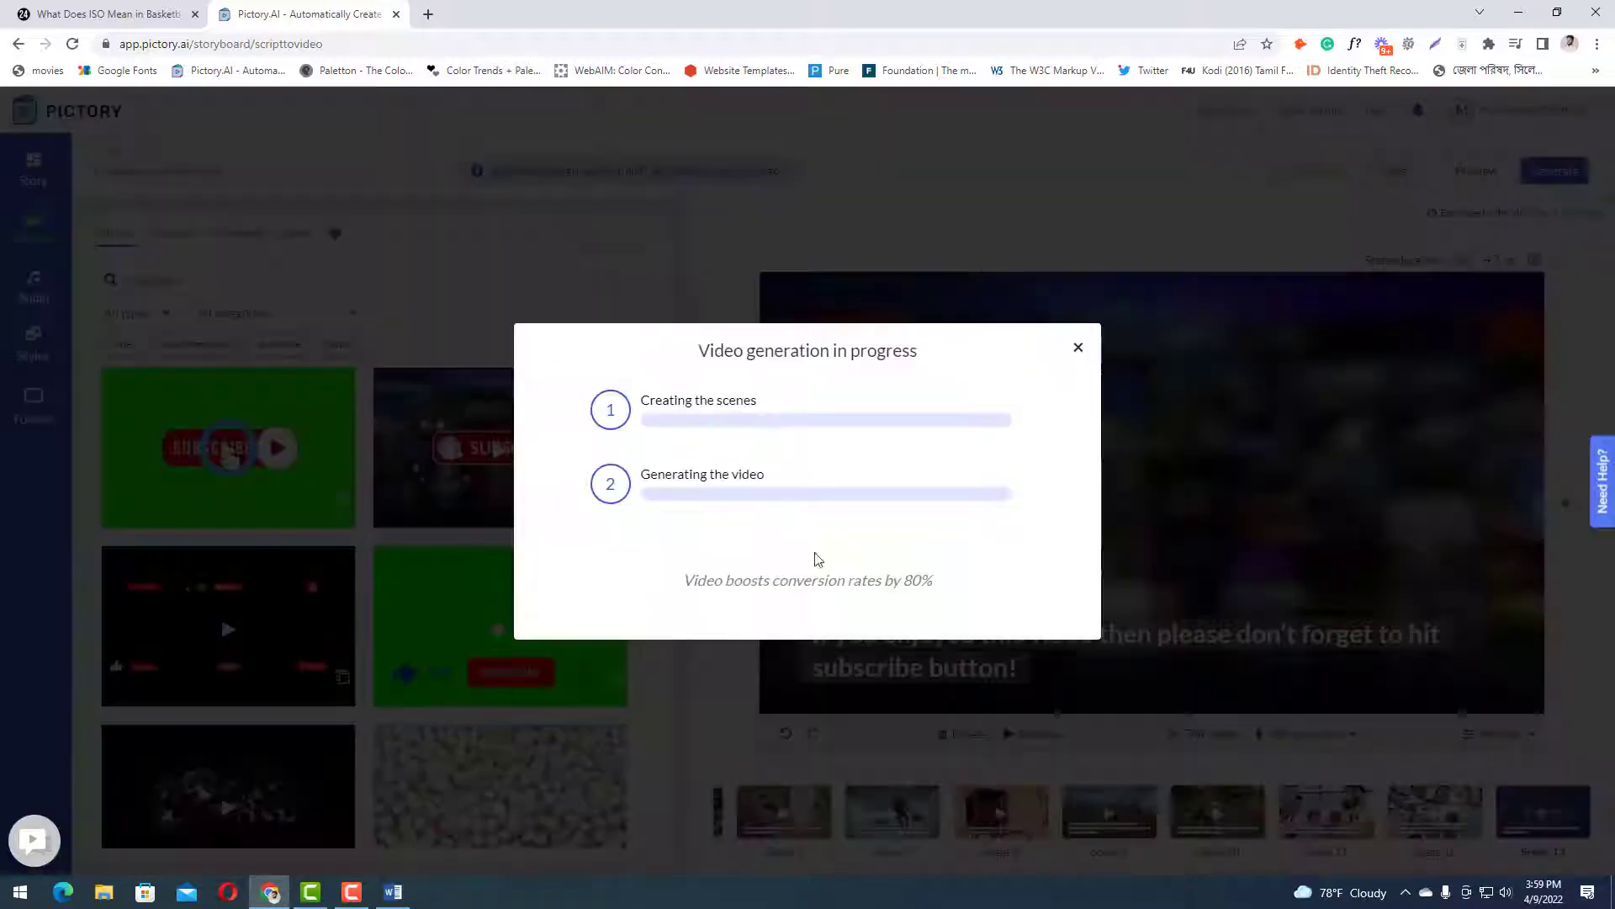